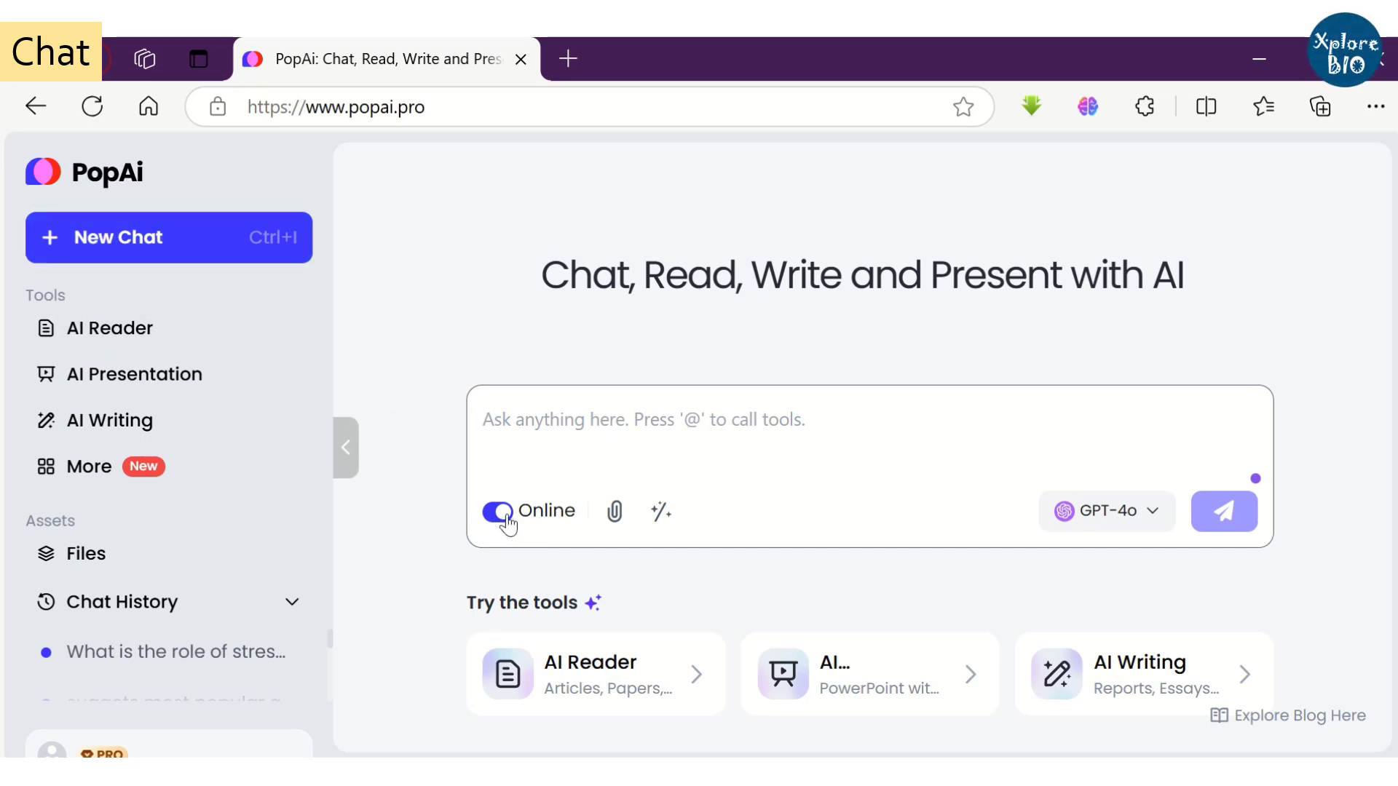
- Ask GPT-4o 'What is the role of stress in free radicle generation and ageing?'
type("What is the role of stress in free radicle generation and ageing?")
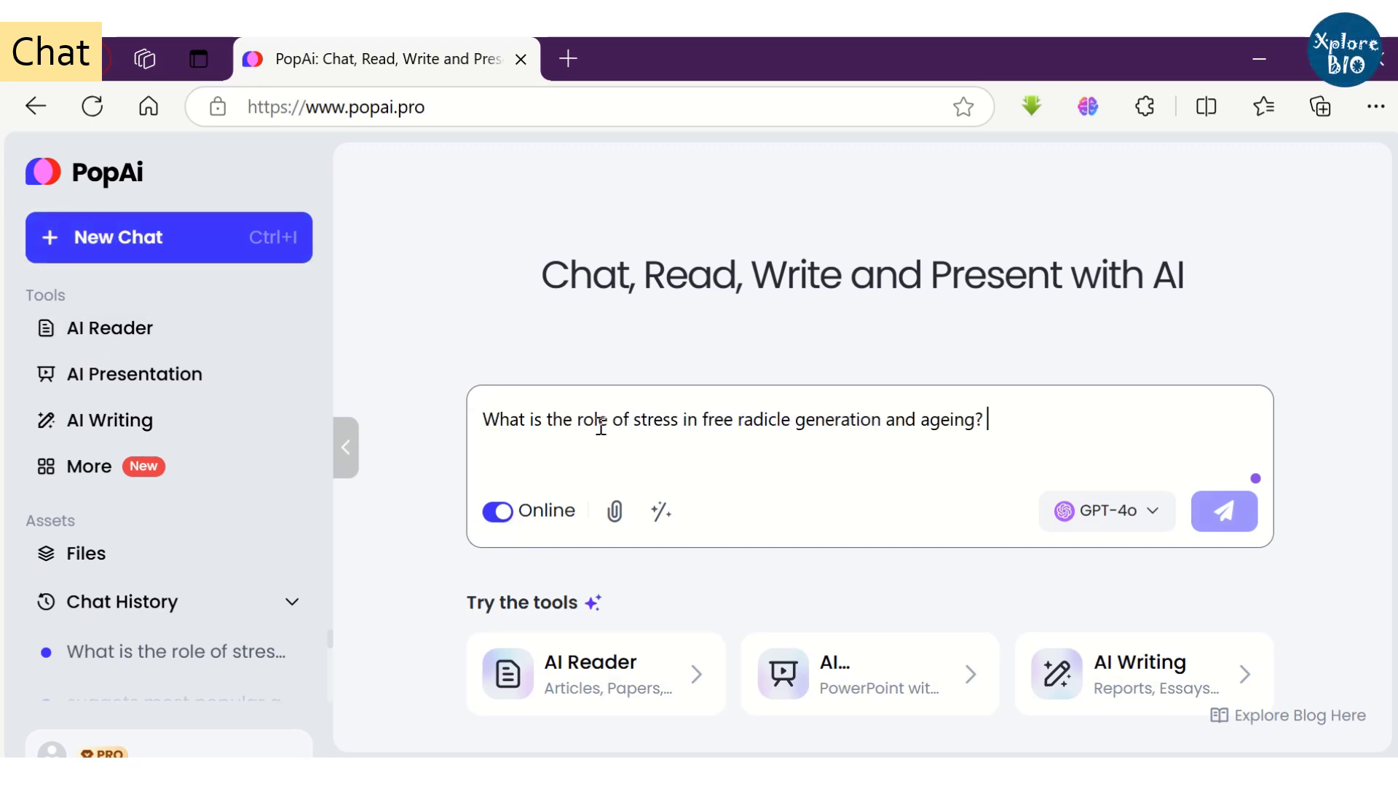
left_click(1156, 520)
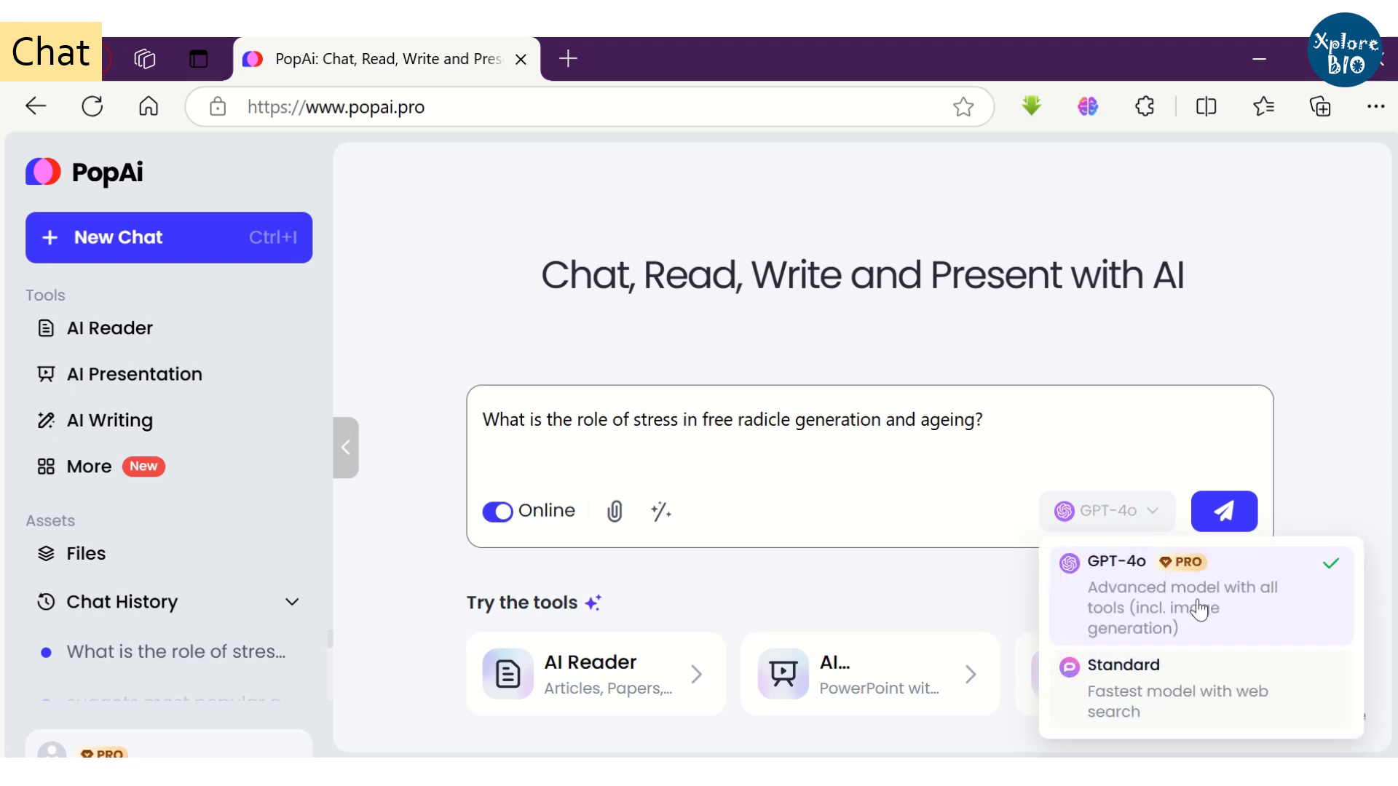
left_click(1156, 526)
left_click(1217, 518)
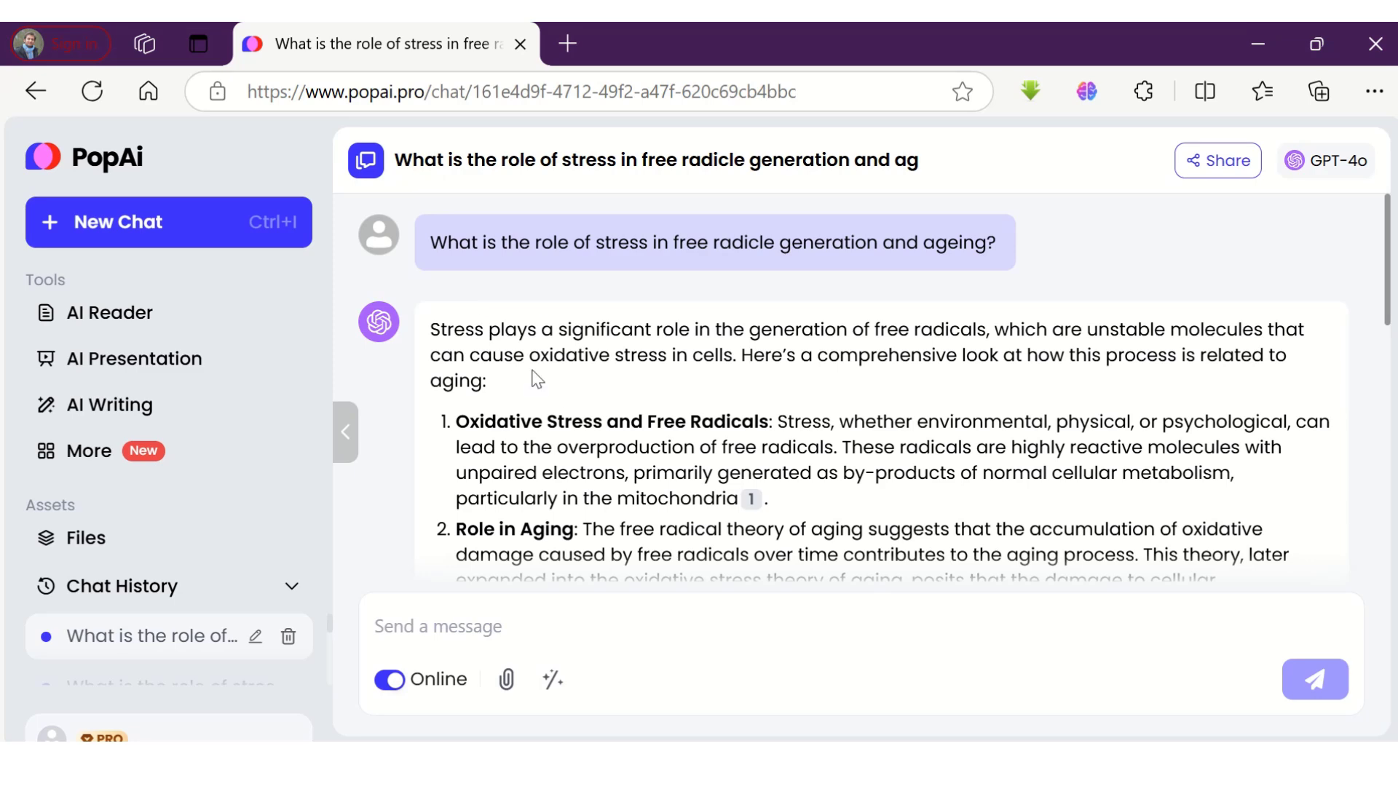
- Read the four-point answer and expand its 17 search sources
scroll(536, 379, "down", 2)
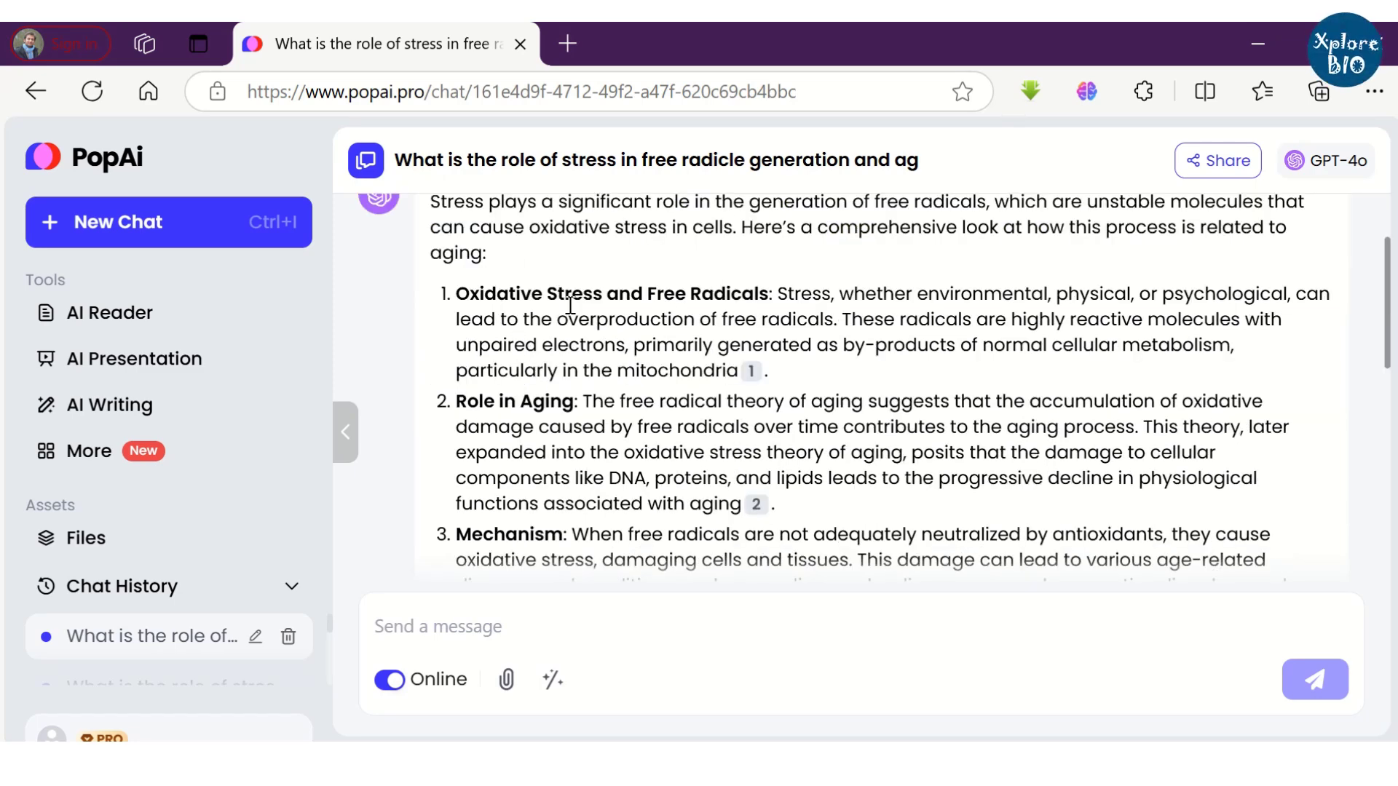
scroll(610, 394, "down", 2)
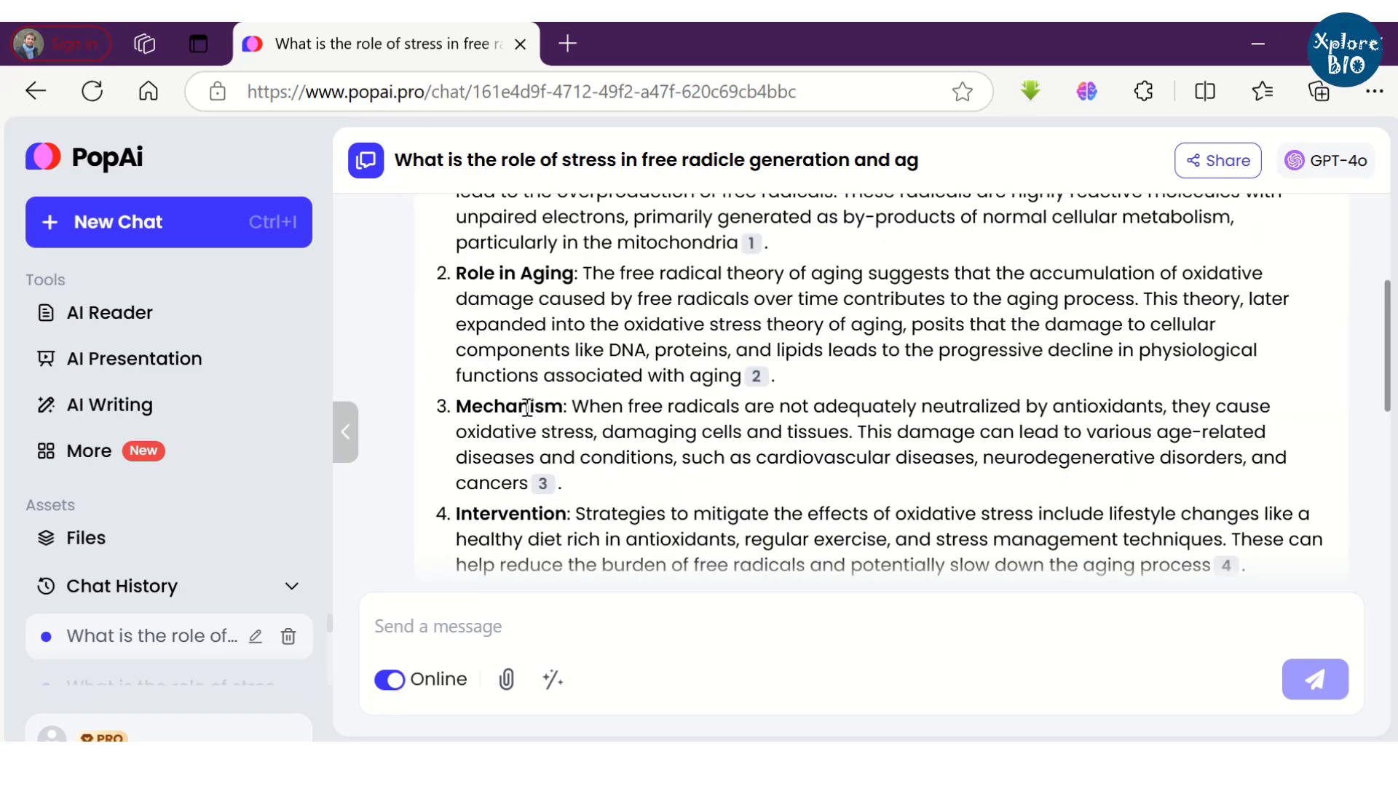
scroll(597, 400, "down", 2)
scroll(570, 409, "down", 2)
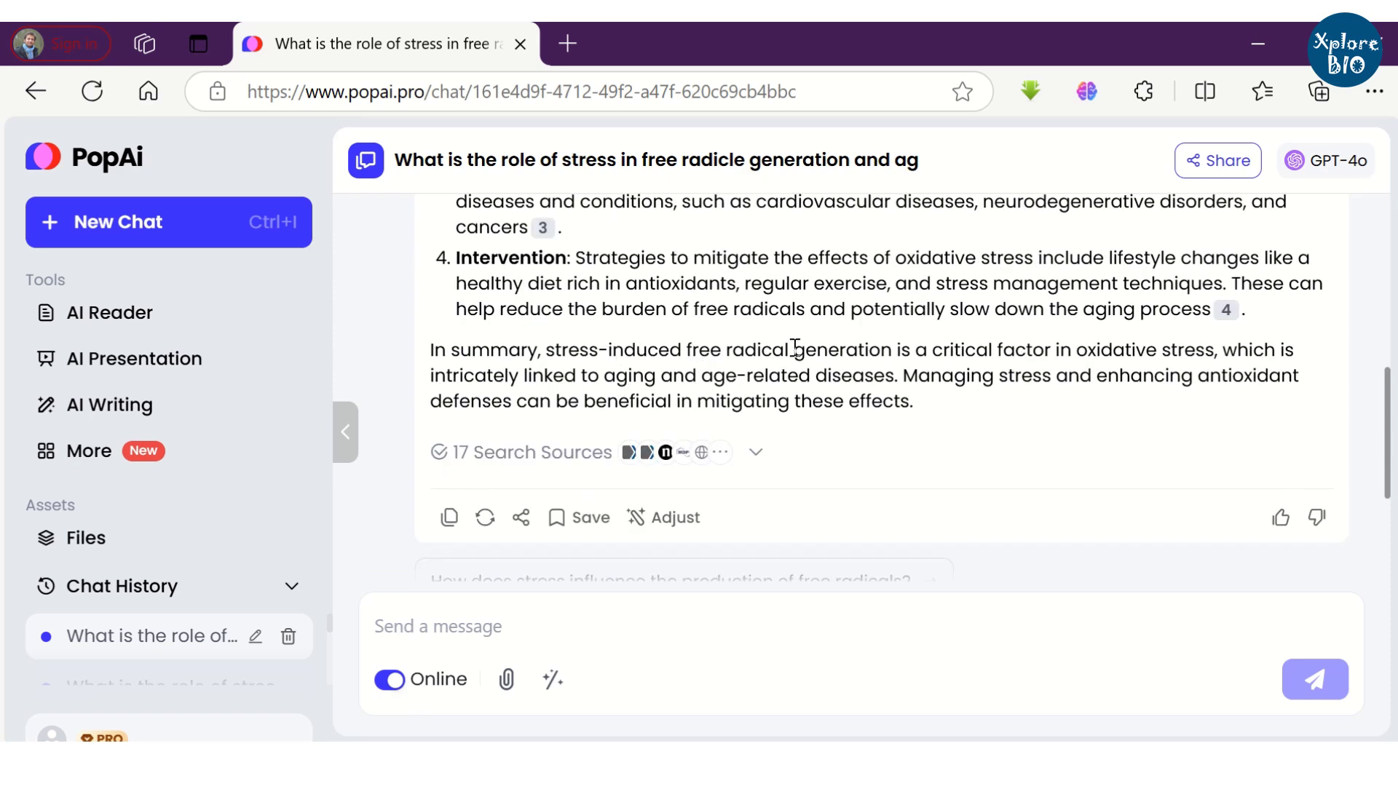
left_click(756, 452)
scroll(772, 437, "down", 3)
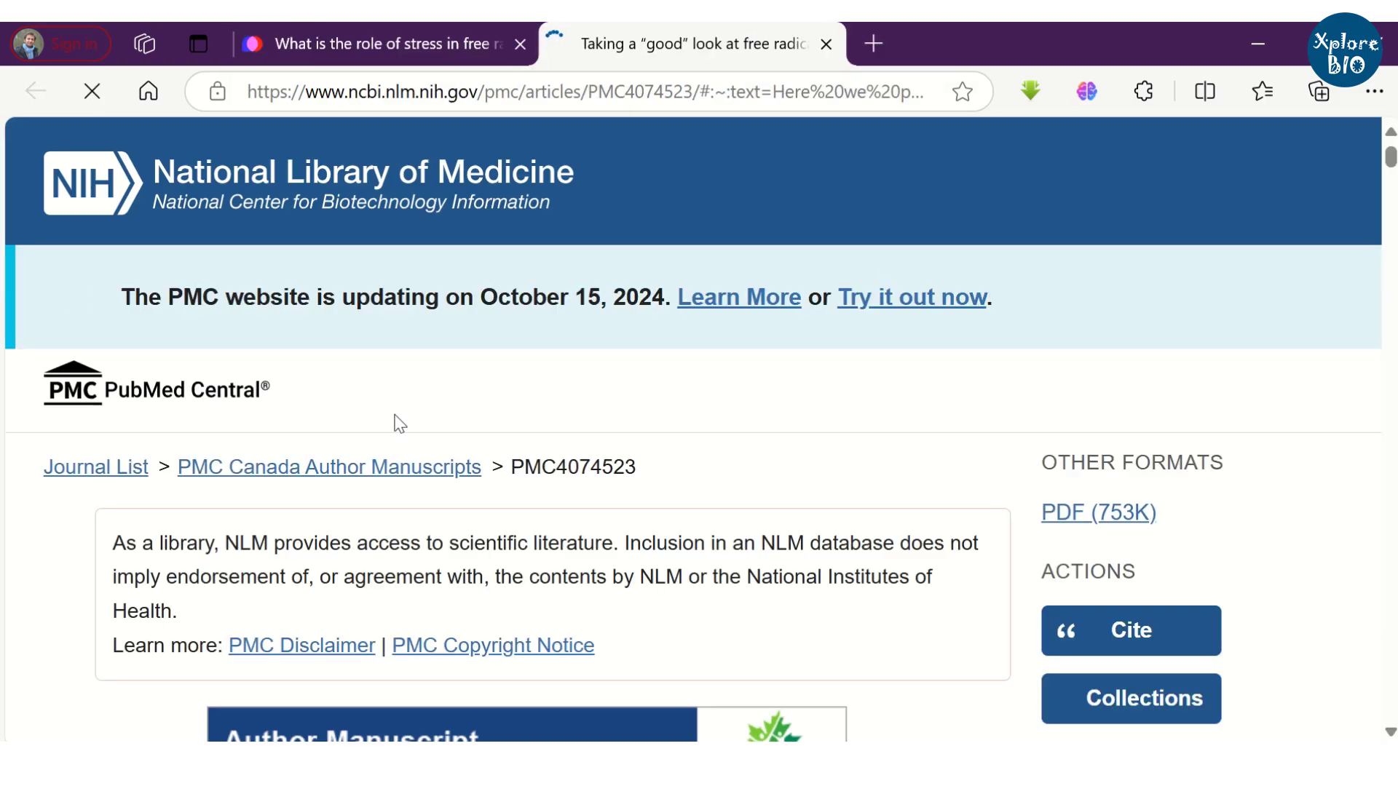
- Scroll the PMC free radicals article to the highlighted abstract sentence and back up
scroll(711, 458, "down", 4)
scroll(710, 458, "down", 3)
scroll(698, 457, "down", 10)
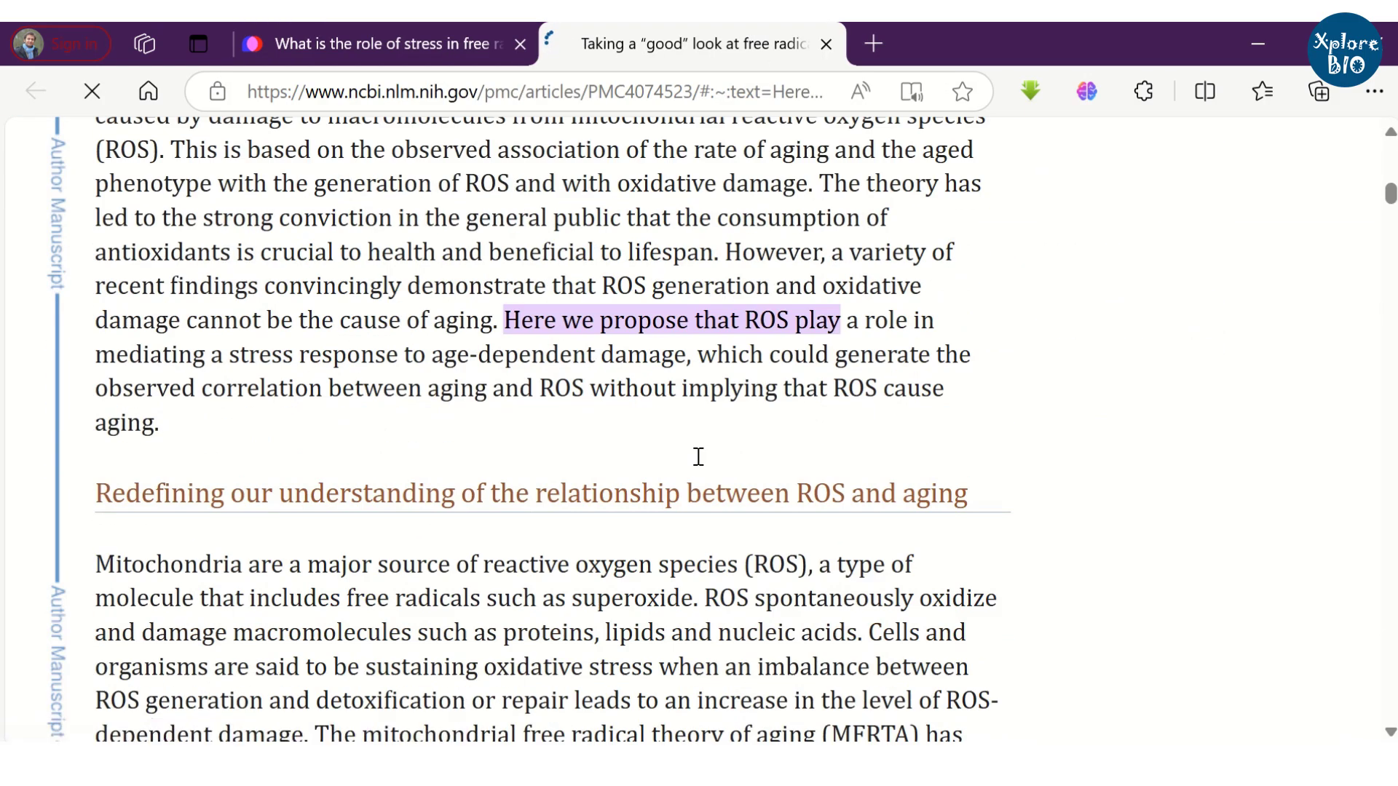
scroll(698, 456, "up", 3)
scroll(671, 459, "up", 1)
scroll(670, 459, "up", 3)
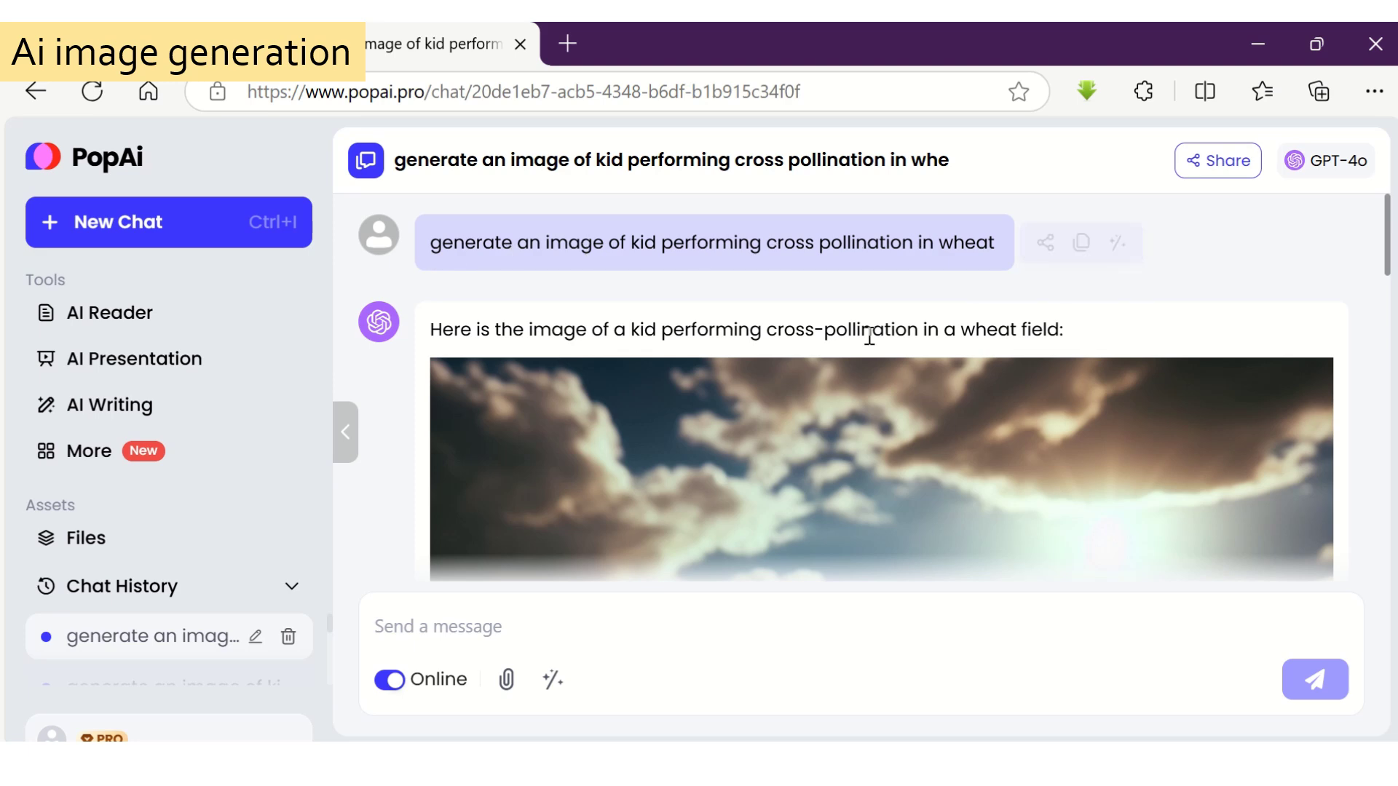
scroll(1026, 357, "down", 3)
scroll(1040, 358, "down", 3)
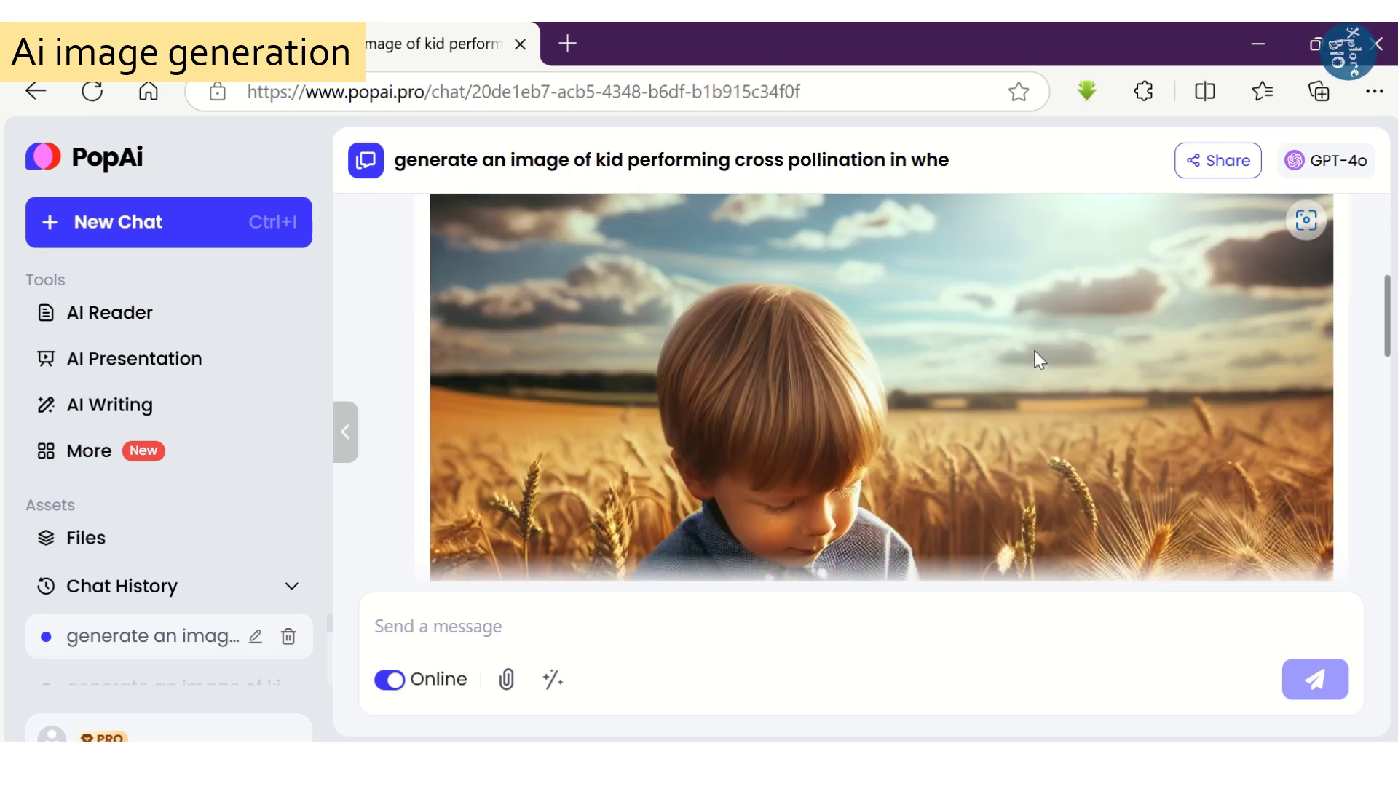
scroll(1036, 359, "down", 2)
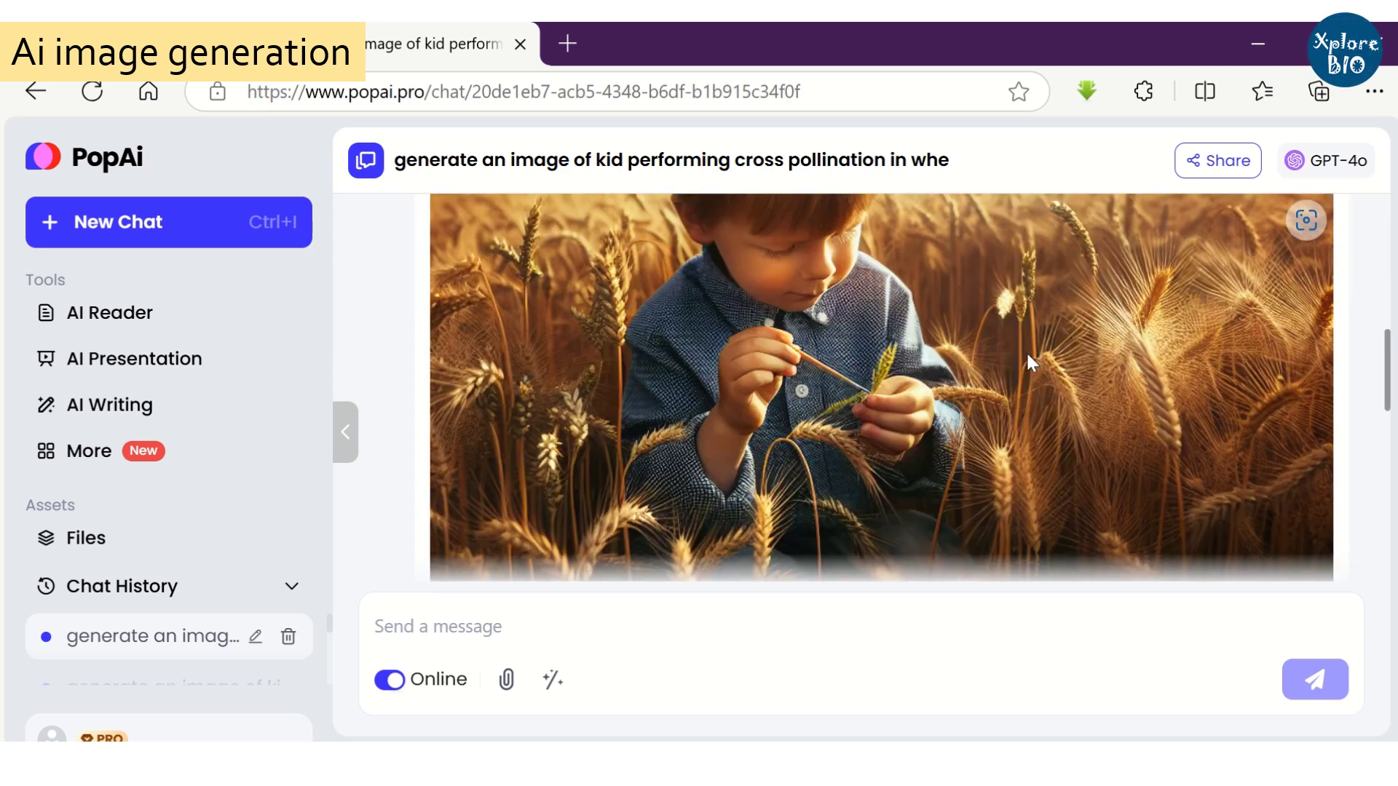
scroll(1026, 352, "down", 2)
scroll(1027, 353, "up", 2)
scroll(1027, 354, "up", 2)
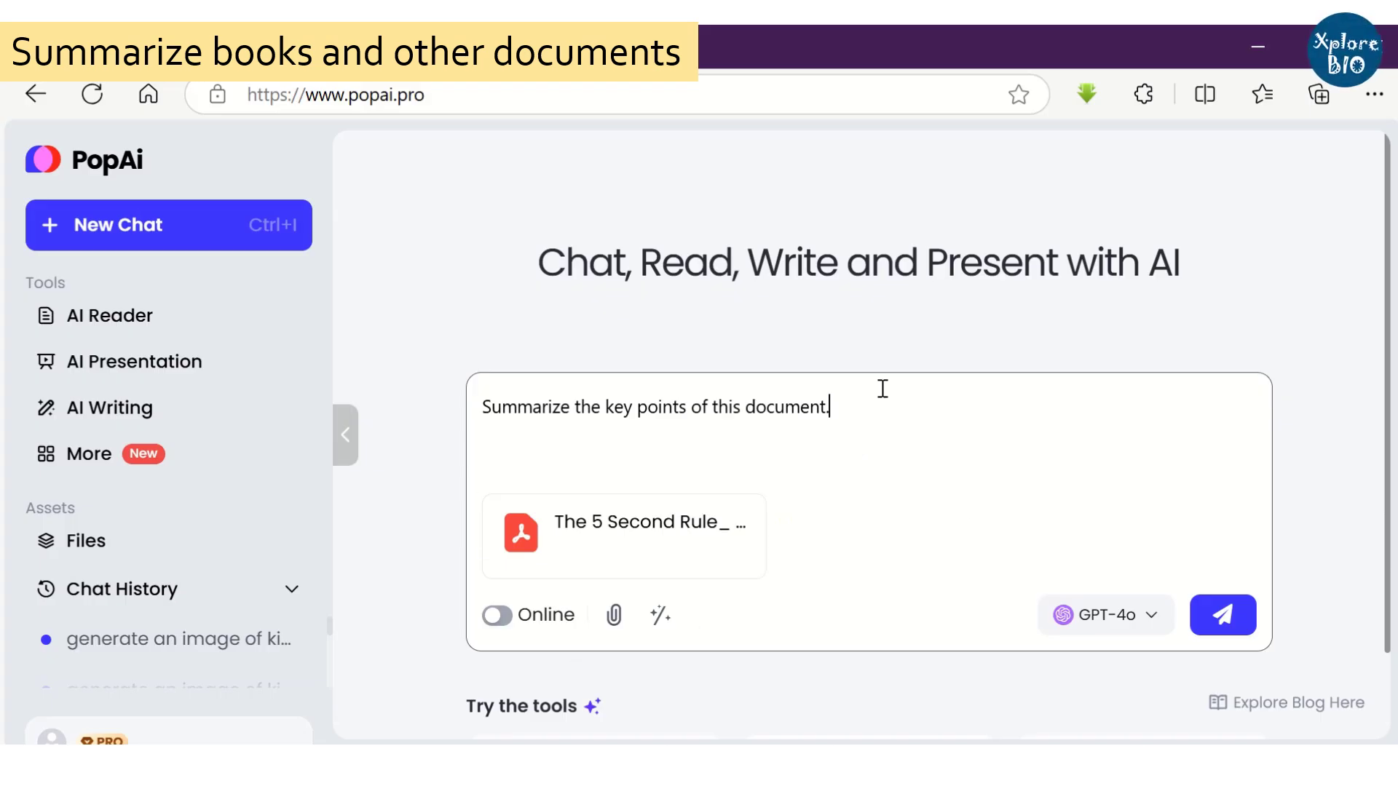
- Submit the 5 Second Rule PDF summary request and read the six-point answer
left_click(1217, 627)
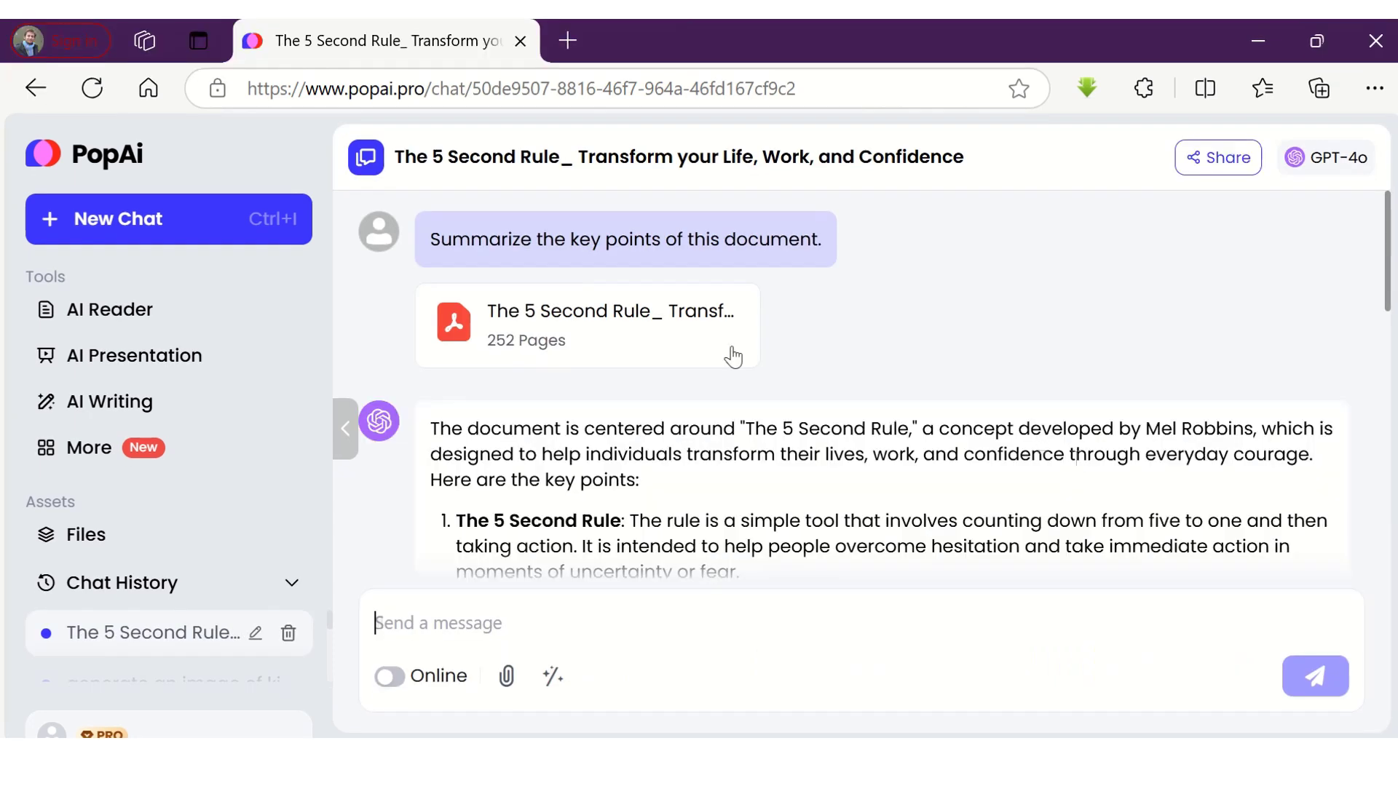
scroll(1143, 447, "down", 2)
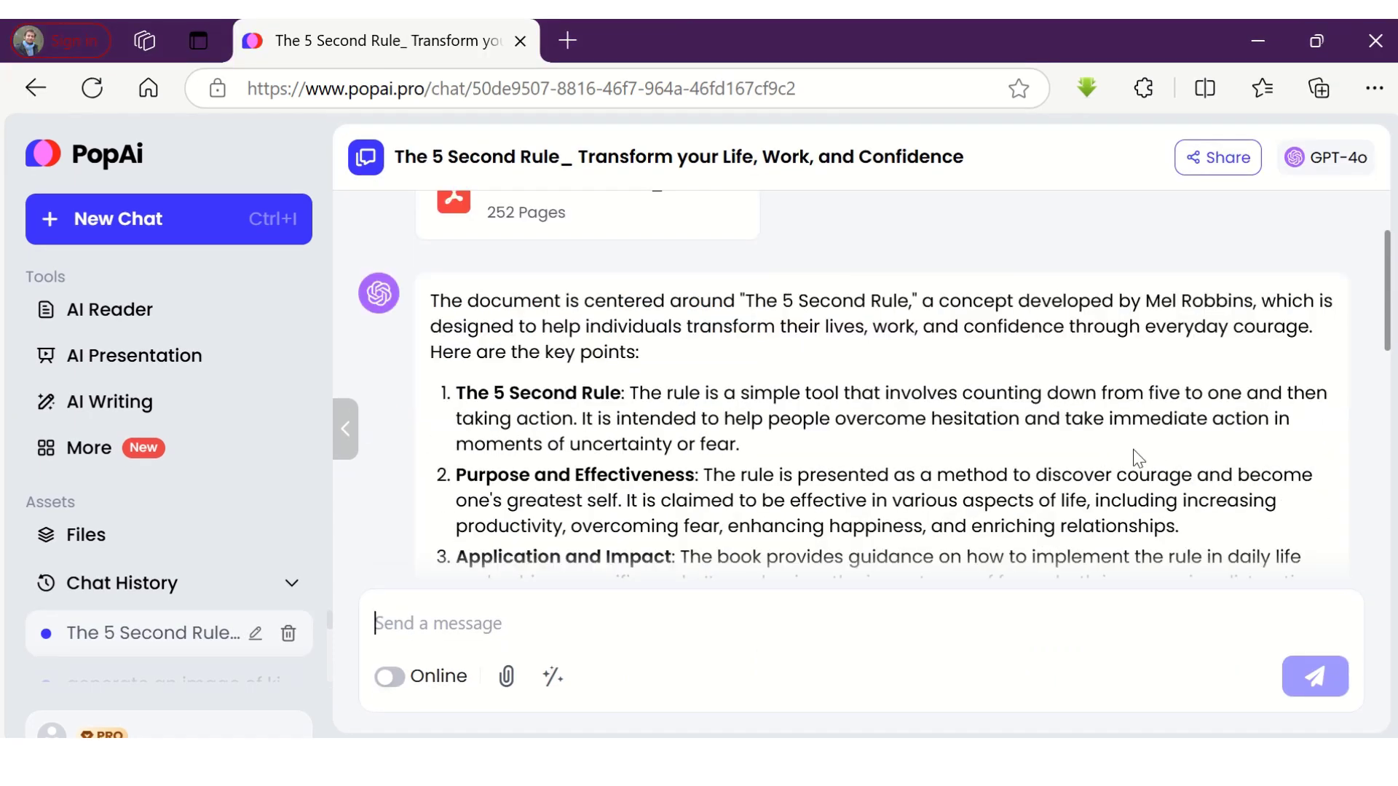
scroll(688, 444, "down", 2)
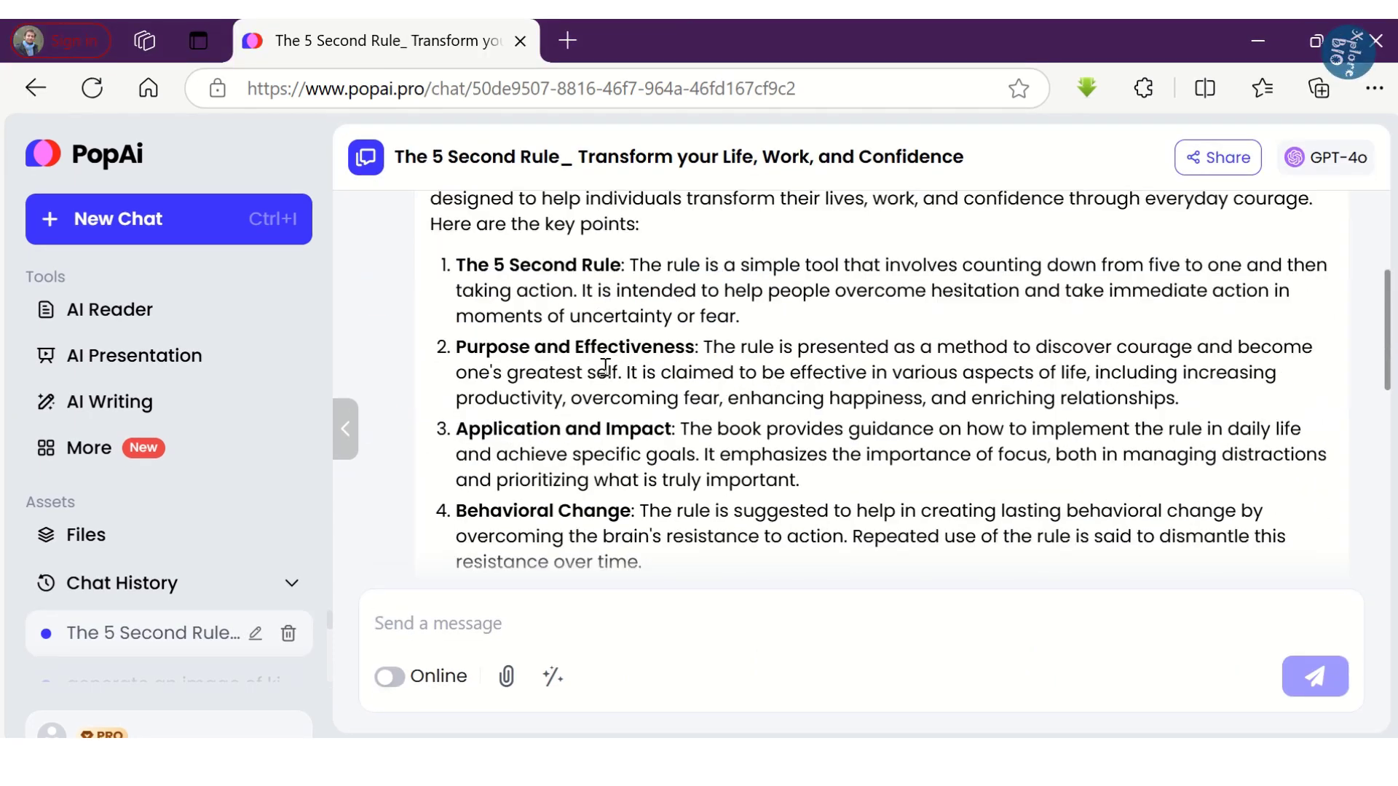
scroll(605, 368, "down", 2)
scroll(536, 380, "down", 2)
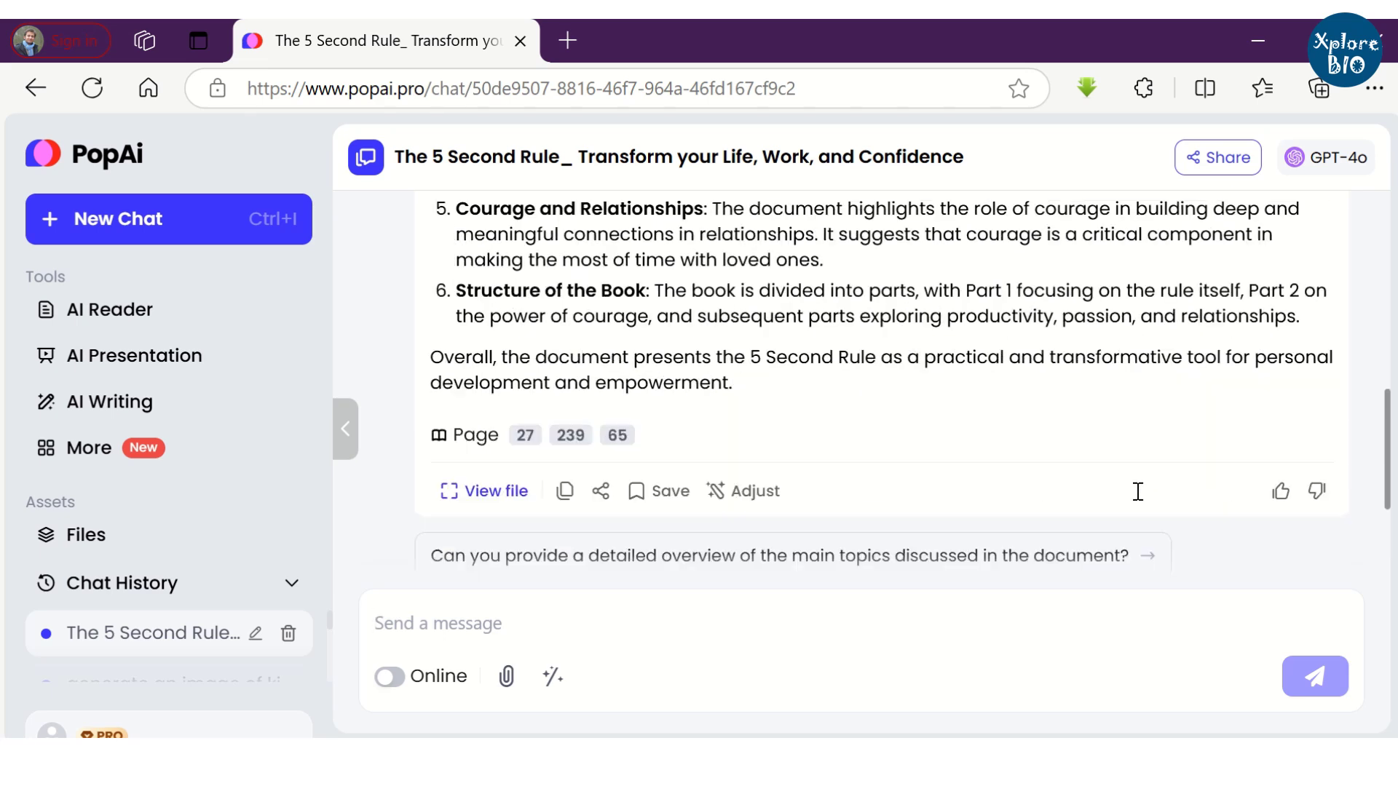
scroll(1137, 490, "down", 2)
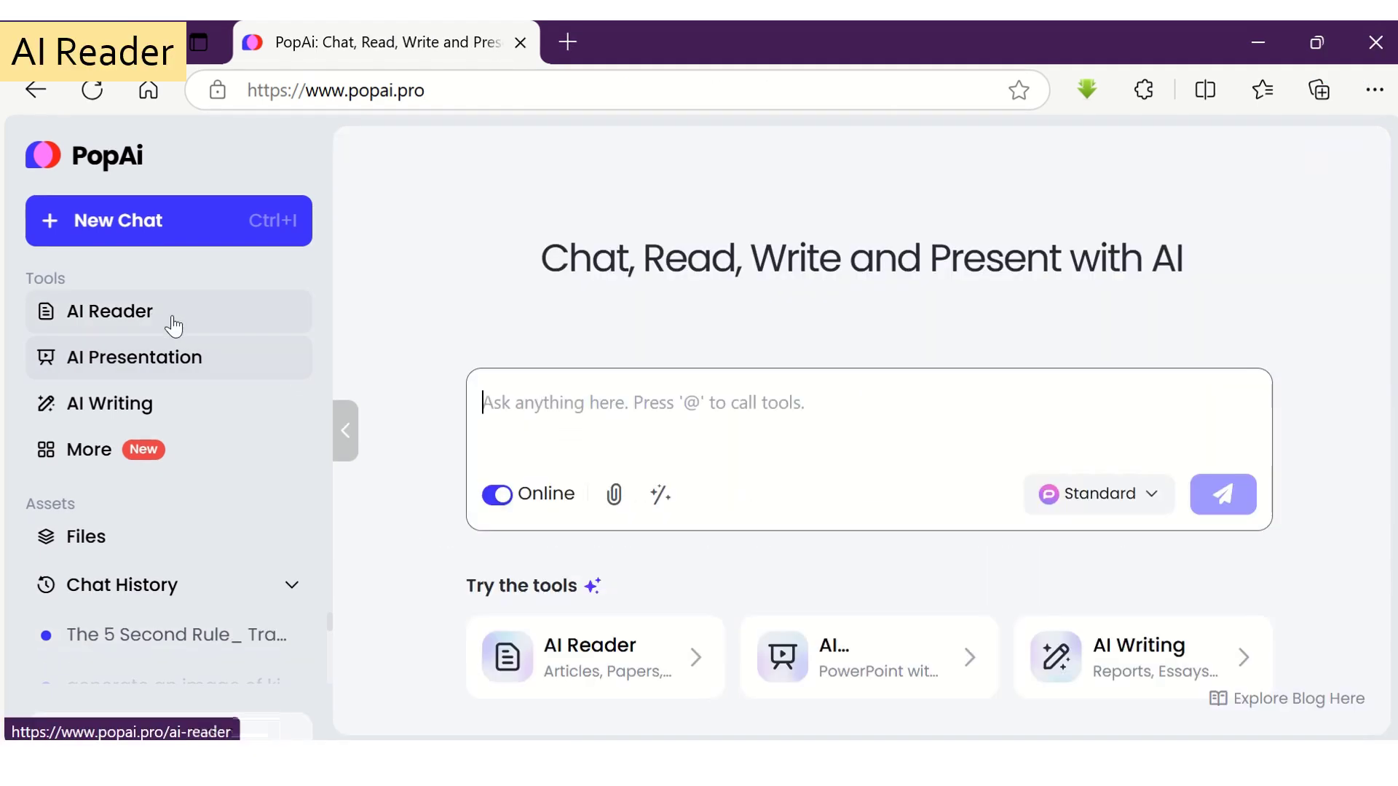
- Upload 5 Frontiers Bamboo 2017.pdf into the AI Reader
left_click(167, 323)
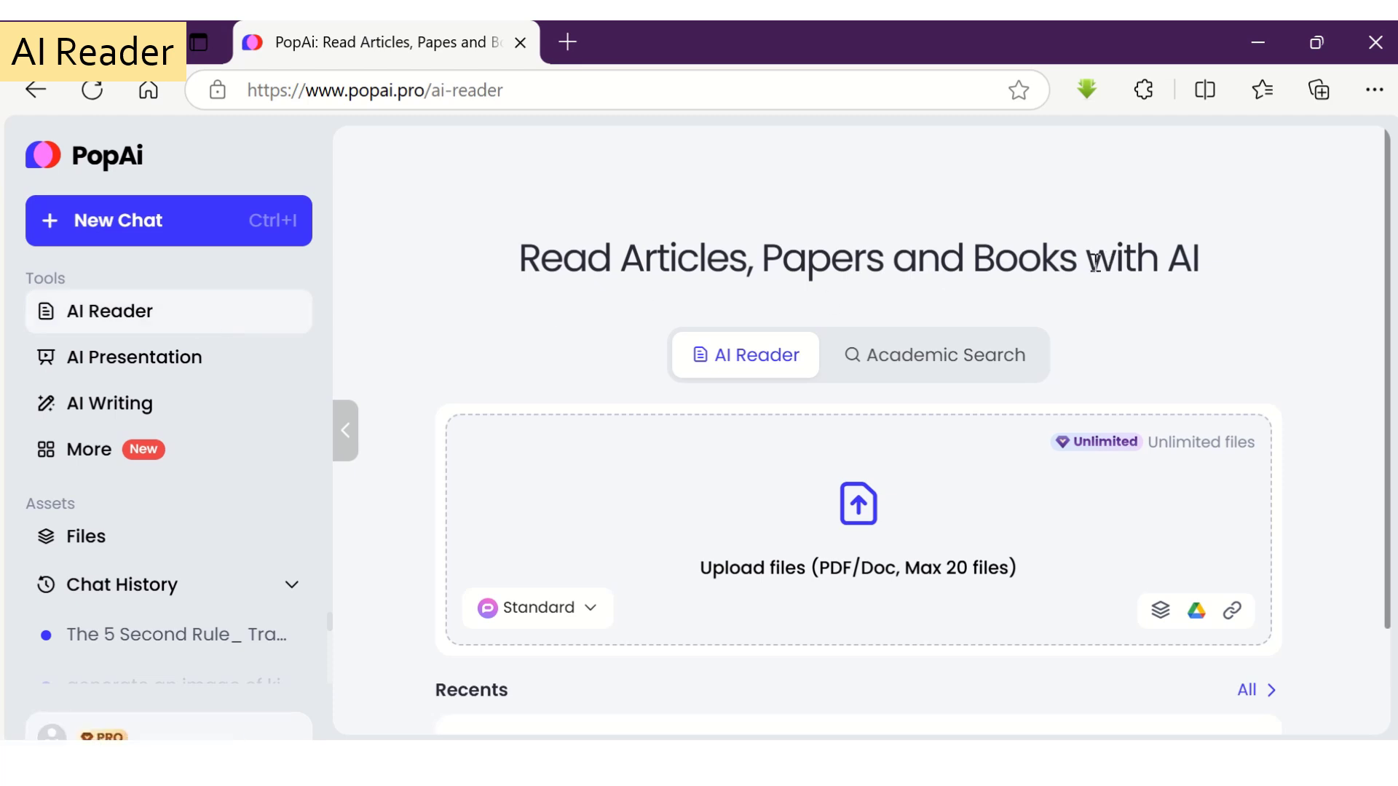
left_click(841, 575)
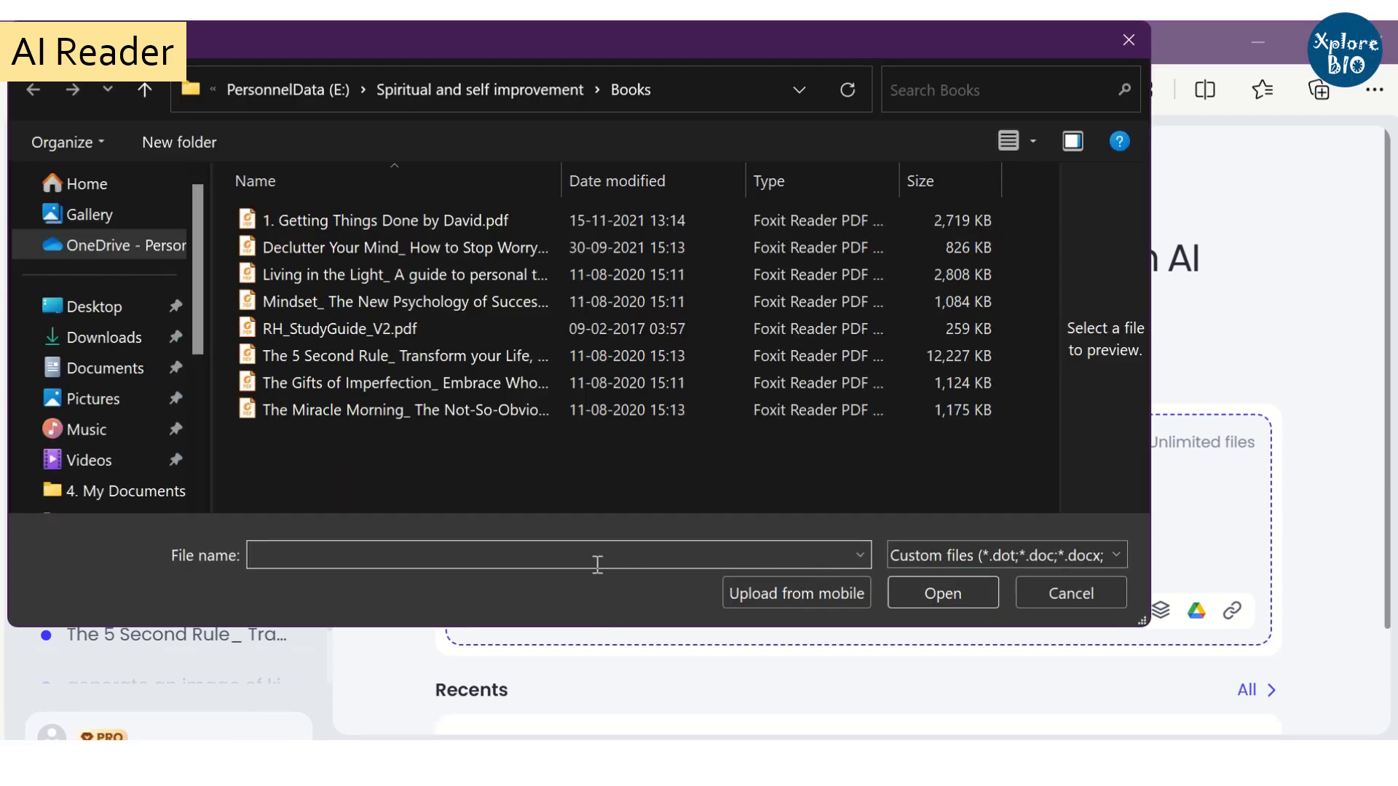
type("\"E:\\4. My Documents\\1. Abhishek\\5 My publications\\5 Frontiers Bamboo 2017.pdf\"")
left_click(913, 586)
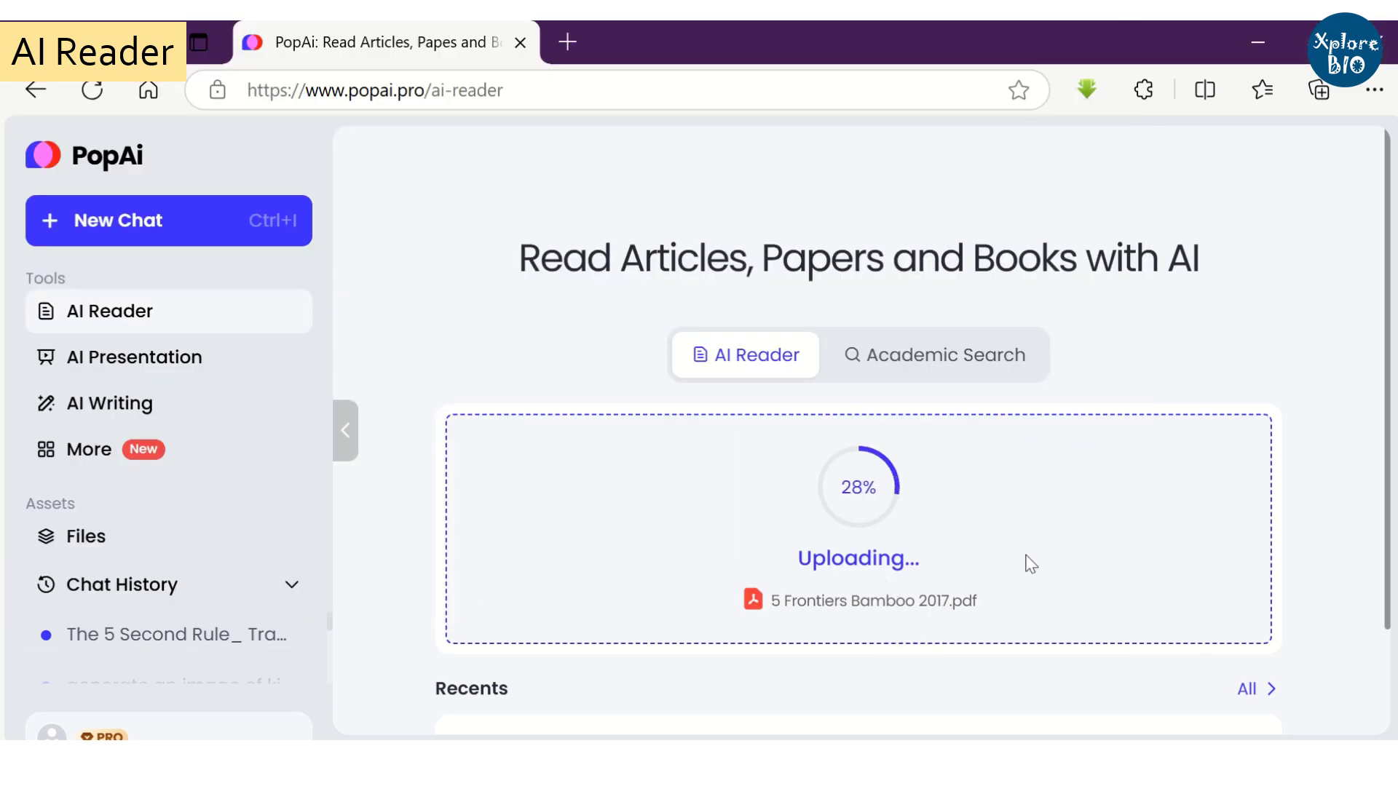
scroll(1031, 564, "down", 2)
scroll(1031, 564, "up", 2)
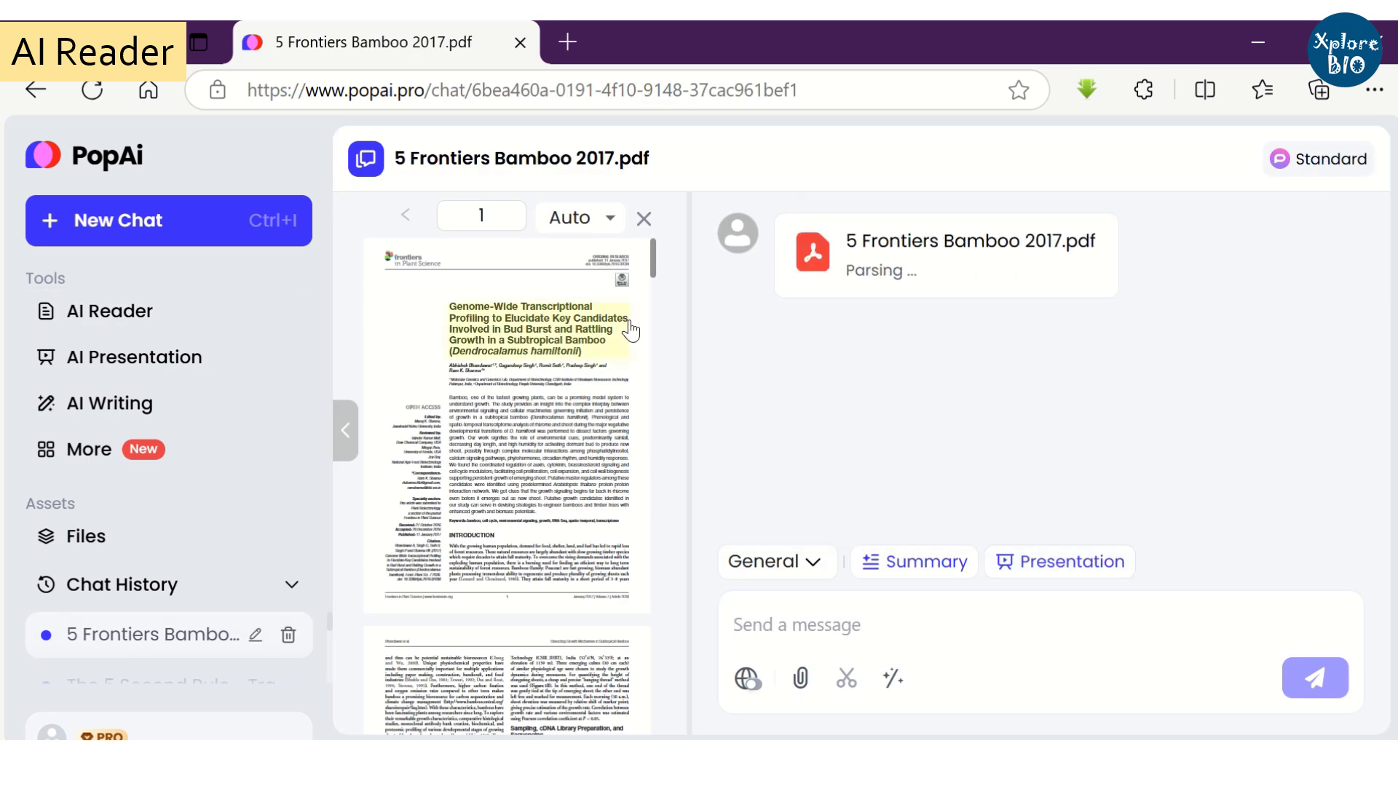
- Browse the bamboo PDF pages while the summary streams, then return to the top
left_click_drag(652, 265, 653, 633)
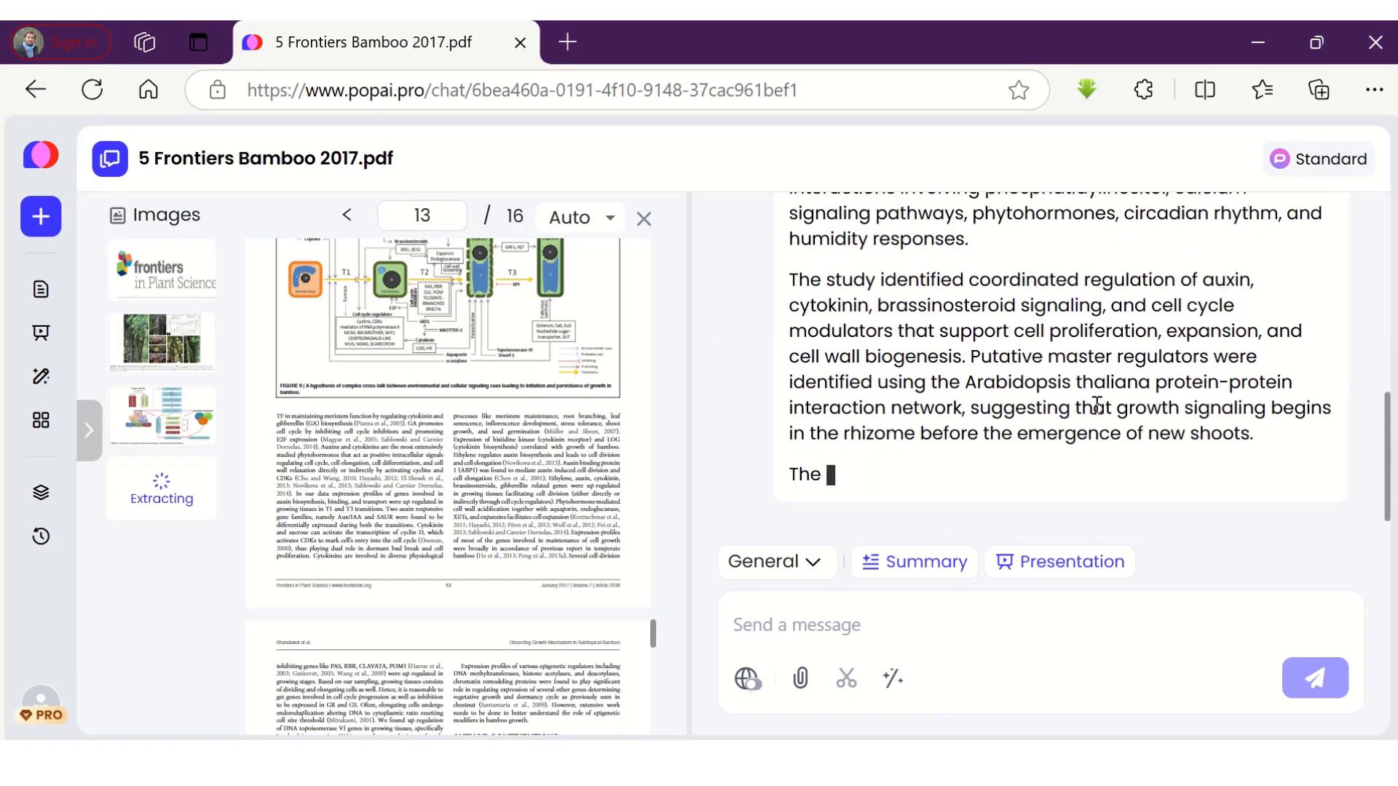
scroll(1056, 379, "up", 10)
scroll(982, 350, "up", 5)
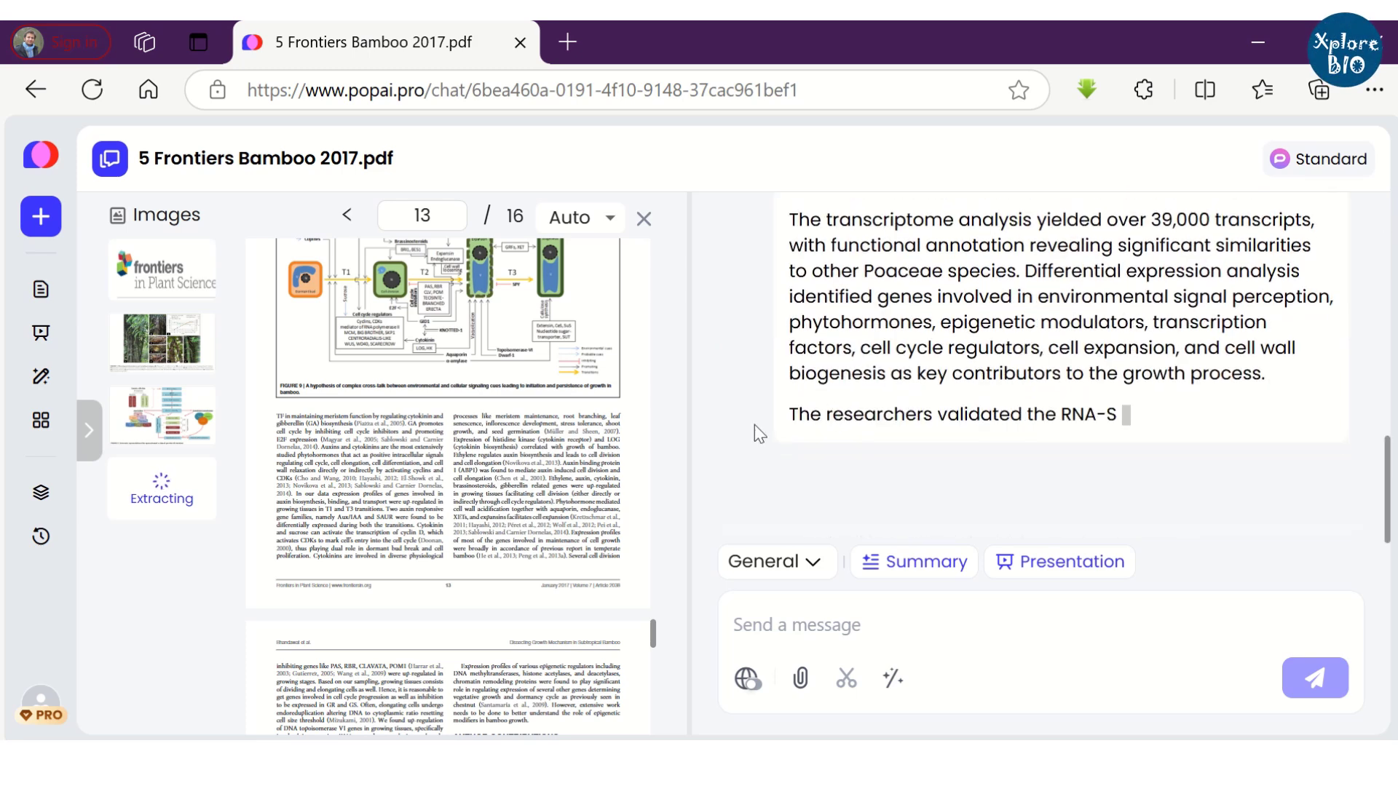
scroll(655, 597, "up", 7)
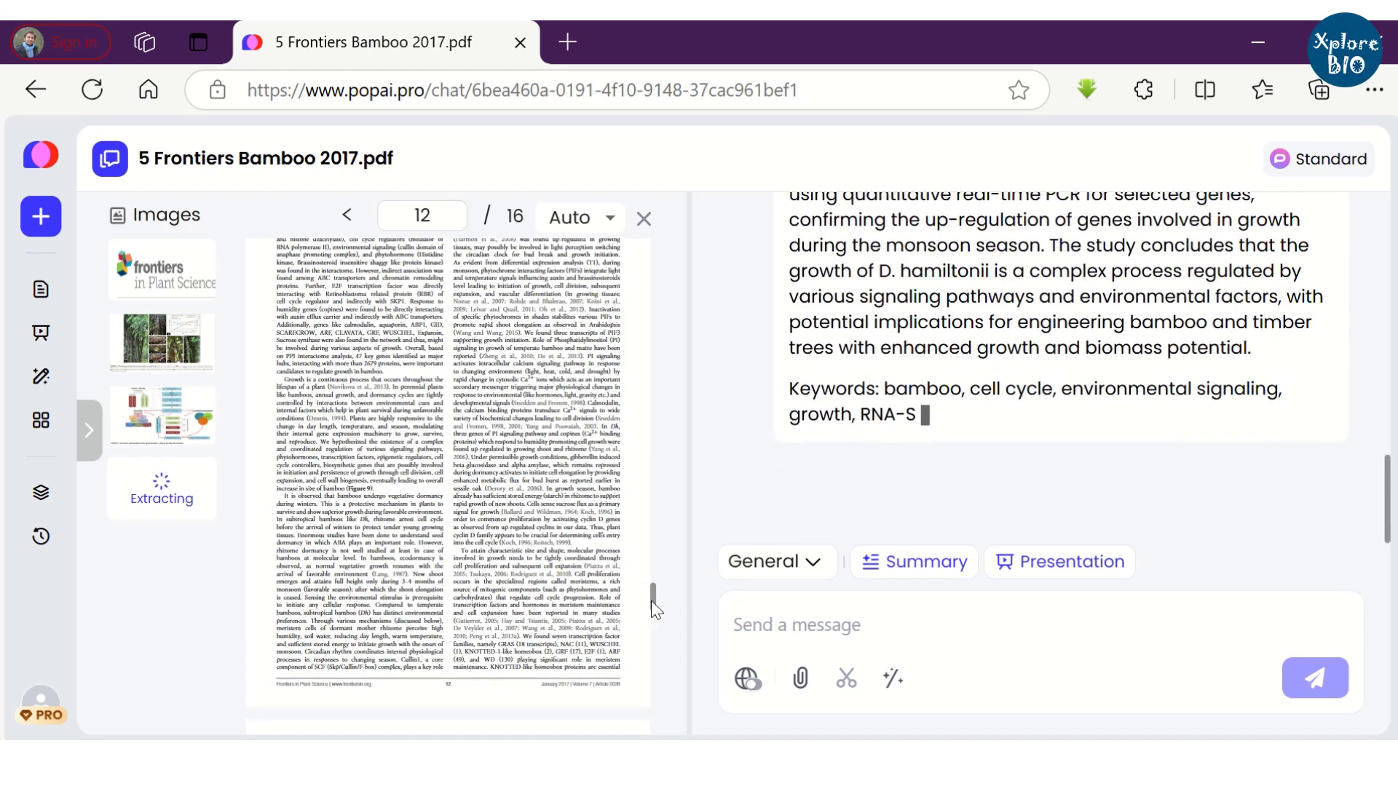
left_click_drag(651, 601, 650, 225)
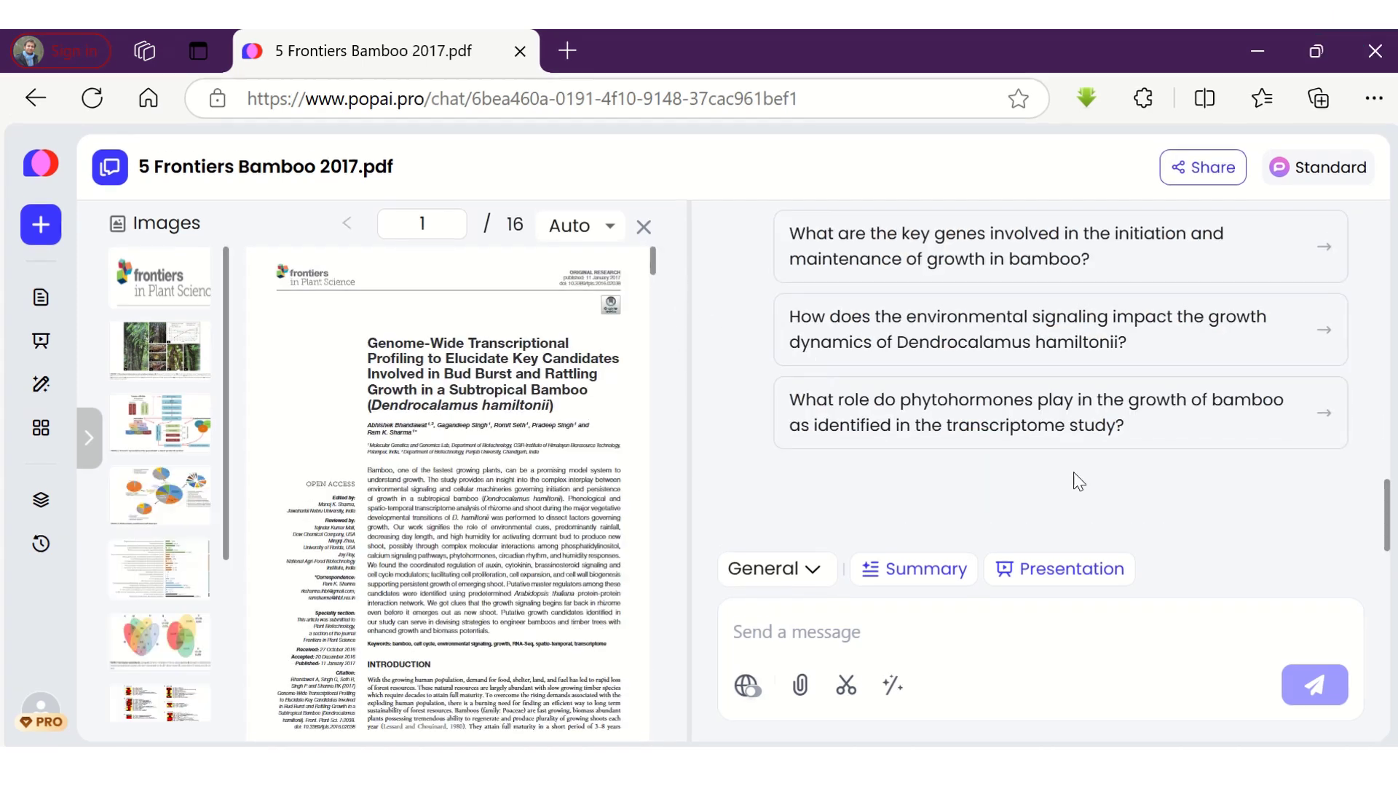
- Set the bamboo PDF's file type to Paper and review the five-bullet summary
left_click(804, 572)
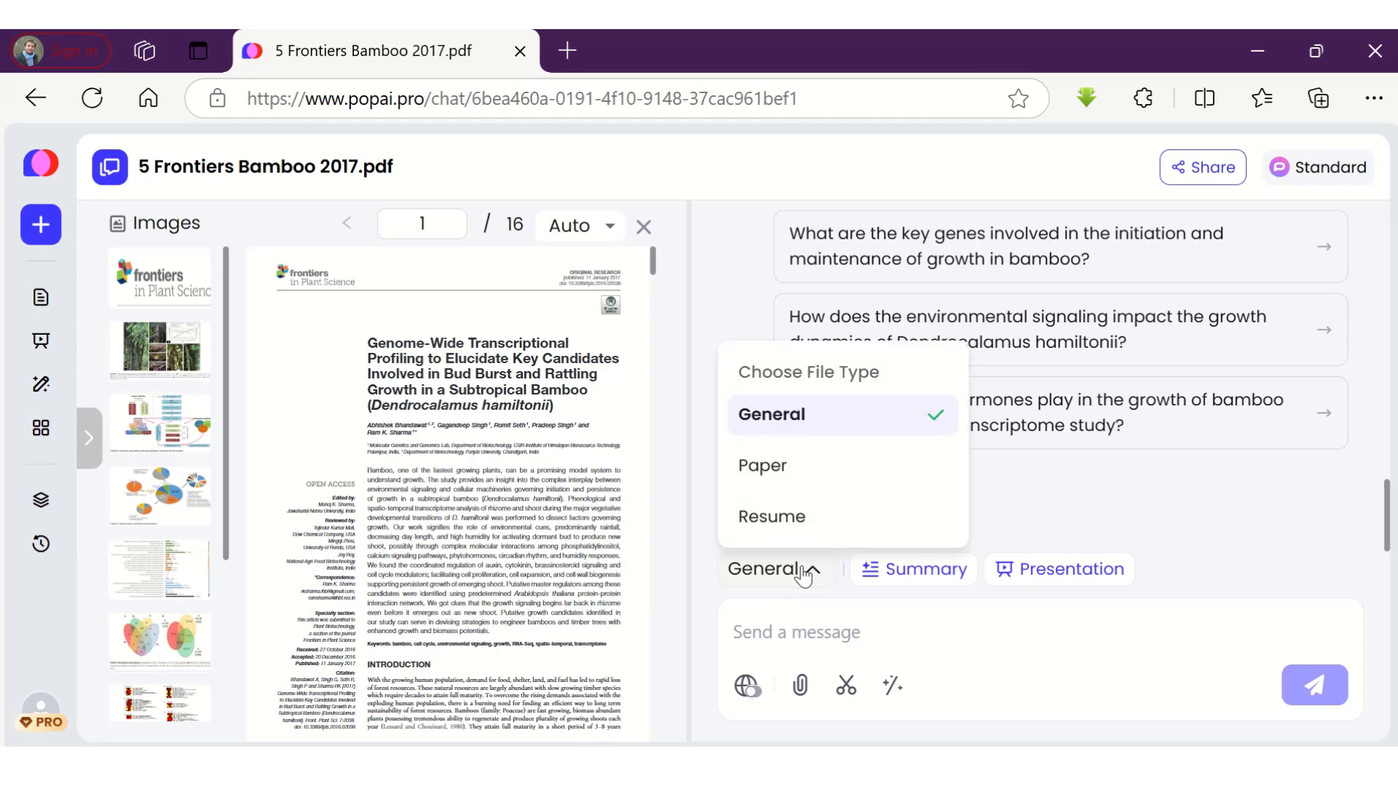
left_click(774, 477)
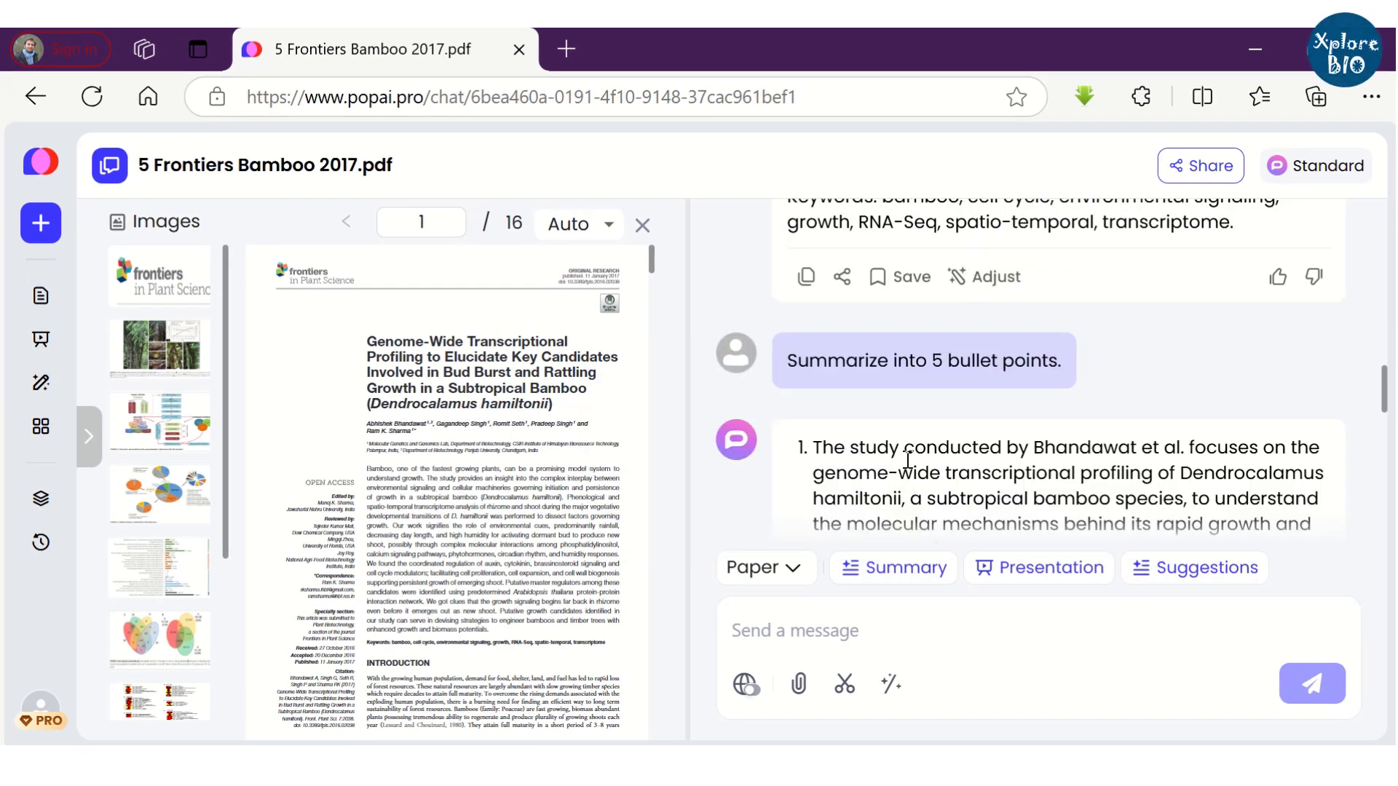
scroll(870, 444, "down", 3)
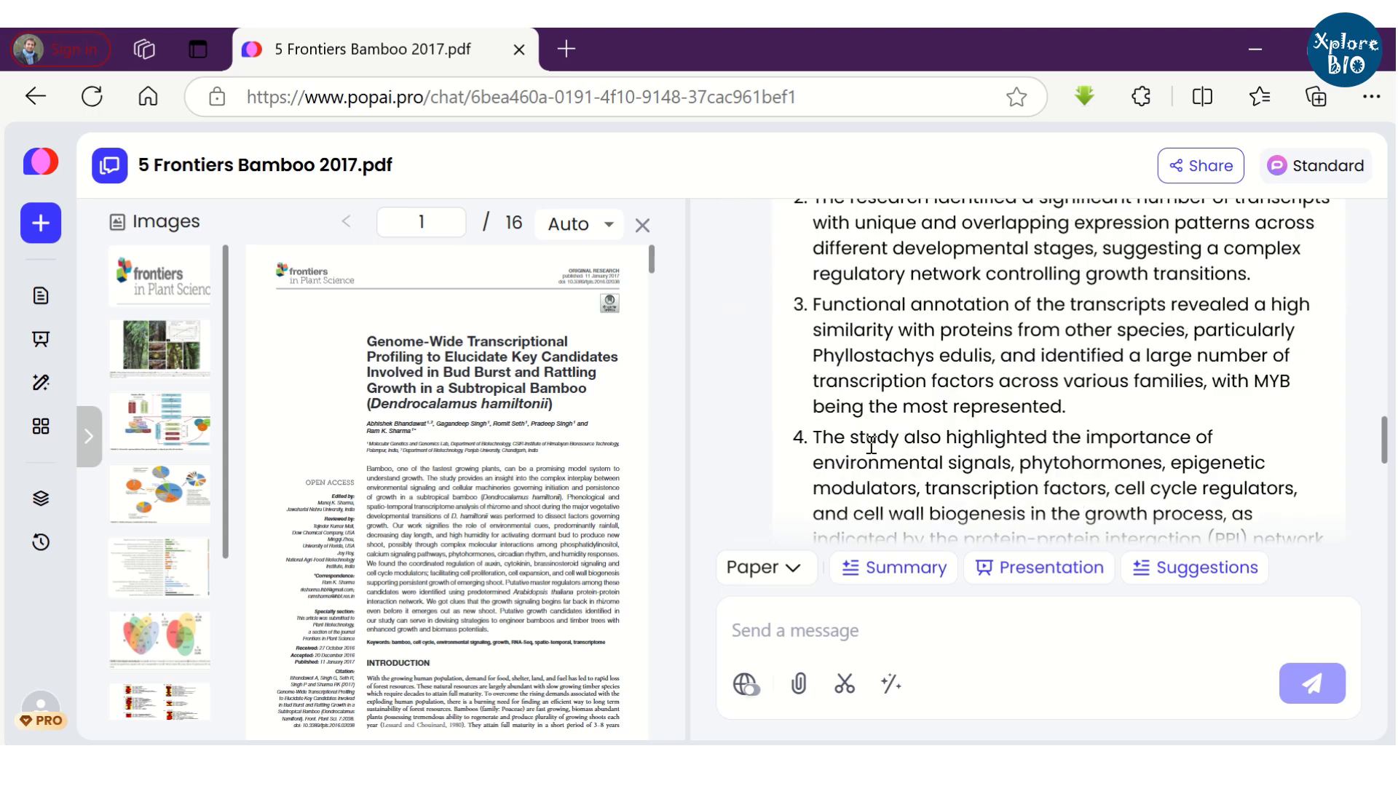
- Set the presentation to 10 pages with Bullets as the word amount
left_click(1045, 571)
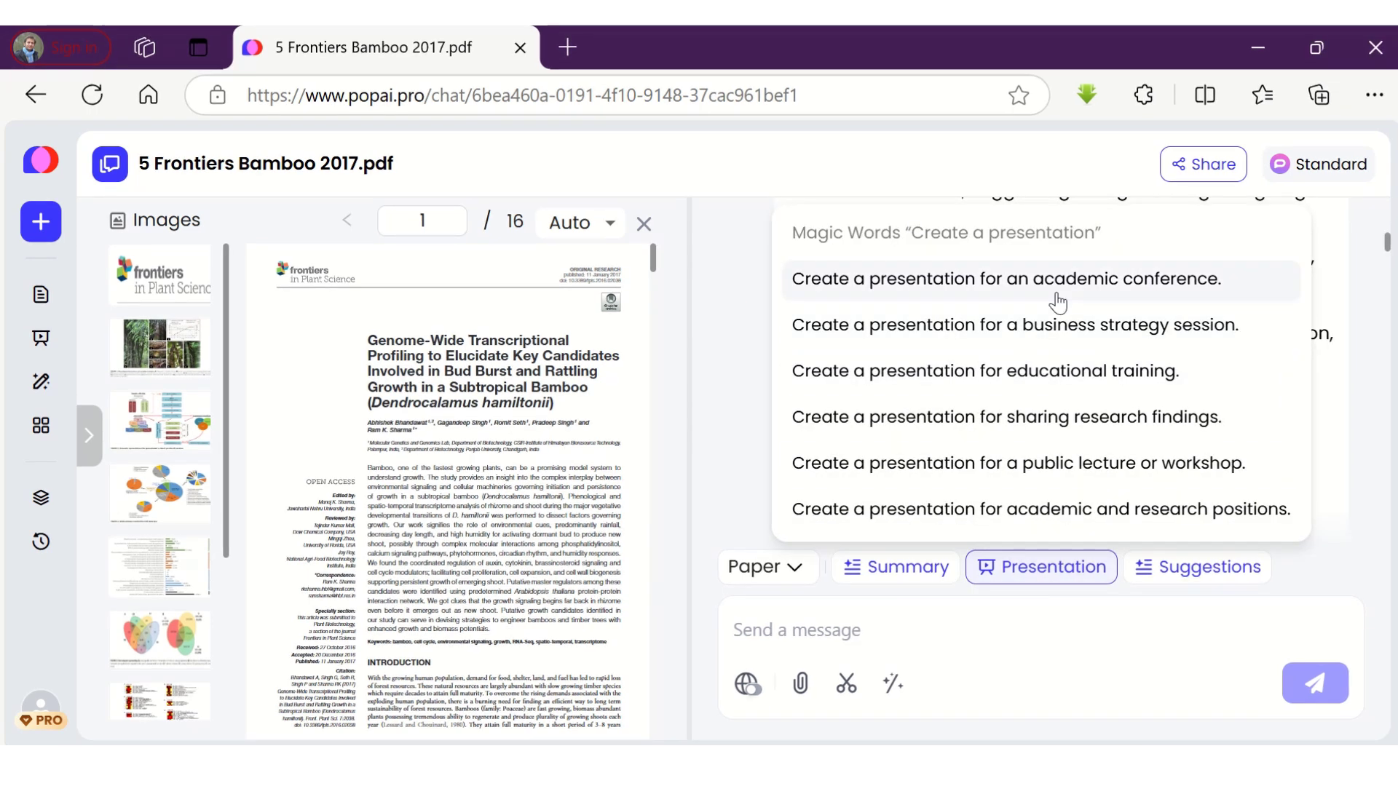
left_click(837, 373)
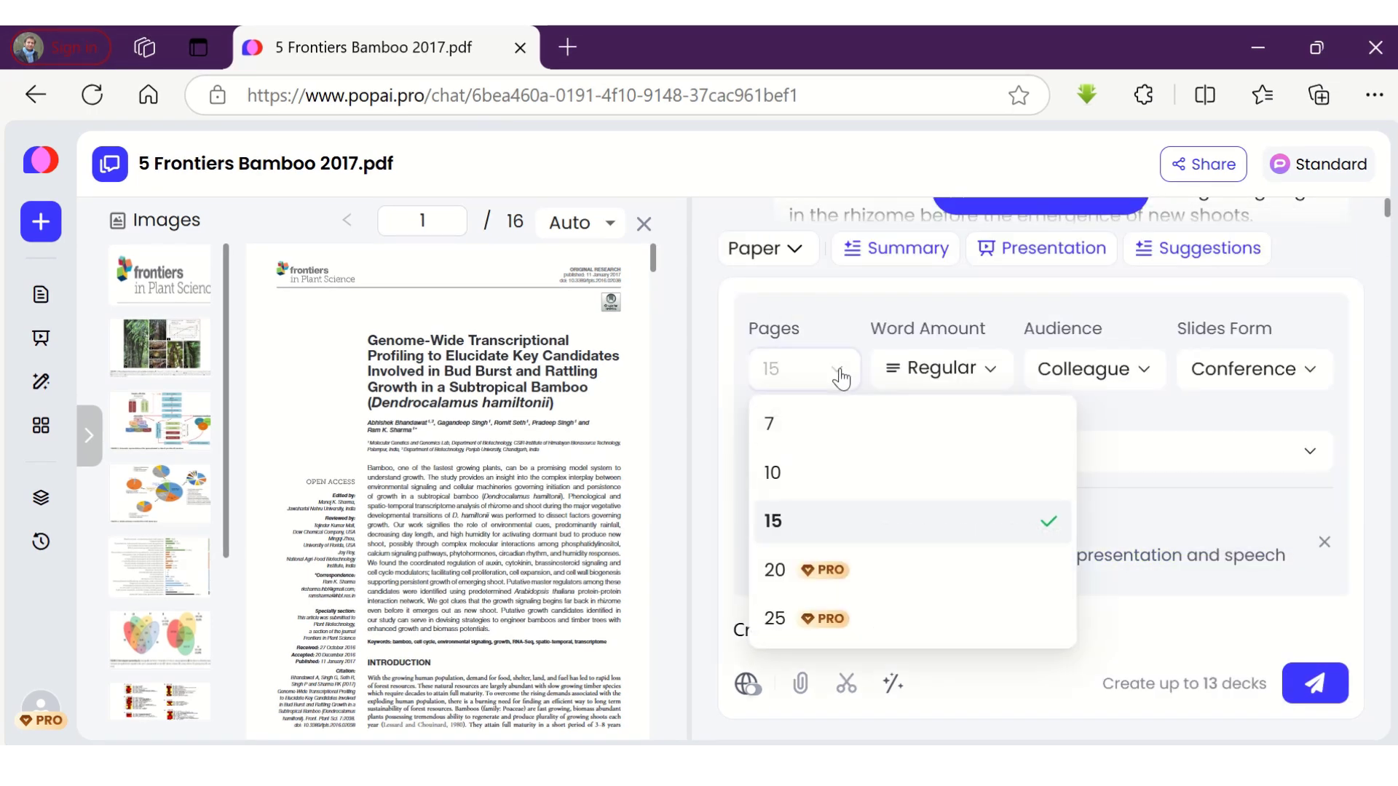
left_click(806, 474)
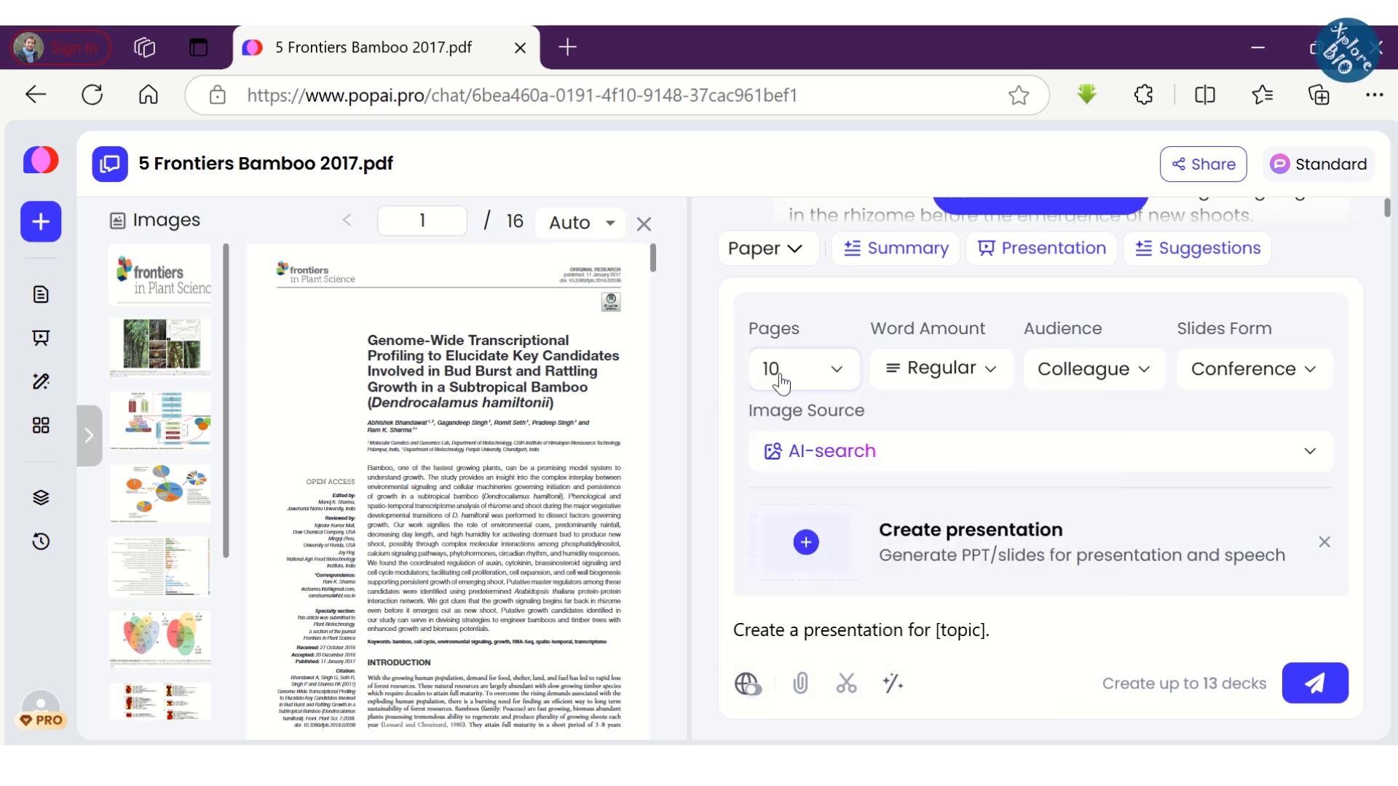
left_click(976, 384)
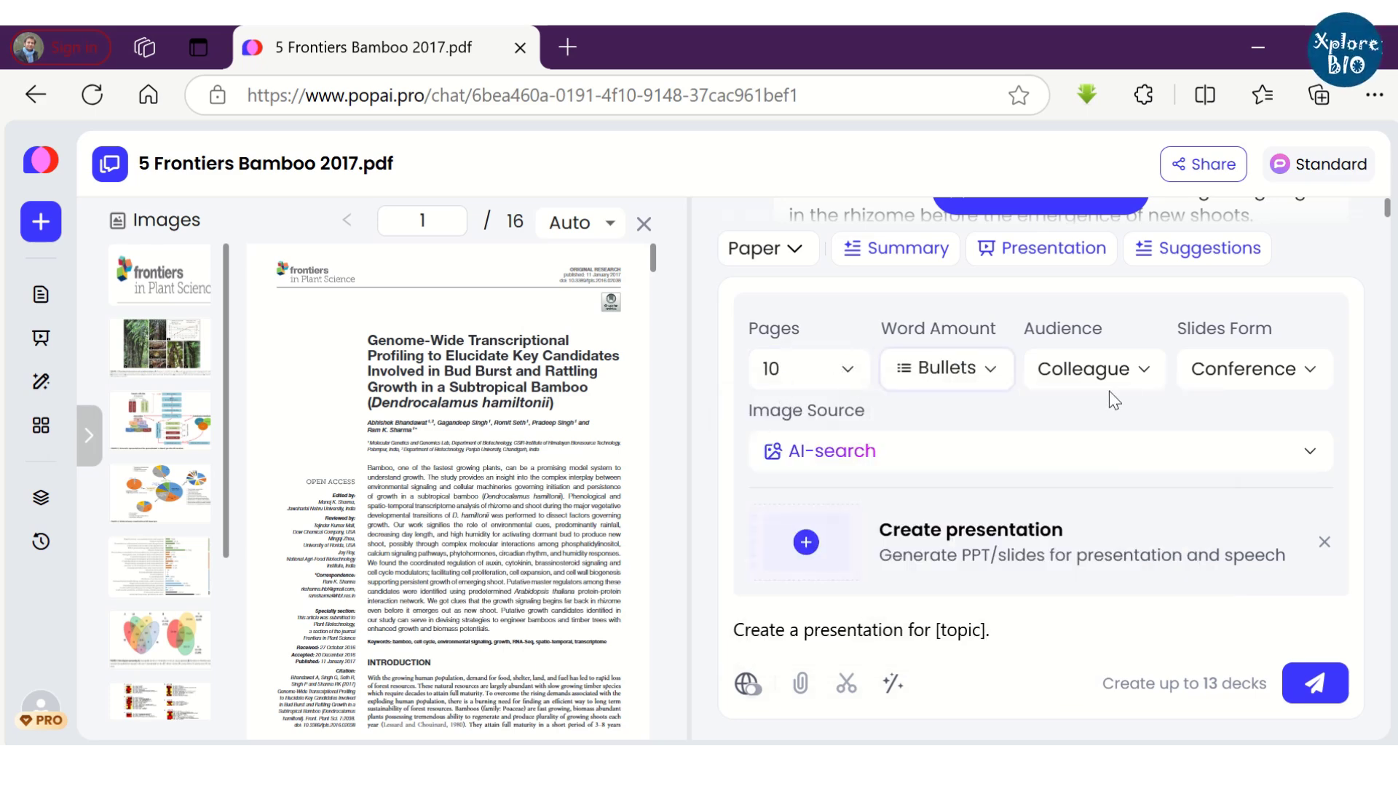
- Keep Colleague as the audience and browse the available slide styles
left_click(1087, 366)
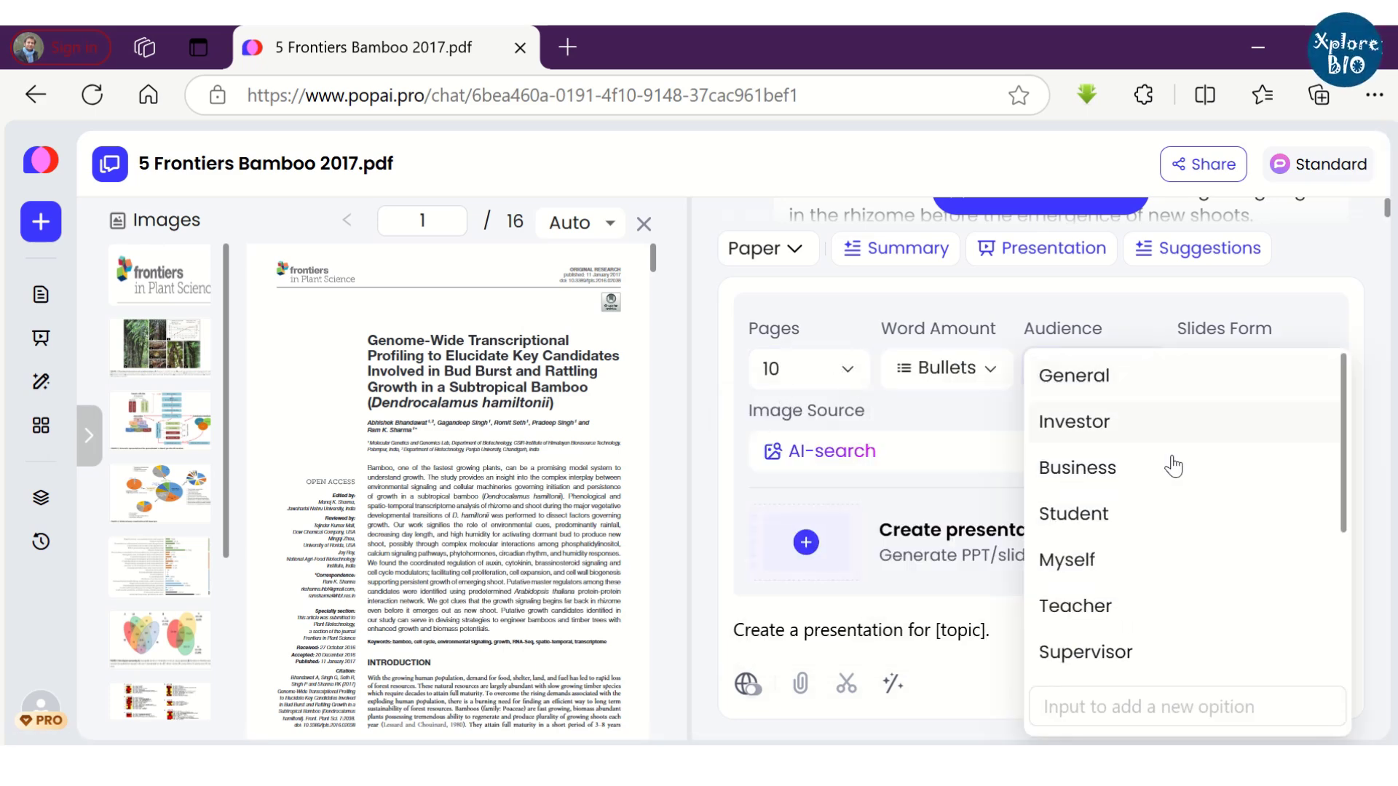
scroll(1172, 509, "down", 3)
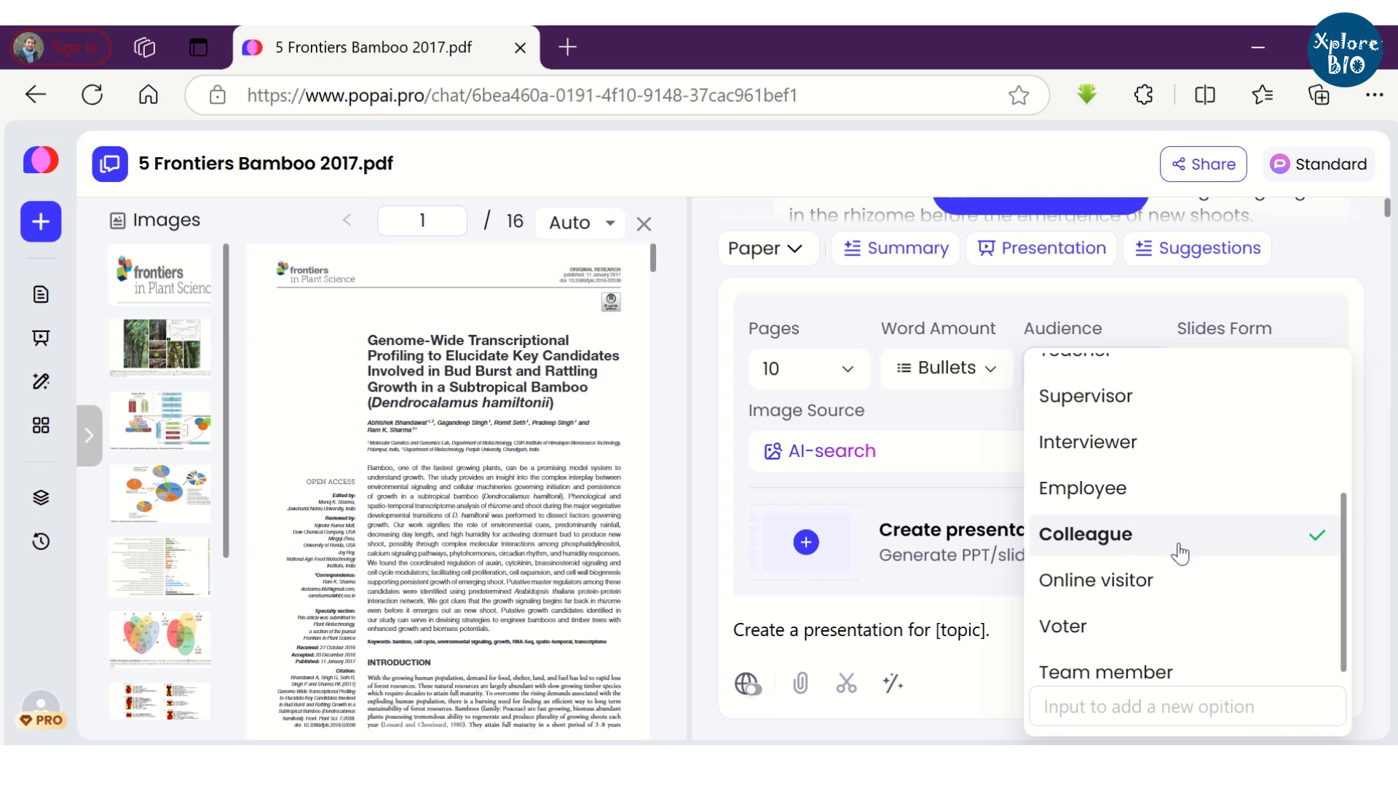
left_click(1153, 320)
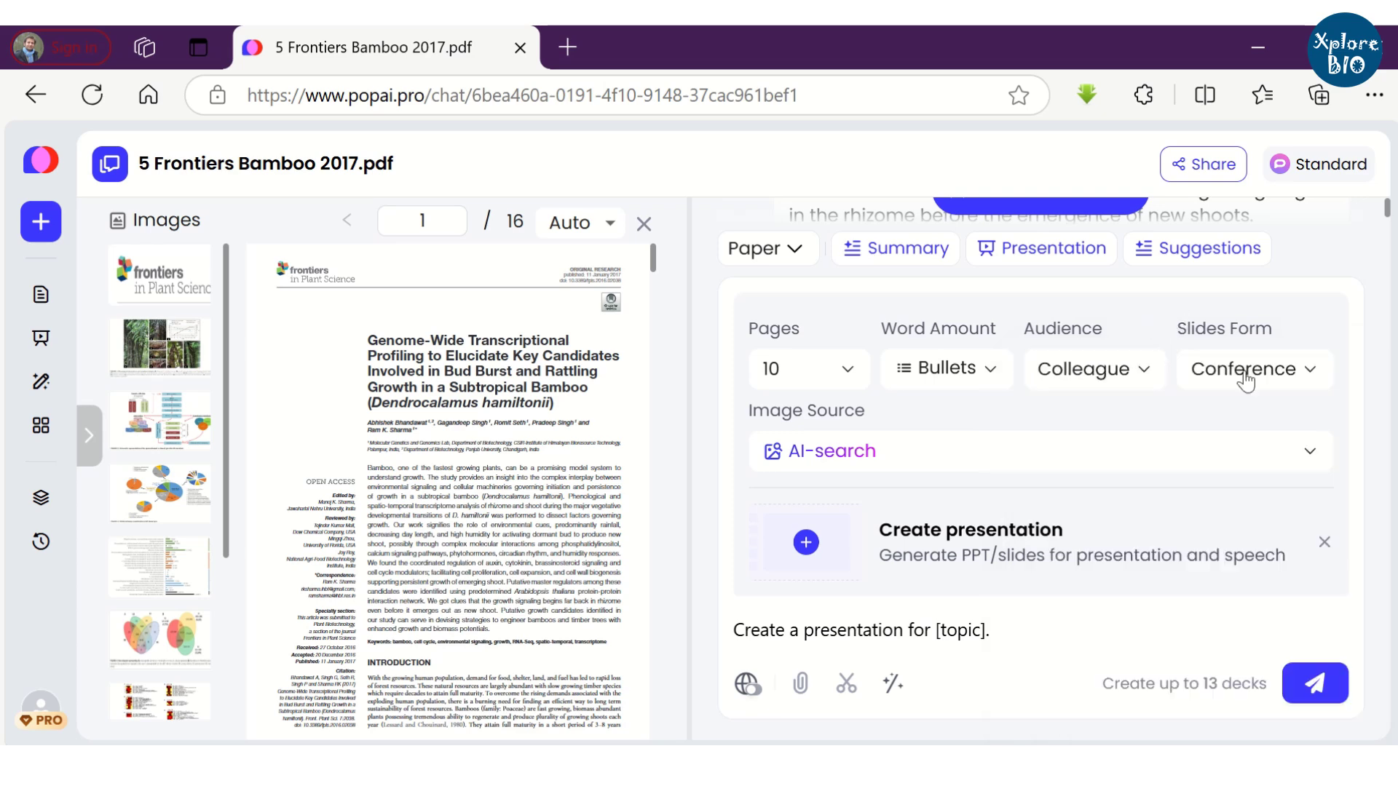
left_click(1245, 375)
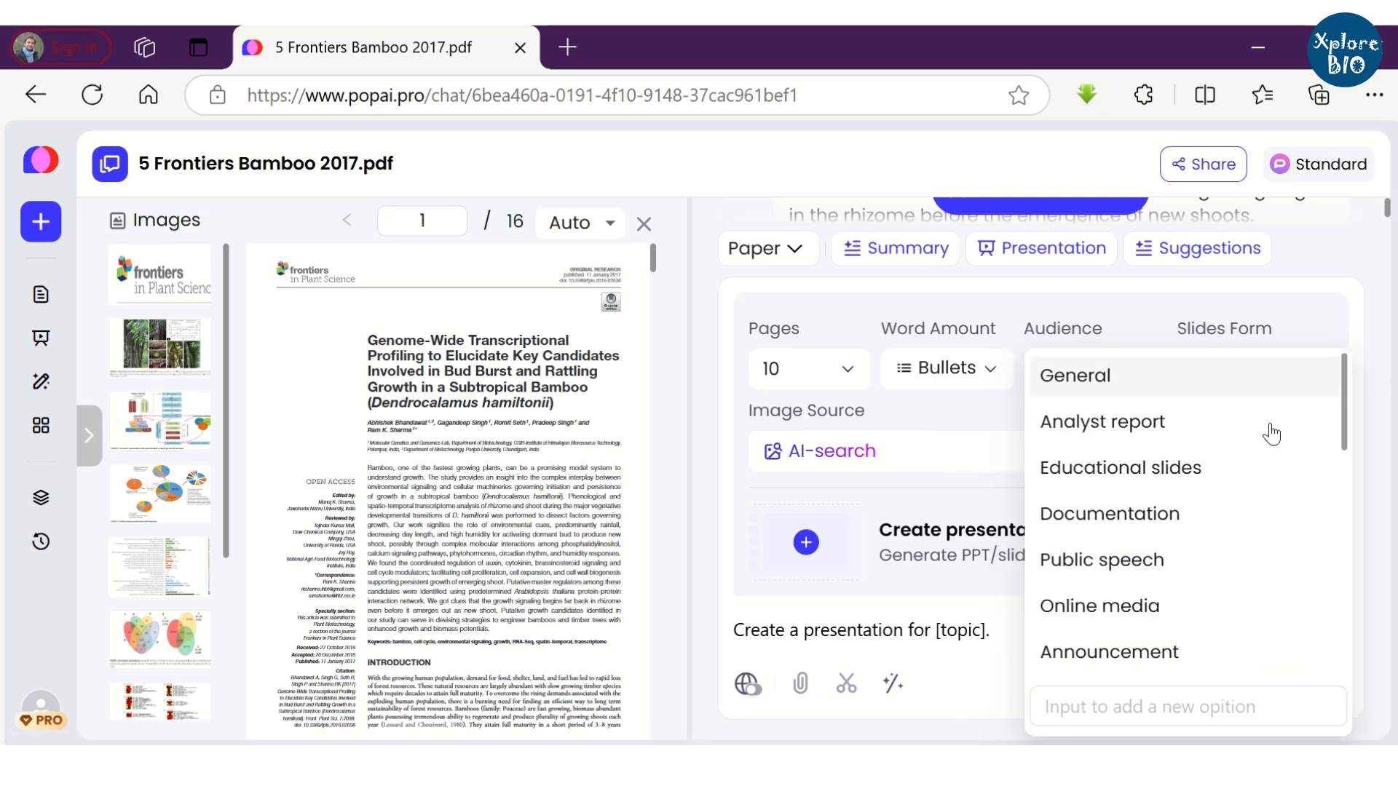
scroll(1274, 509, "down", 3)
scroll(1270, 582, "down", 2)
scroll(1265, 584, "down", 4)
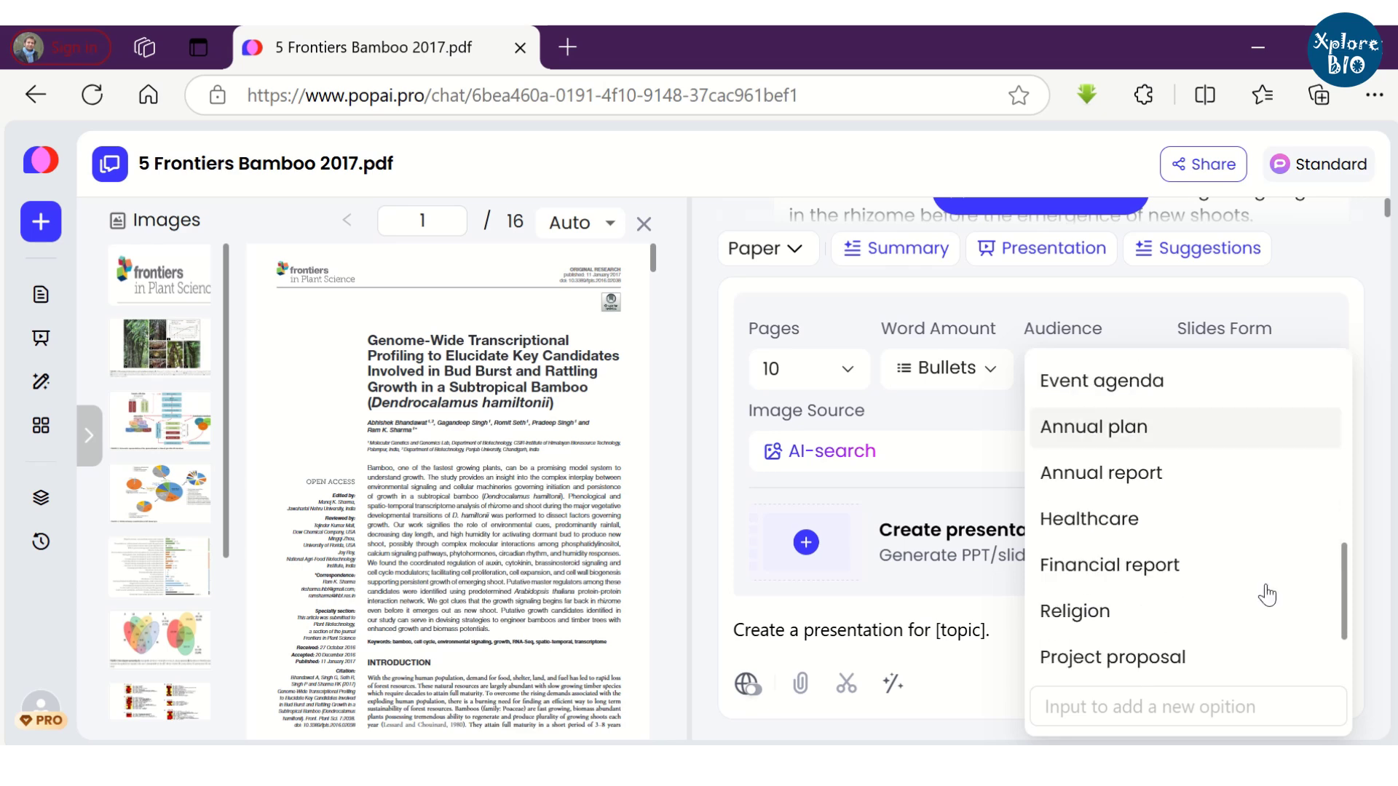
scroll(1264, 584, "down", 2)
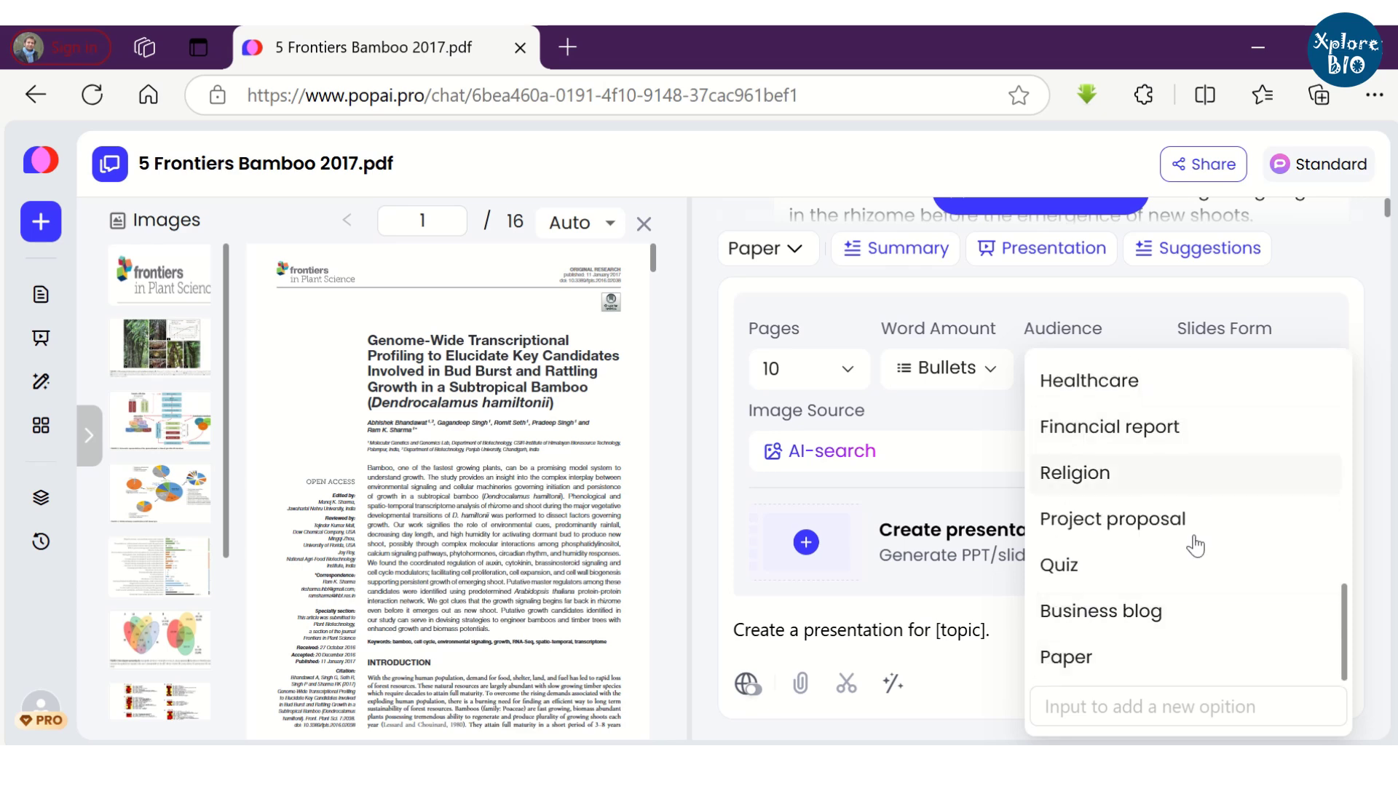
scroll(1187, 626, "down", 1)
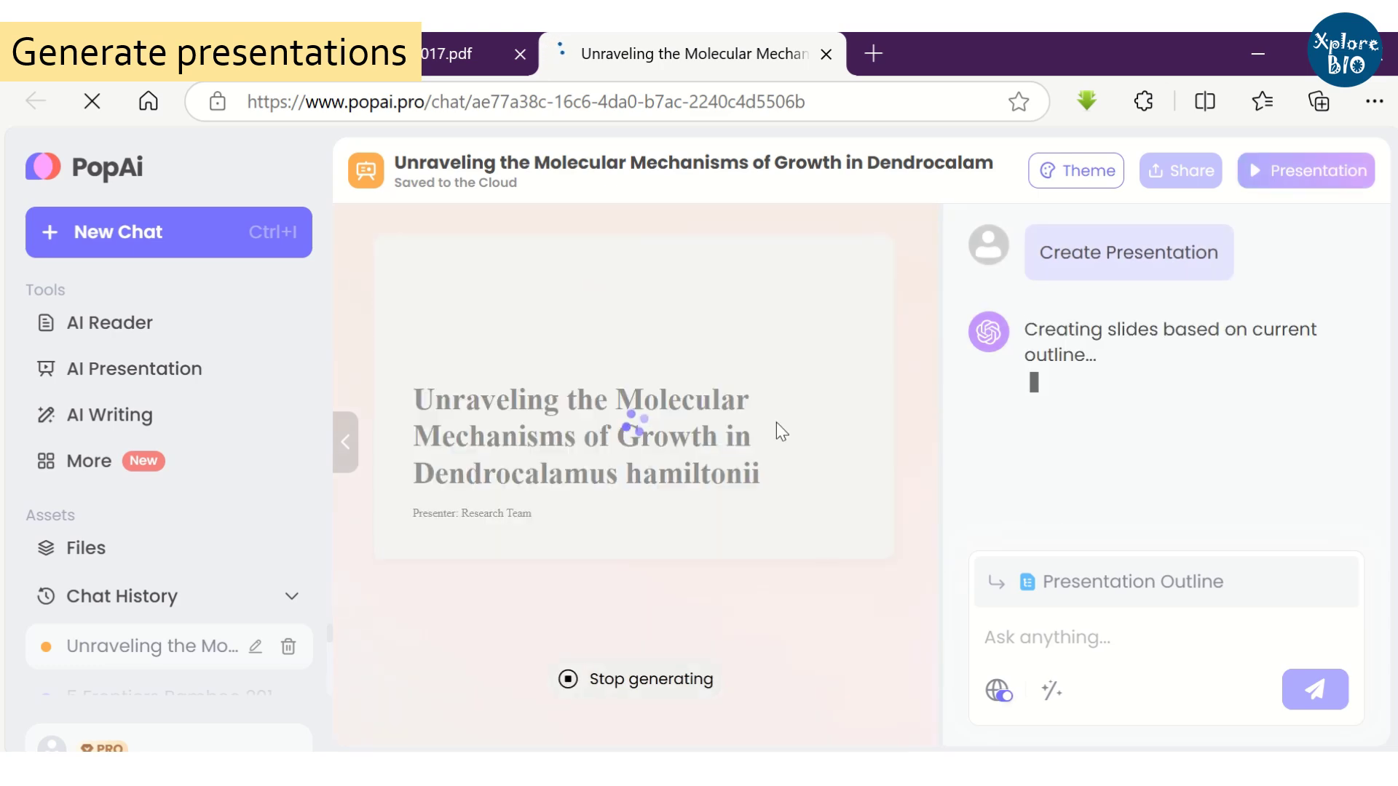
- Review the finished bamboo slides in a full-screen run-through, then show Share options
scroll(874, 390, "down", 10)
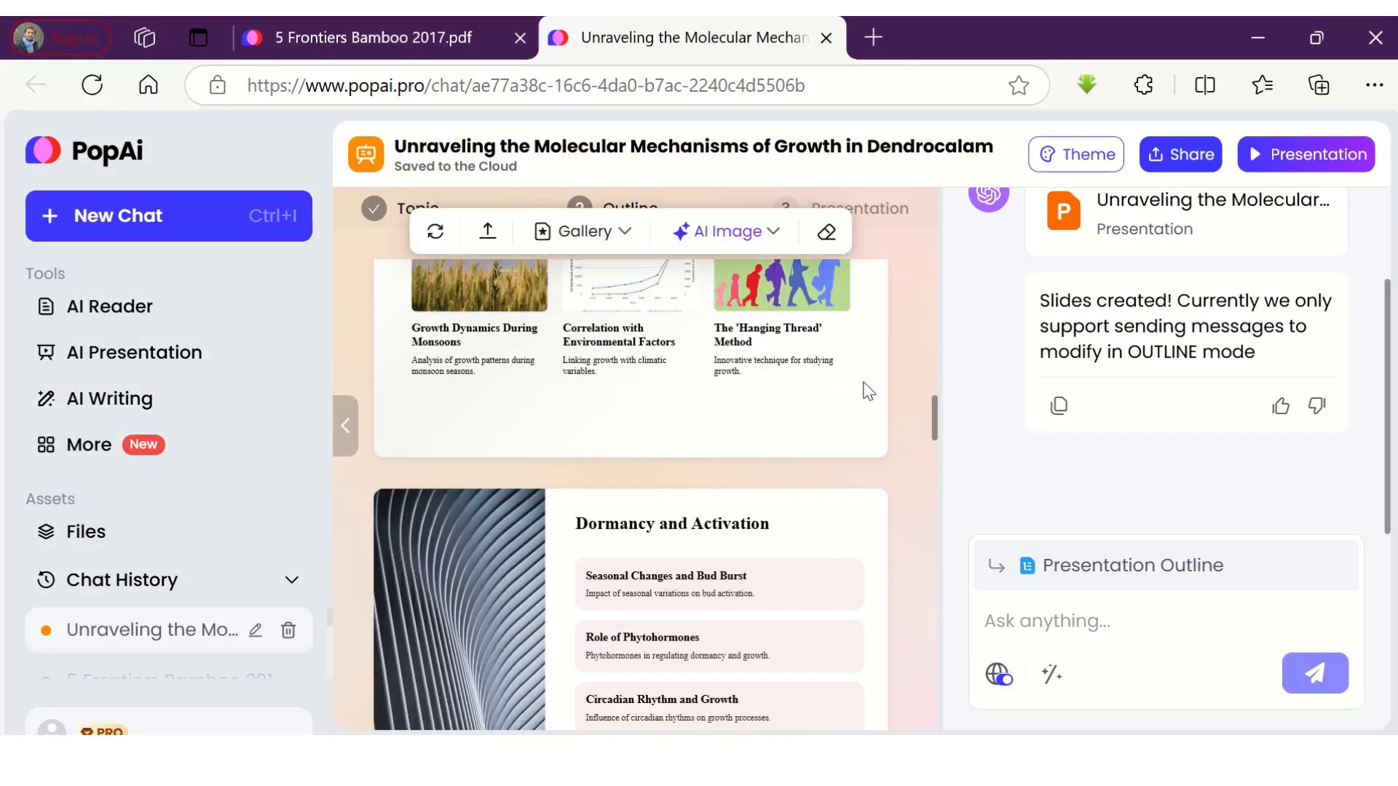
scroll(864, 394, "down", 3)
scroll(864, 393, "down", 5)
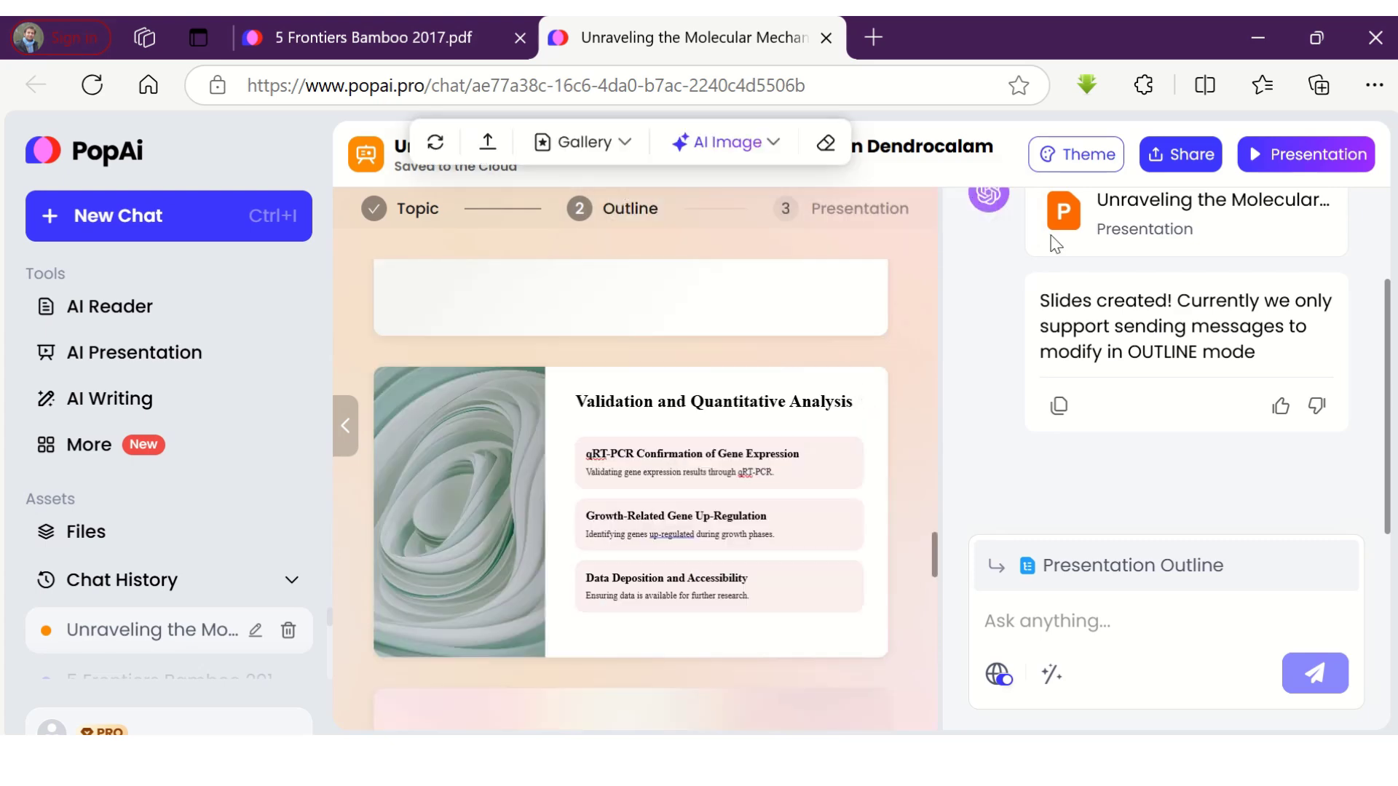
left_click(1311, 177)
scroll(855, 335, "down", 5)
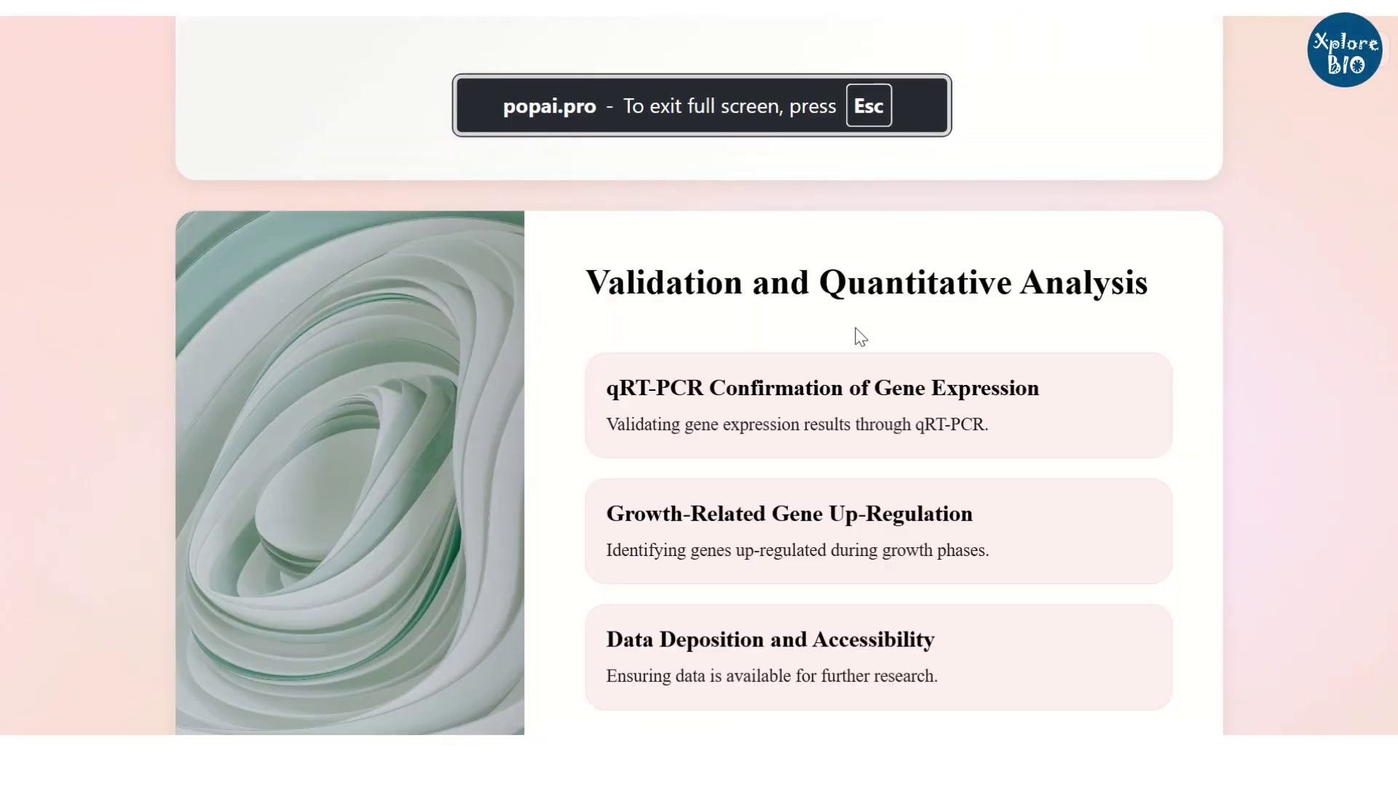
scroll(857, 336, "up", 1)
scroll(858, 335, "up", 5)
key("Escape")
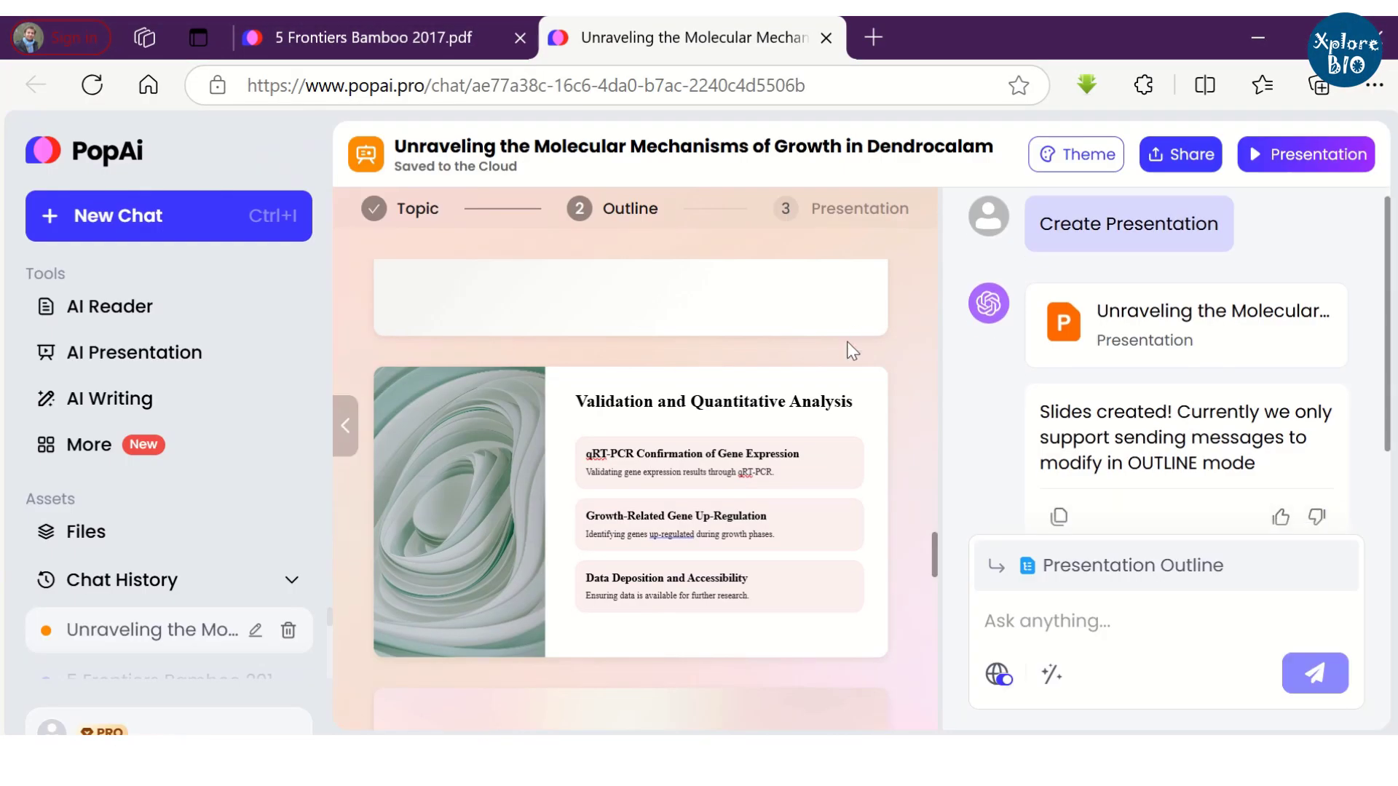
left_click(1188, 170)
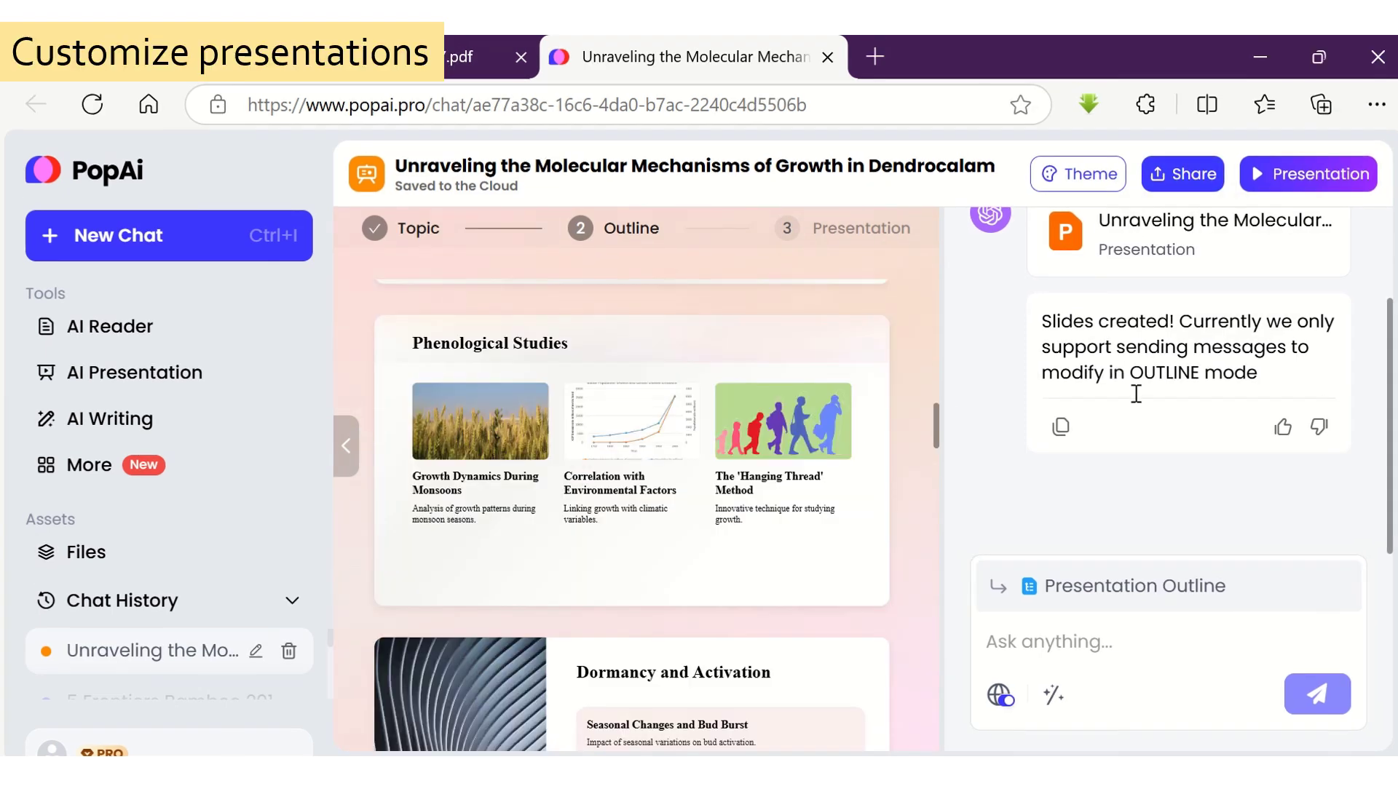
- Fix the Hanging Thread caption to 'culm growth' and show AI Image options for the Content picture
left_click(848, 514)
type("cu")
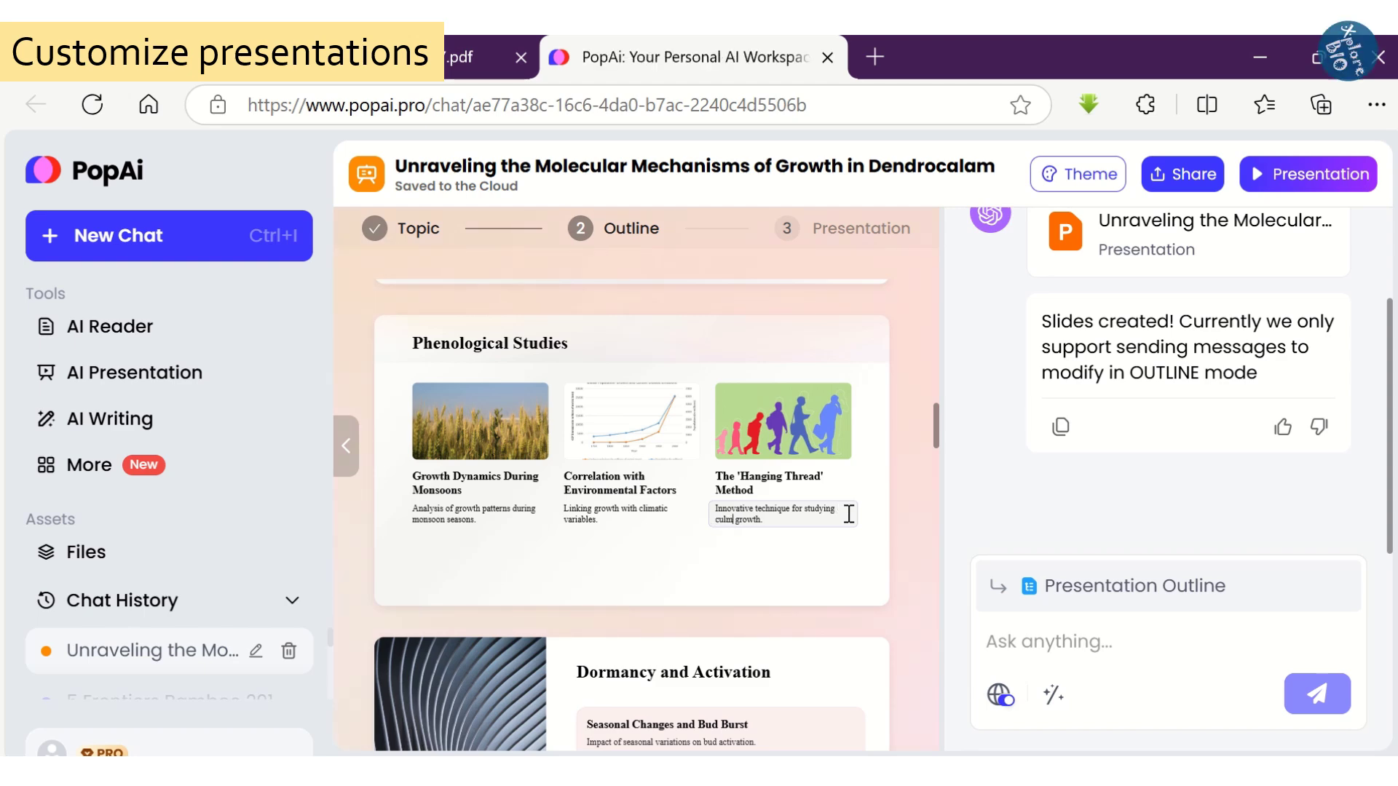
type("lm")
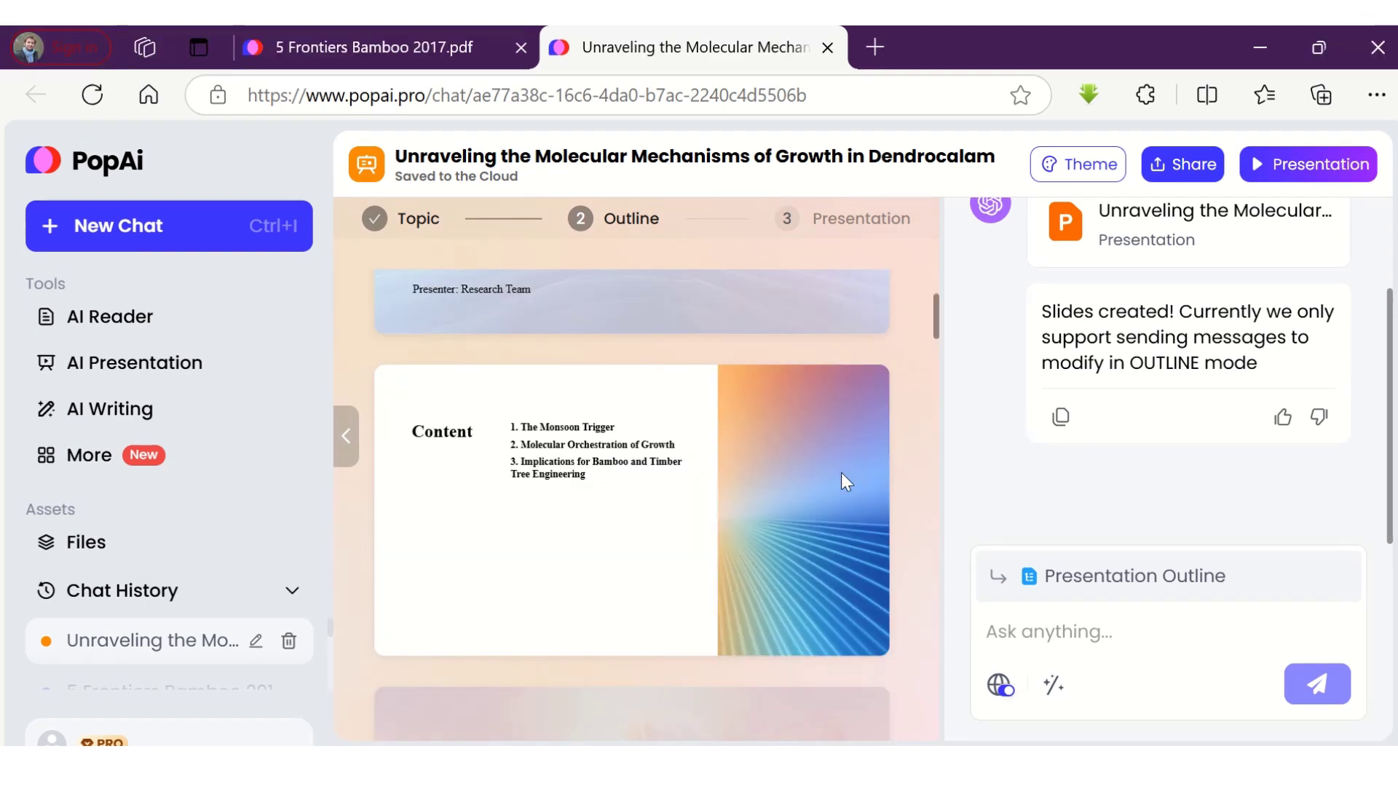
left_click(841, 473)
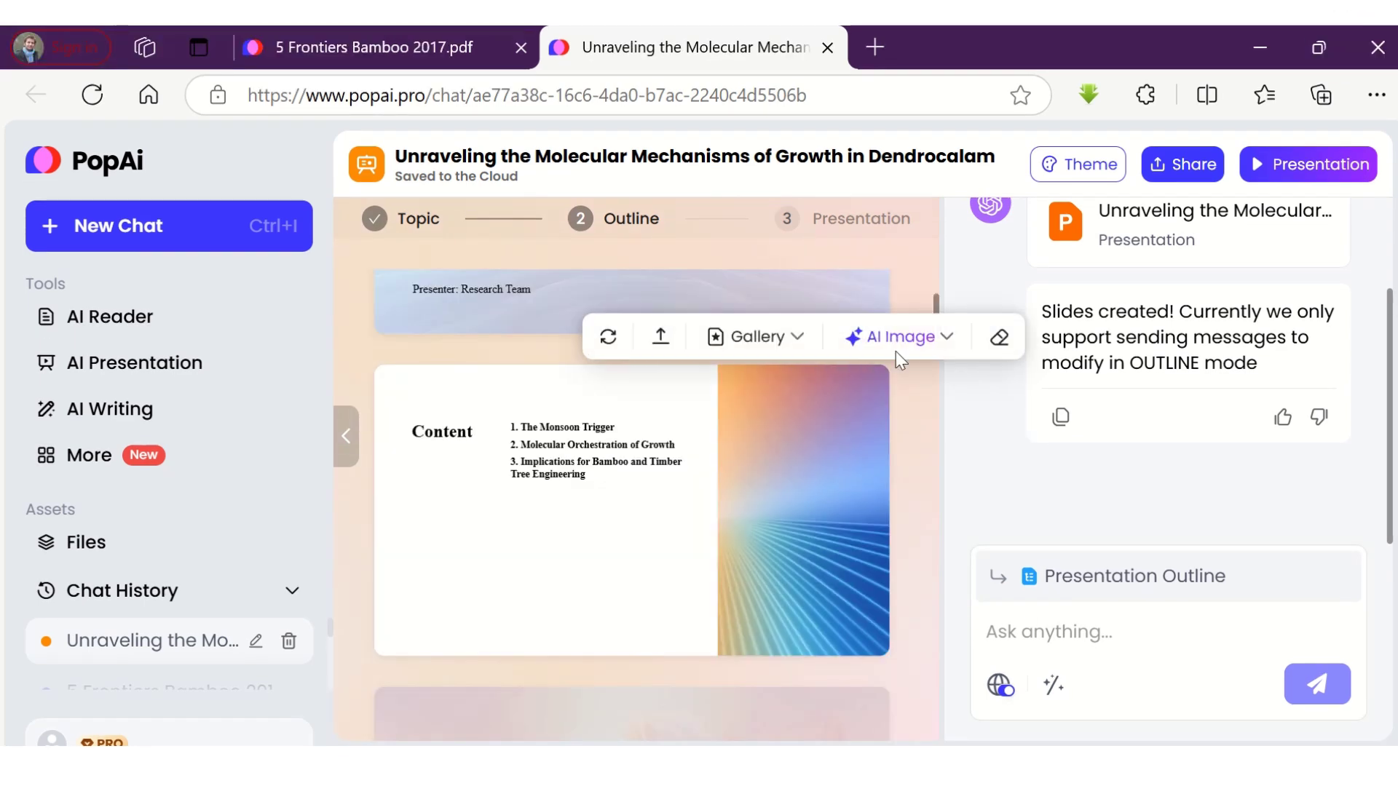
left_click(947, 340)
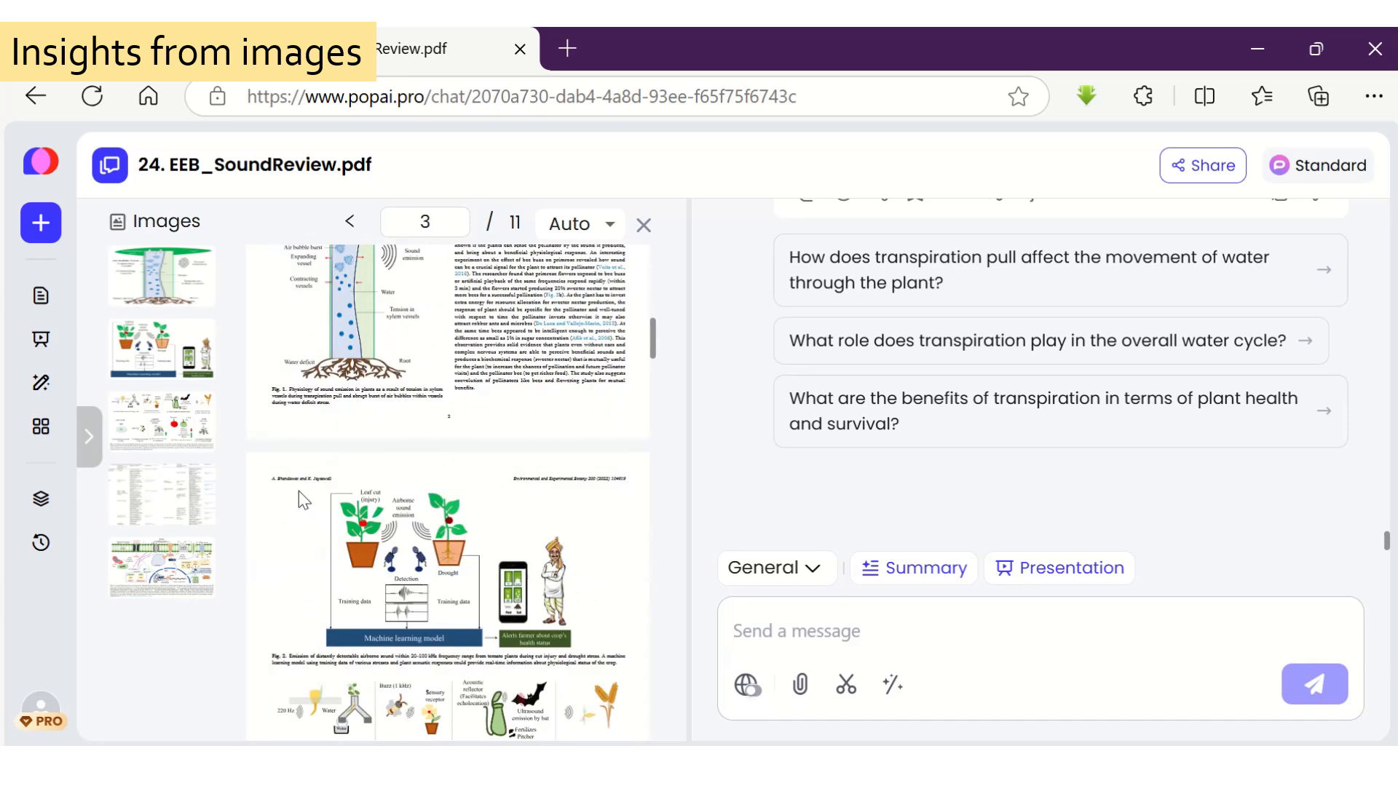
- Get AI Insights on the SoundReview paper's first figure, then close enlarged Fig. 3
left_click(152, 279)
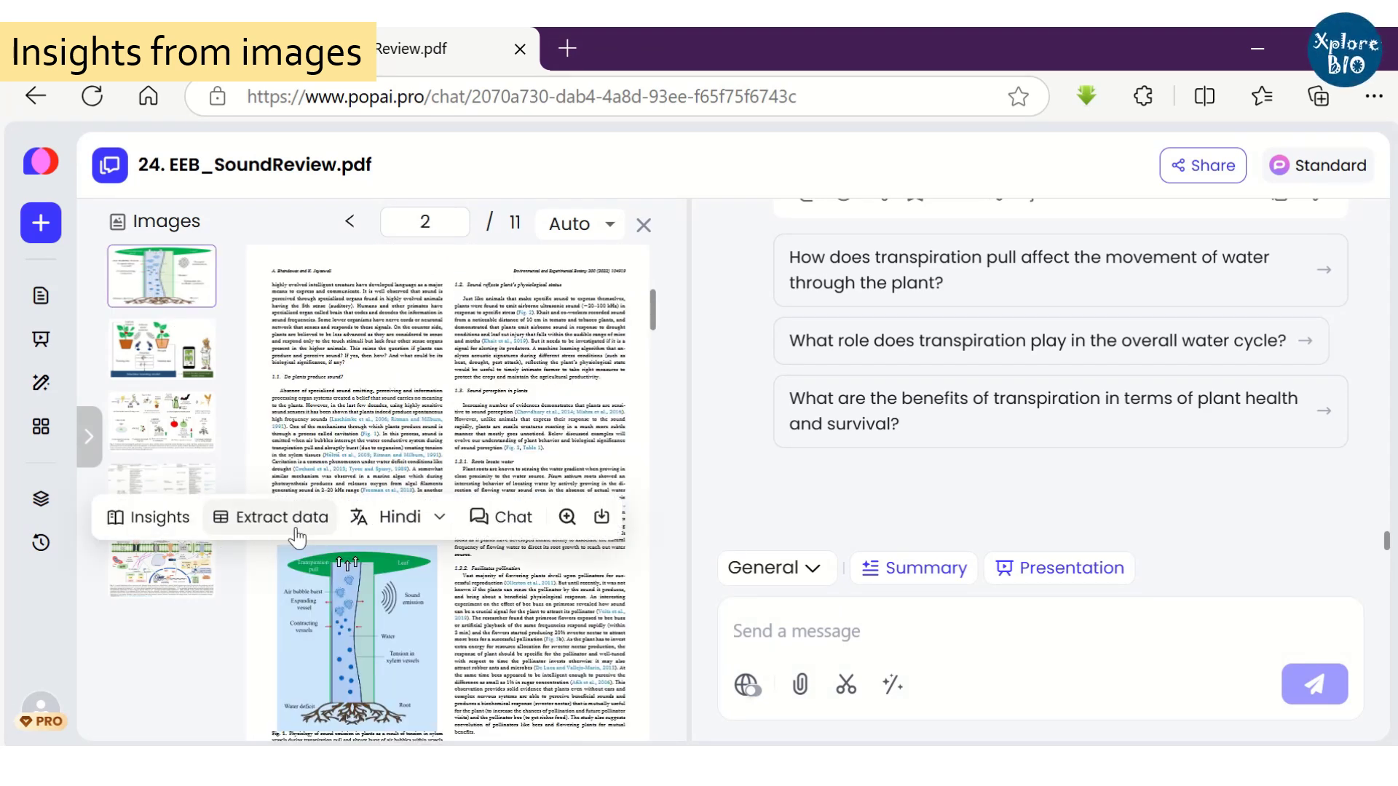
left_click(161, 518)
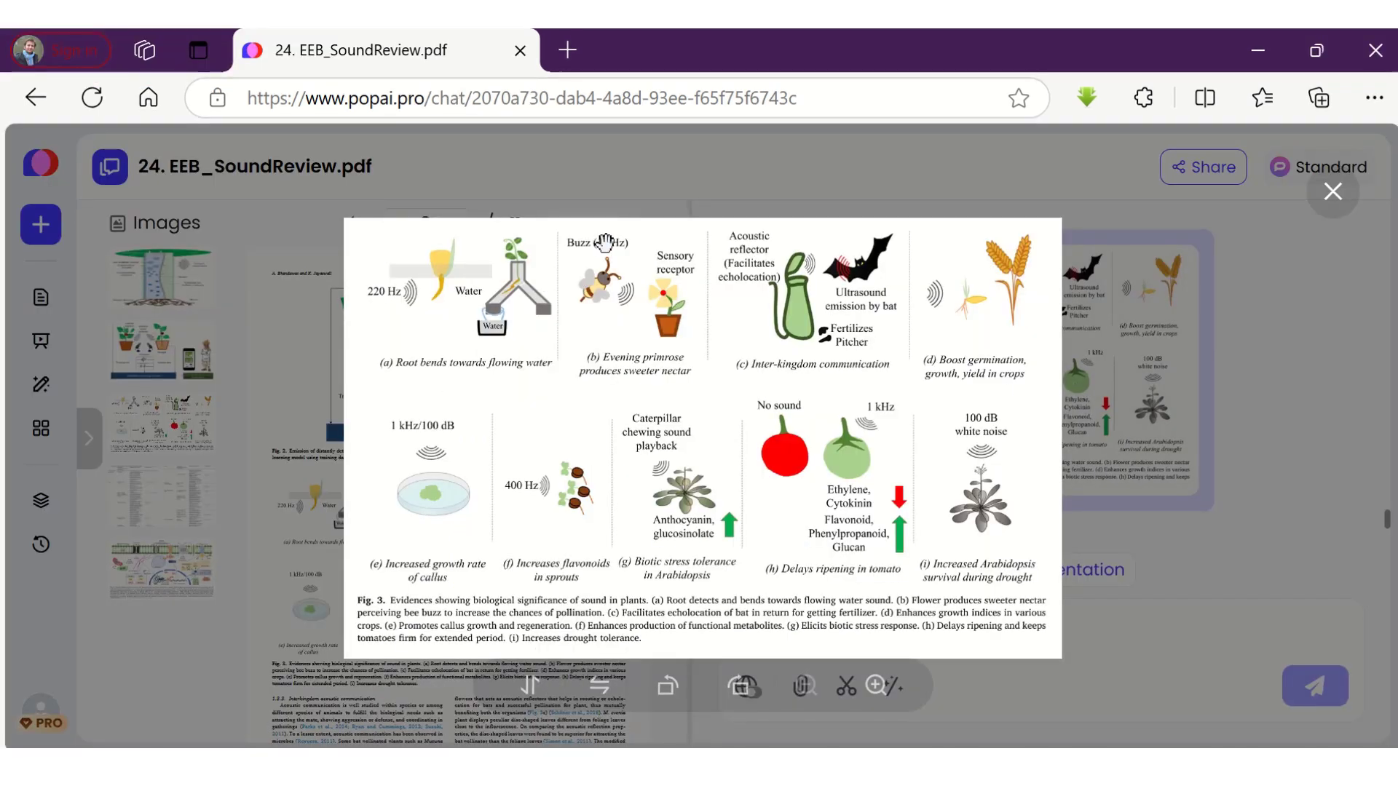
left_click(1064, 537)
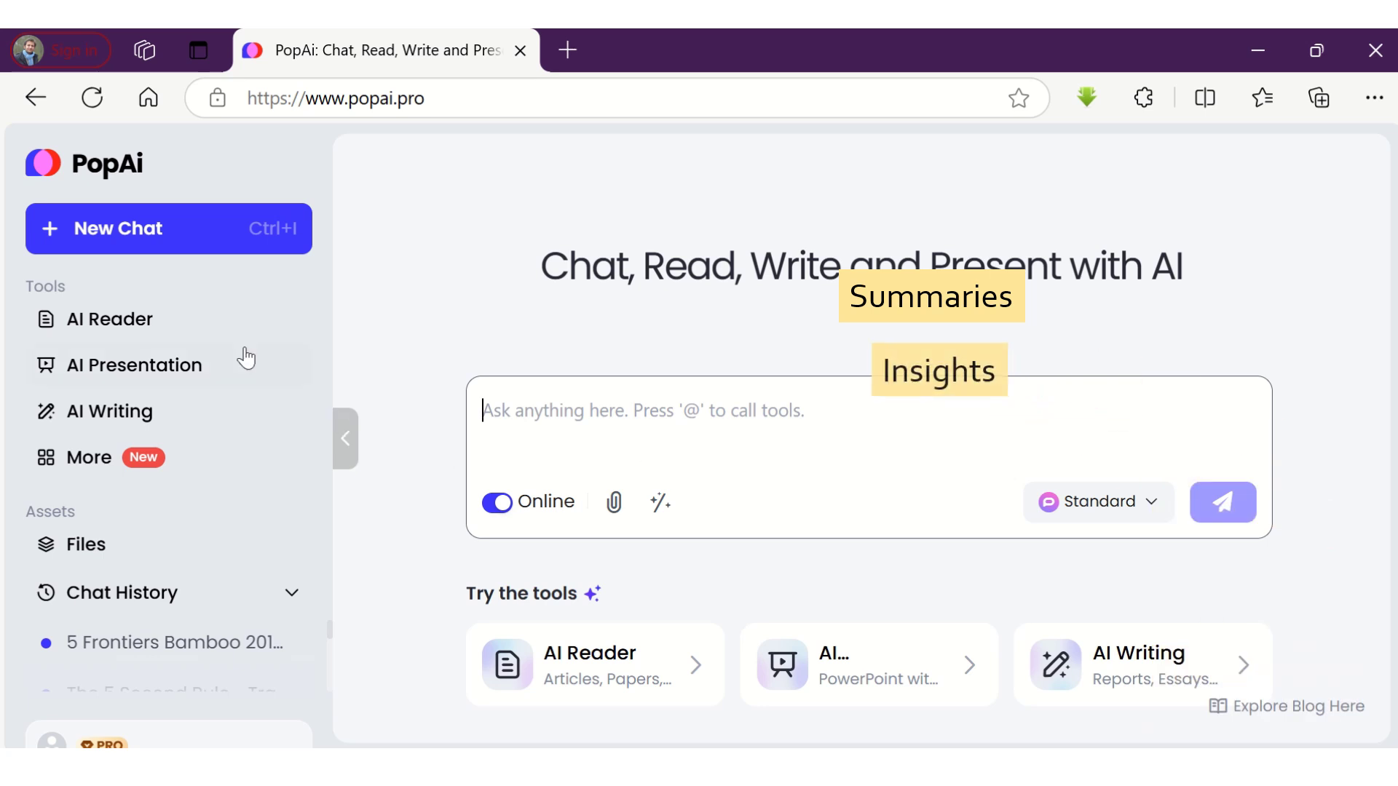
- Open AI Reader and look through the Recents file list
left_click(165, 321)
scroll(781, 382, "down", 2)
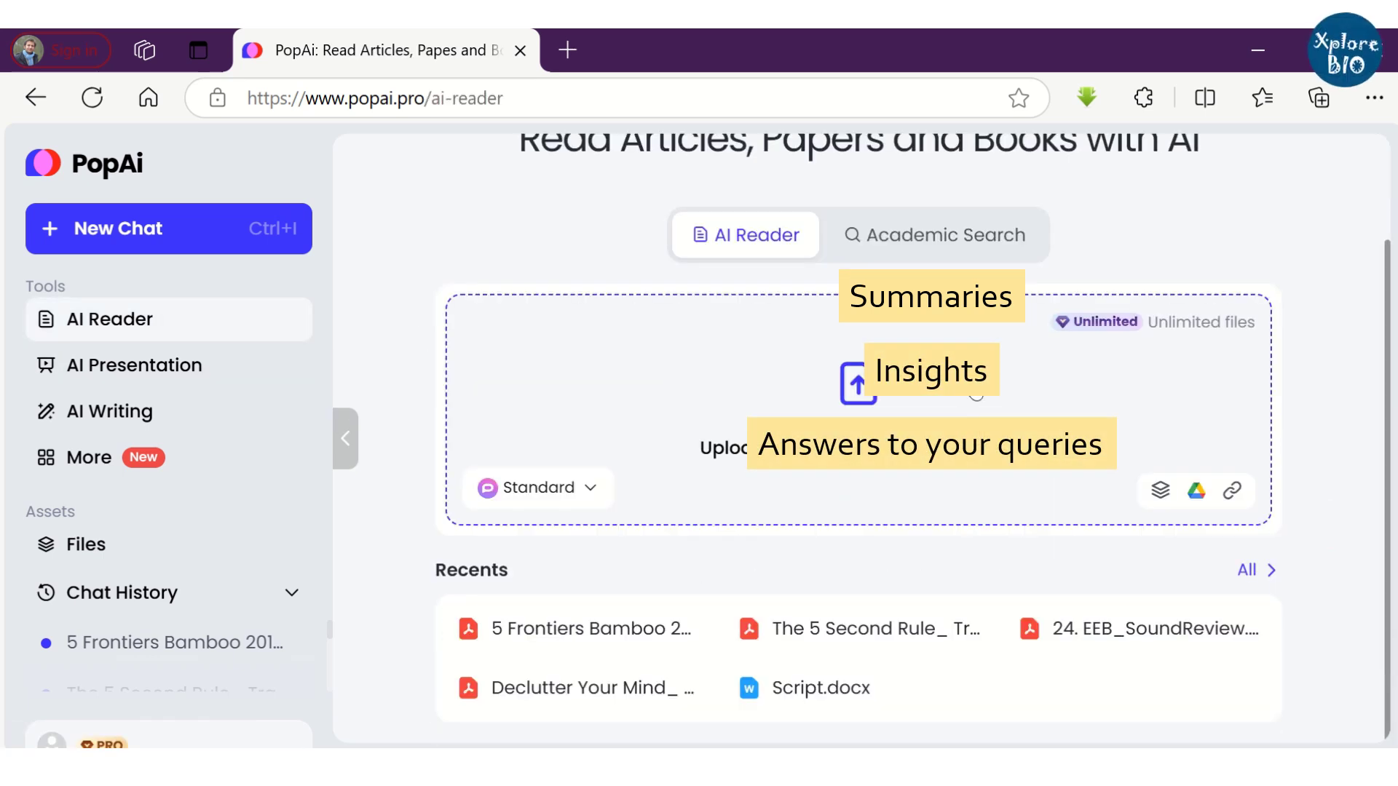
scroll(859, 436, "up", 2)
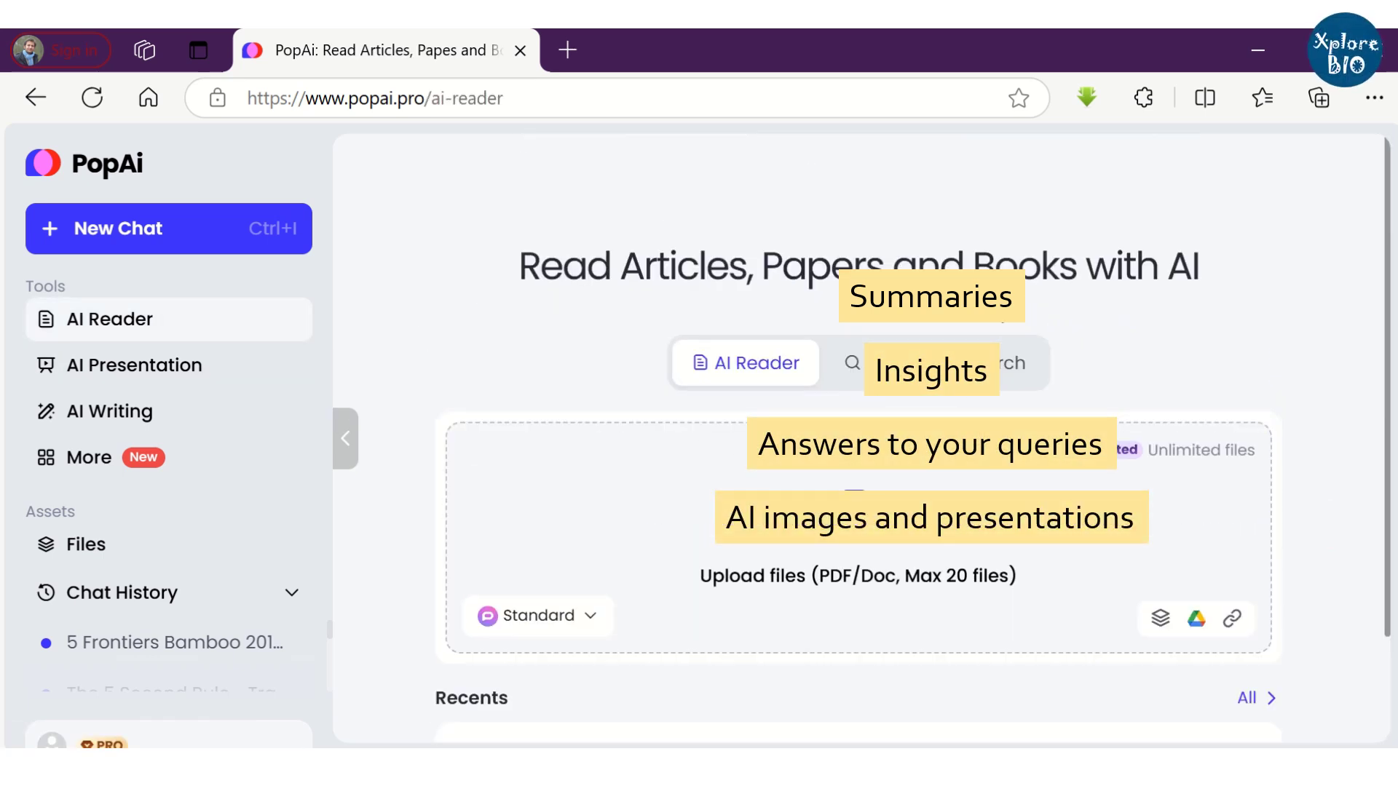
scroll(859, 437, "down", 2)
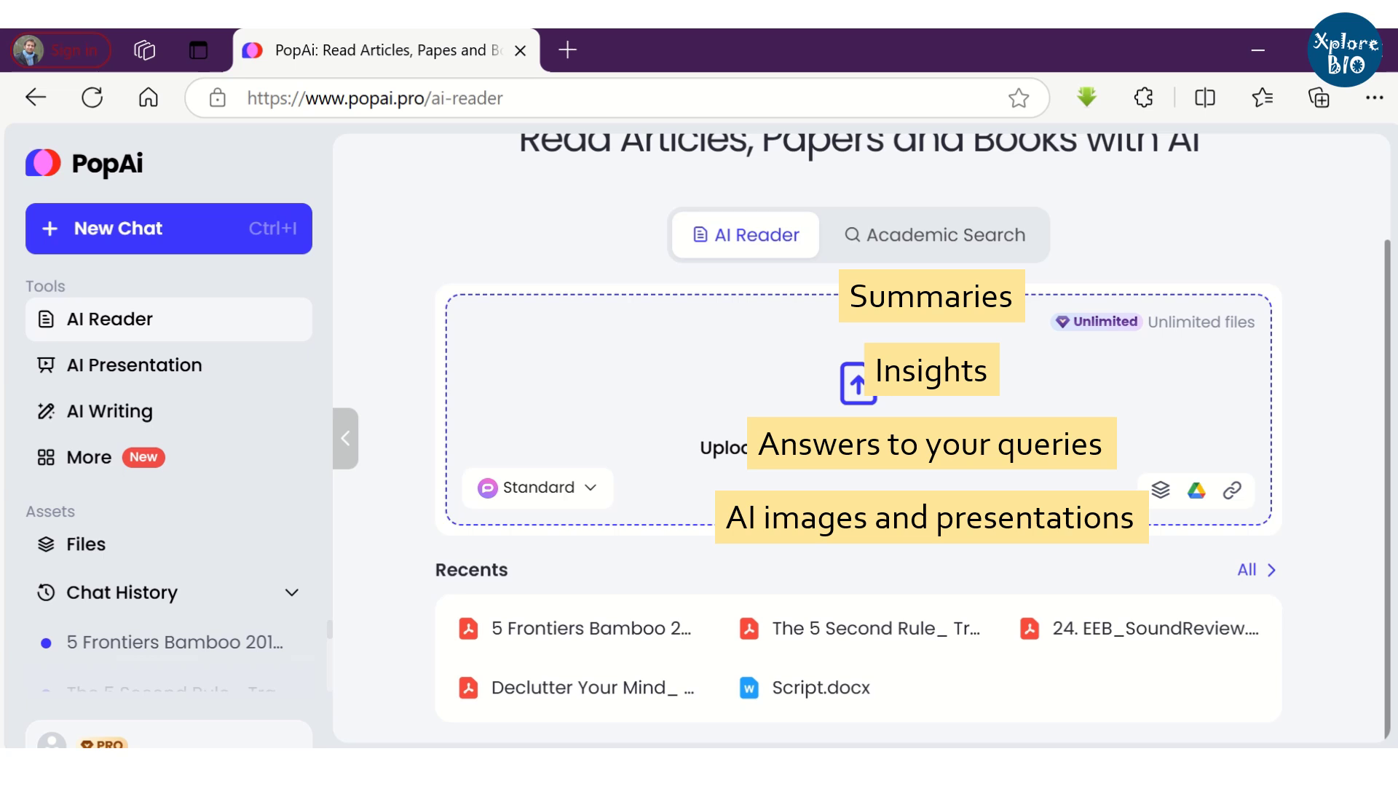
scroll(859, 436, "up", 2)
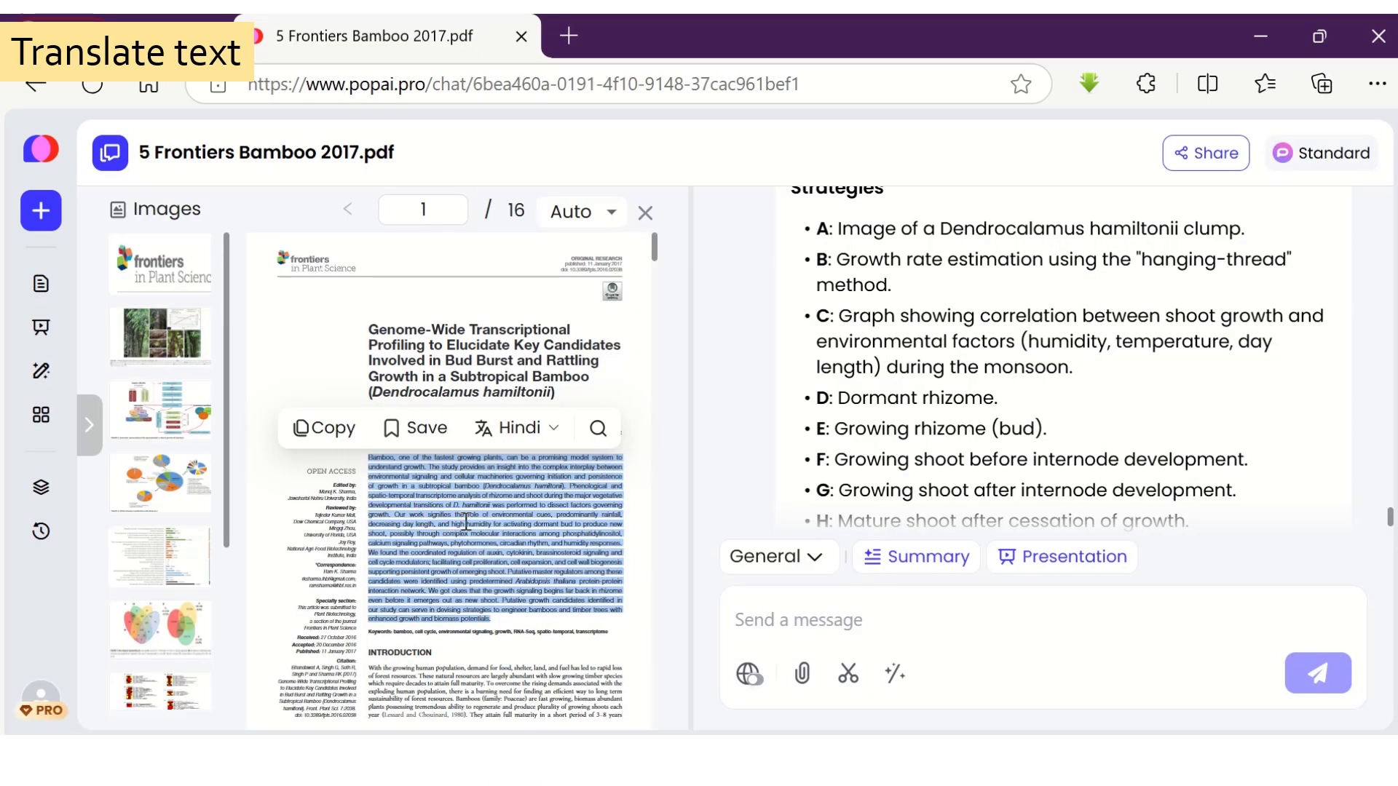
- Translate the bamboo paper's abstract into Hindi, keeping Hindi as the target language
left_click(553, 431)
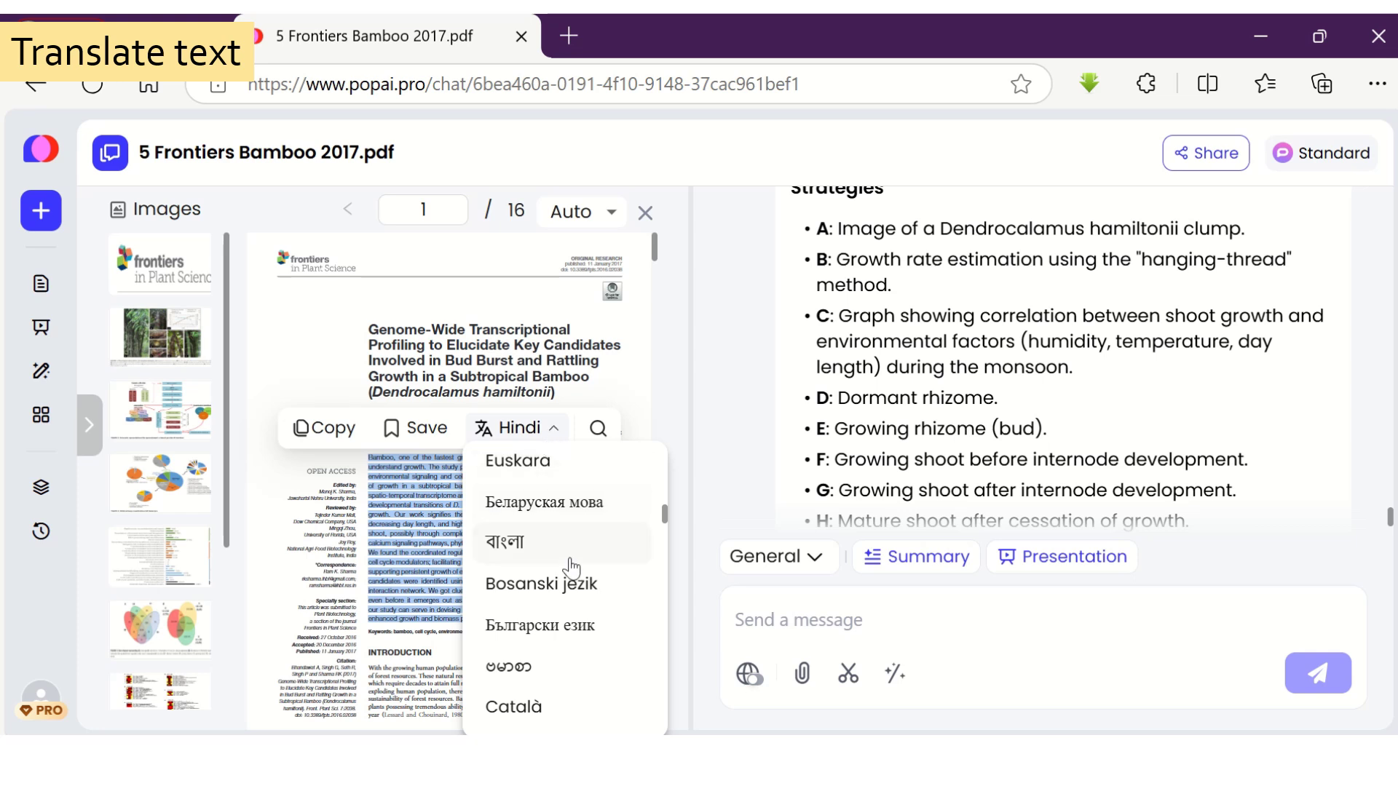
scroll(570, 567, "up", 5)
scroll(571, 566, "up", 3)
scroll(572, 553, "down", 4)
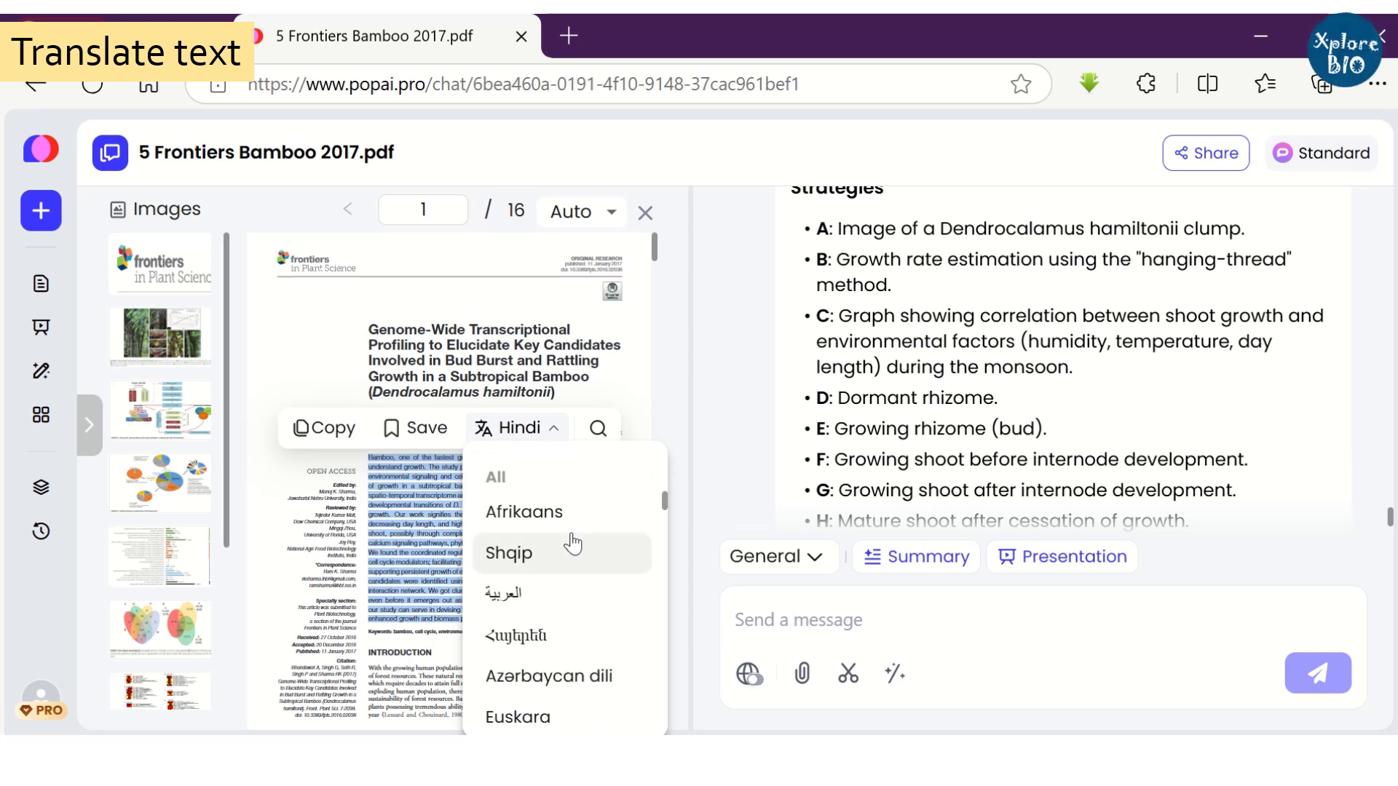
scroll(572, 543, "down", 10)
scroll(572, 546, "down", 8)
scroll(572, 550, "down", 6)
scroll(572, 553, "down", 10)
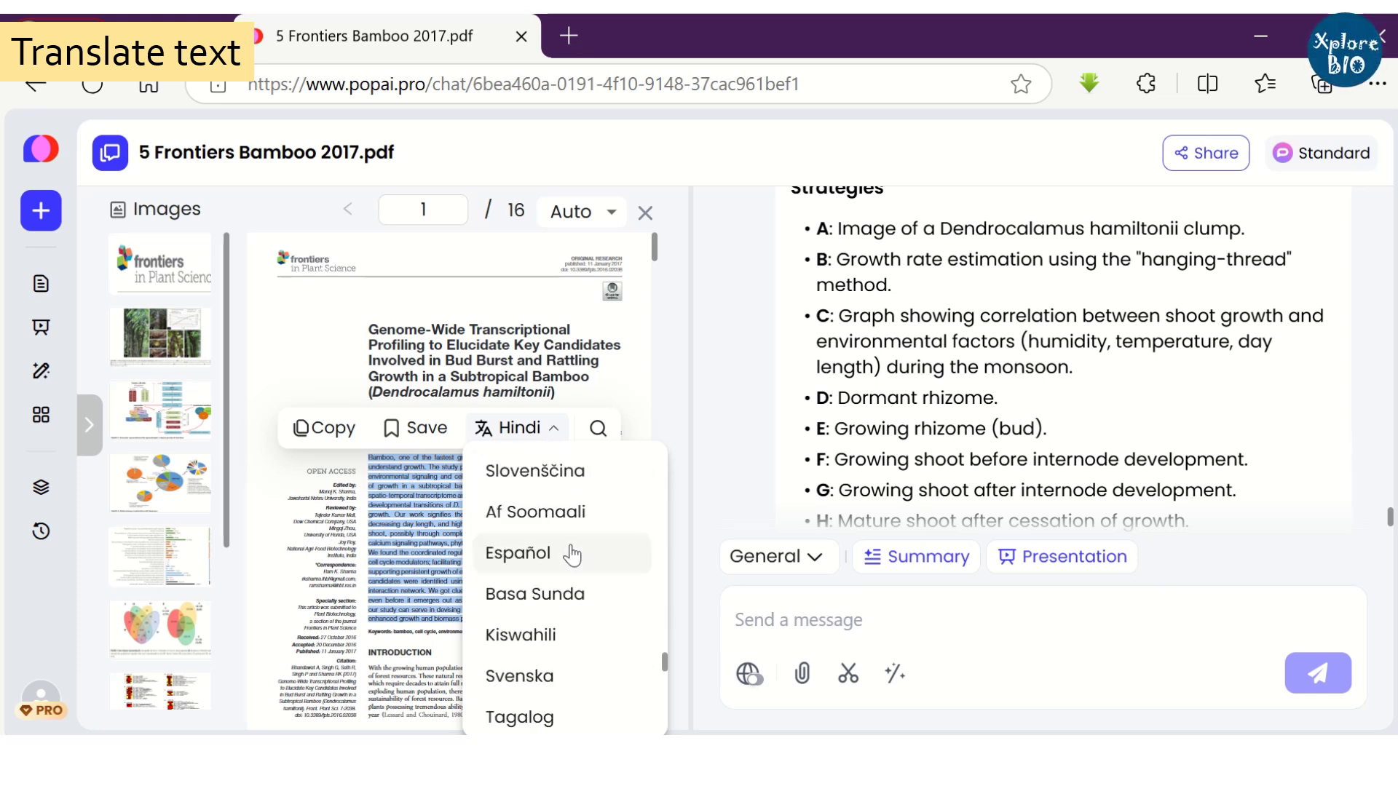
scroll(572, 554, "down", 5)
left_click(502, 433)
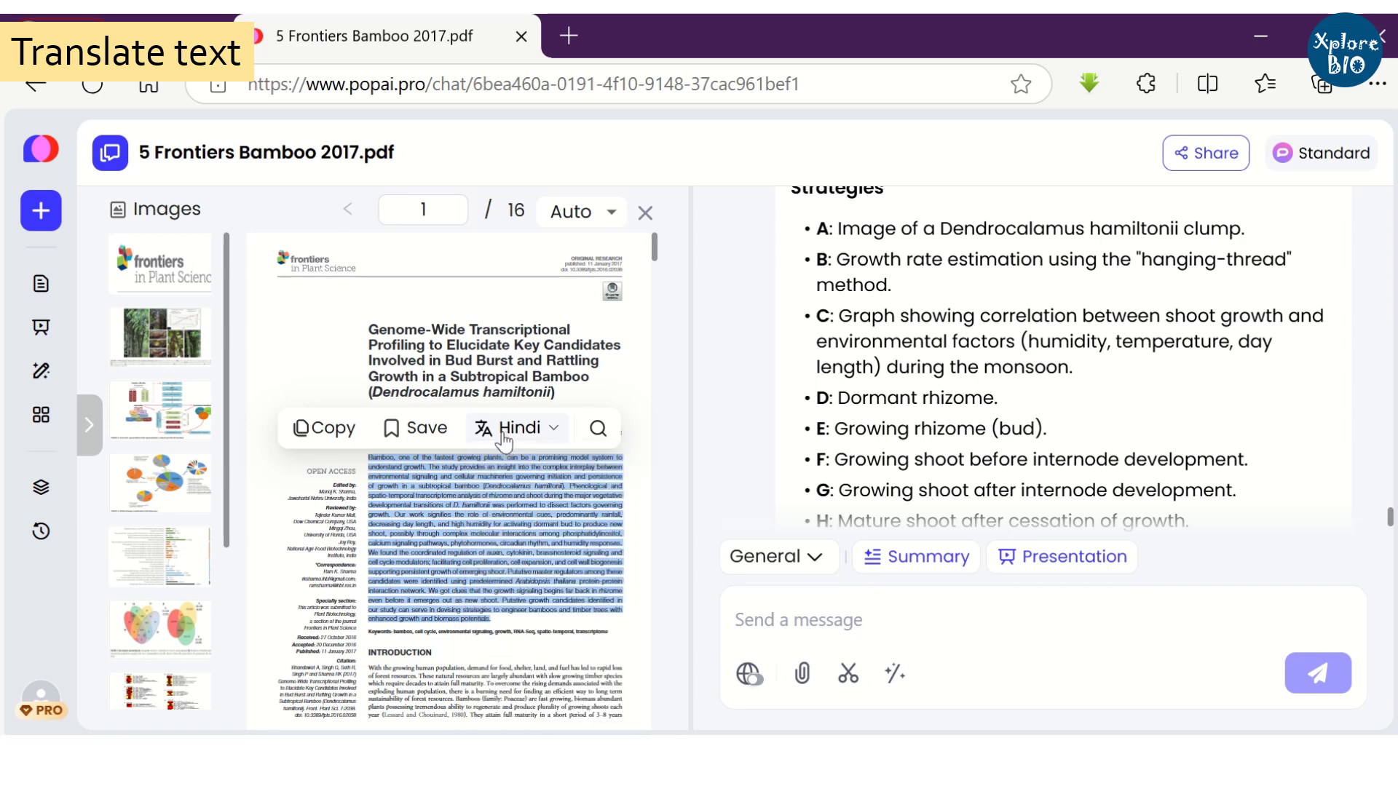
left_click(553, 466)
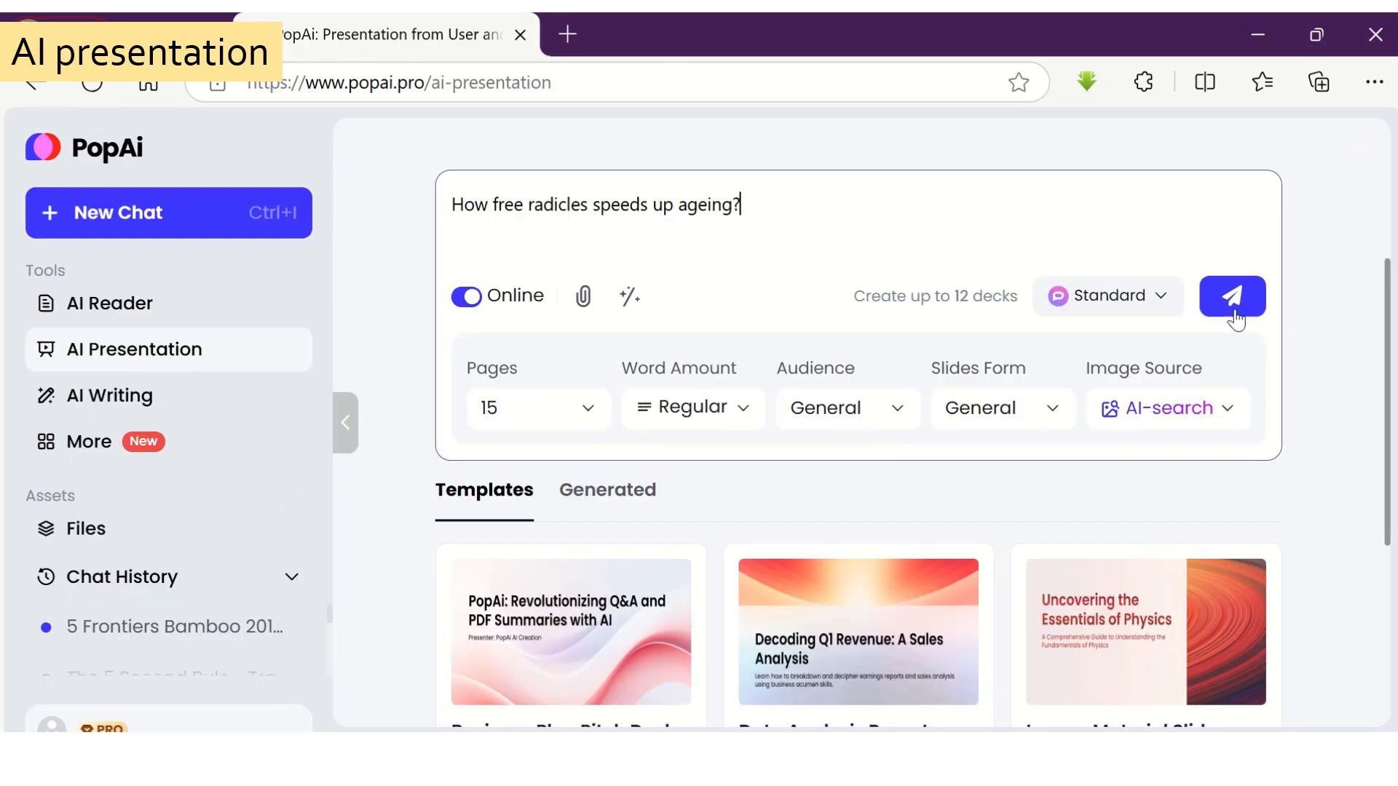
- Generate and review a presentation outline on free radicals and ageing
left_click(1234, 309)
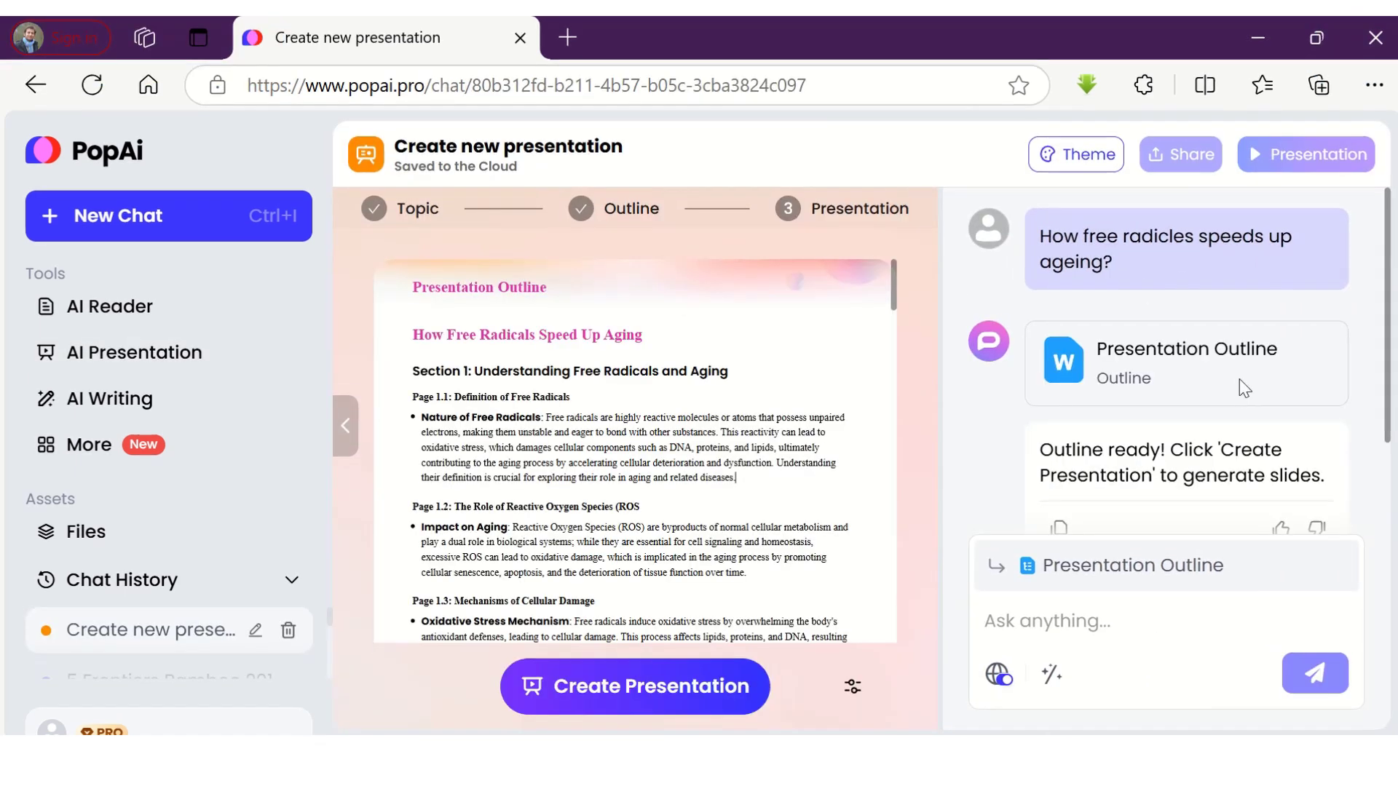
scroll(1148, 386, "down", 2)
scroll(770, 417, "down", 5)
scroll(769, 417, "down", 5)
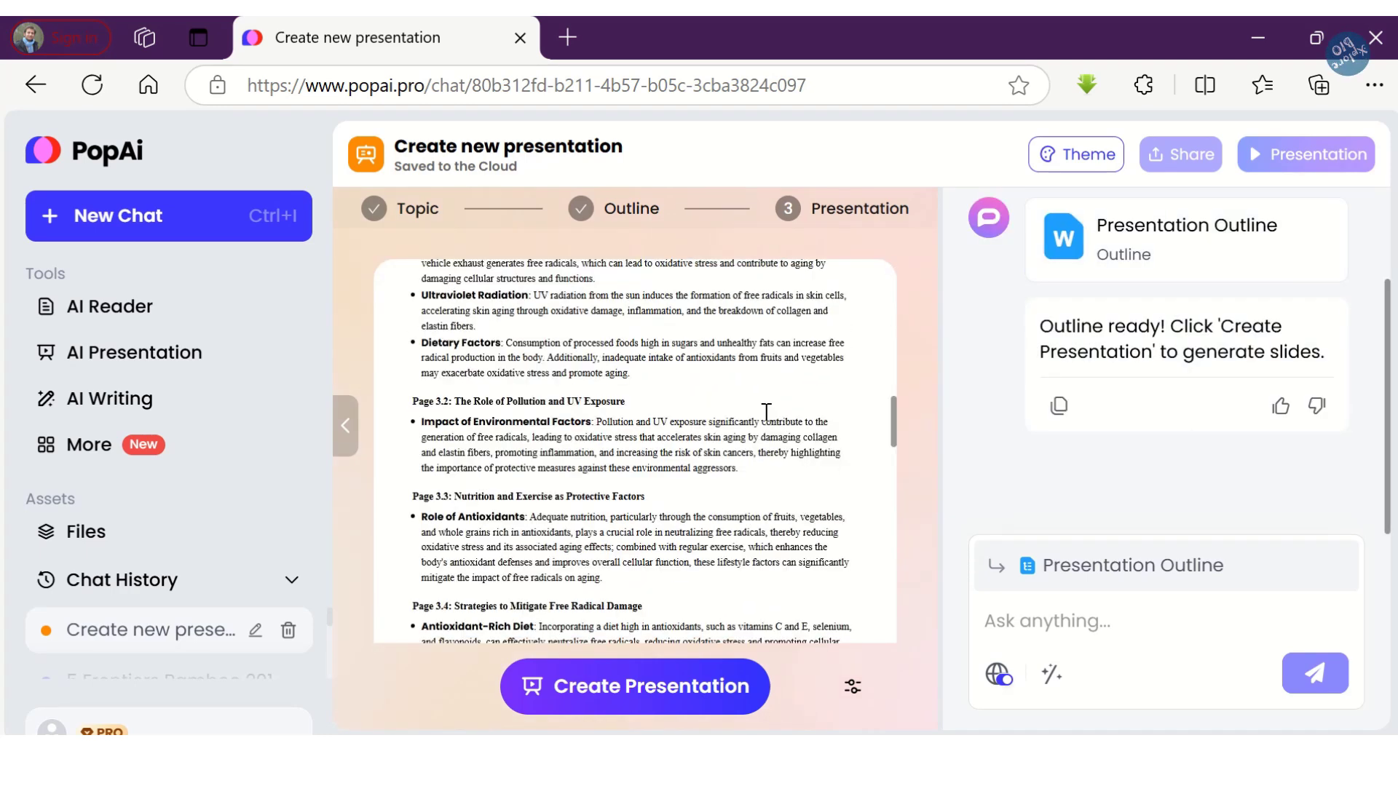
scroll(769, 417, "down", 5)
scroll(768, 415, "down", 5)
scroll(766, 413, "down", 5)
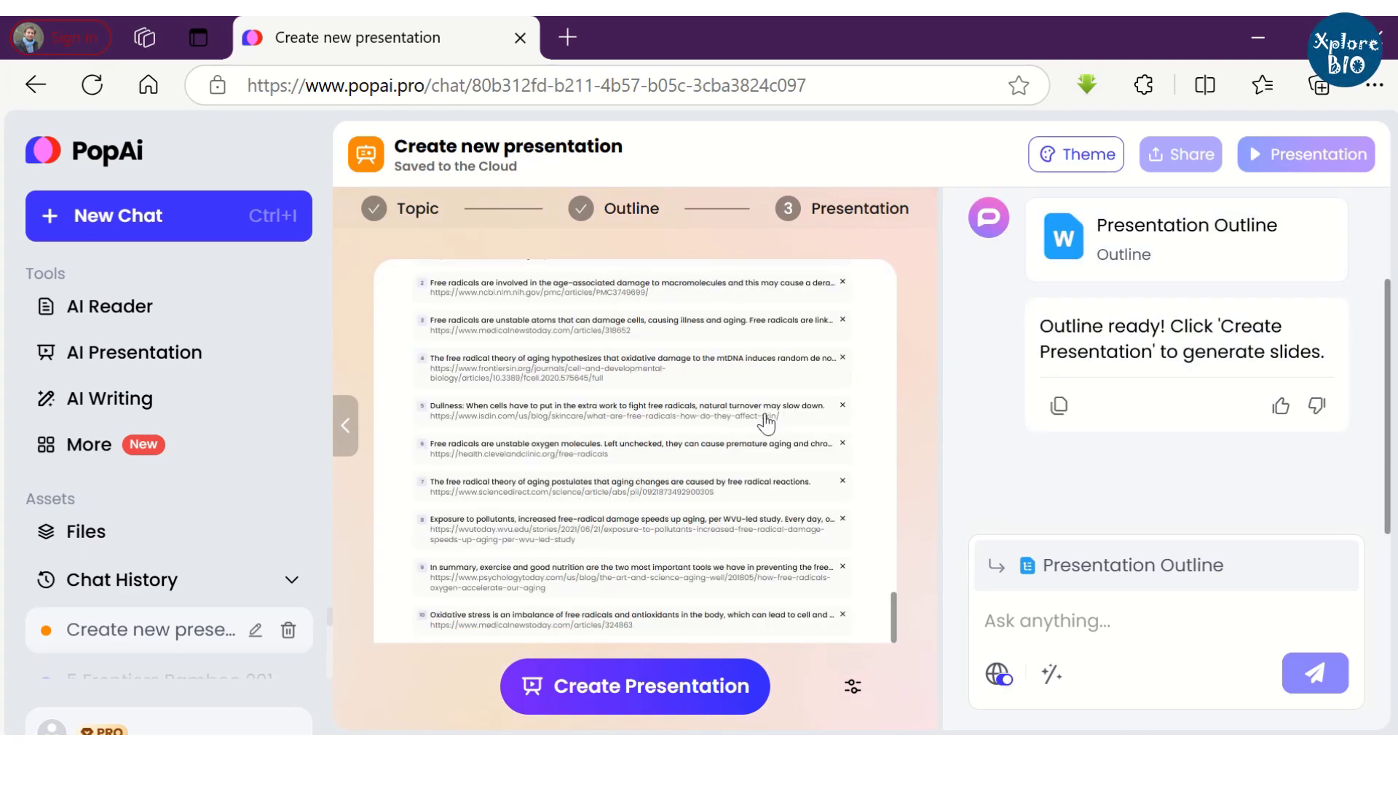
scroll(766, 420, "up", 2)
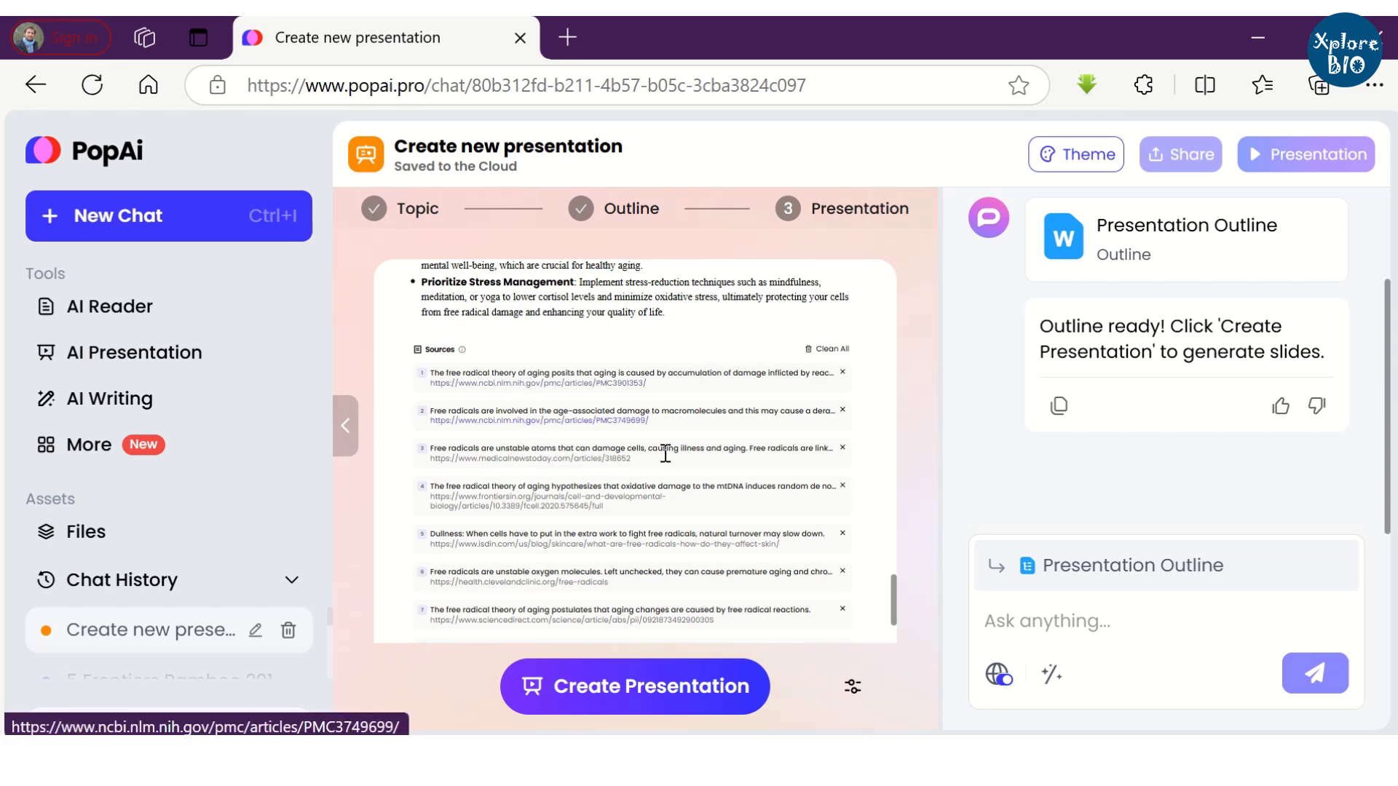
scroll(785, 520, "up", 5)
scroll(779, 422, "up", 5)
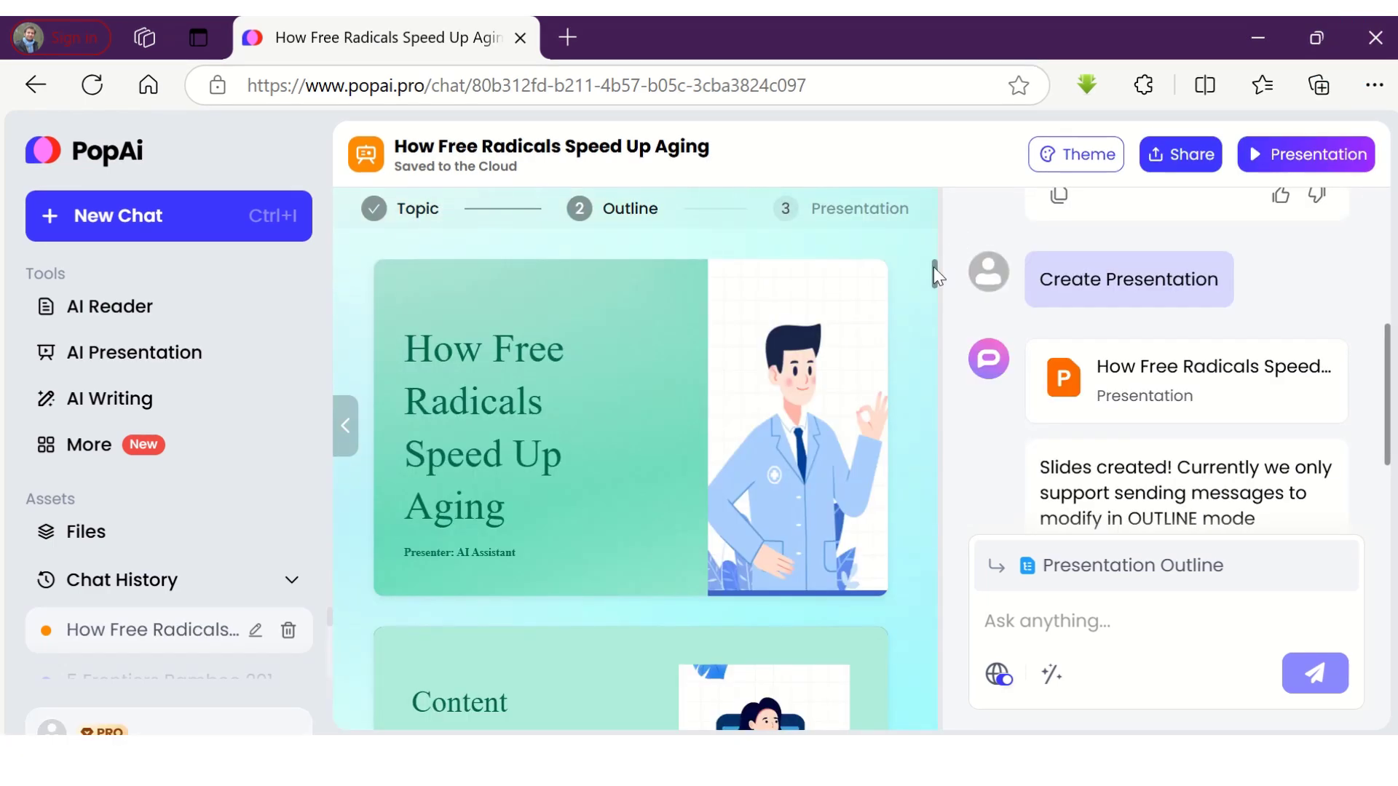
left_click_drag(933, 267, 952, 723)
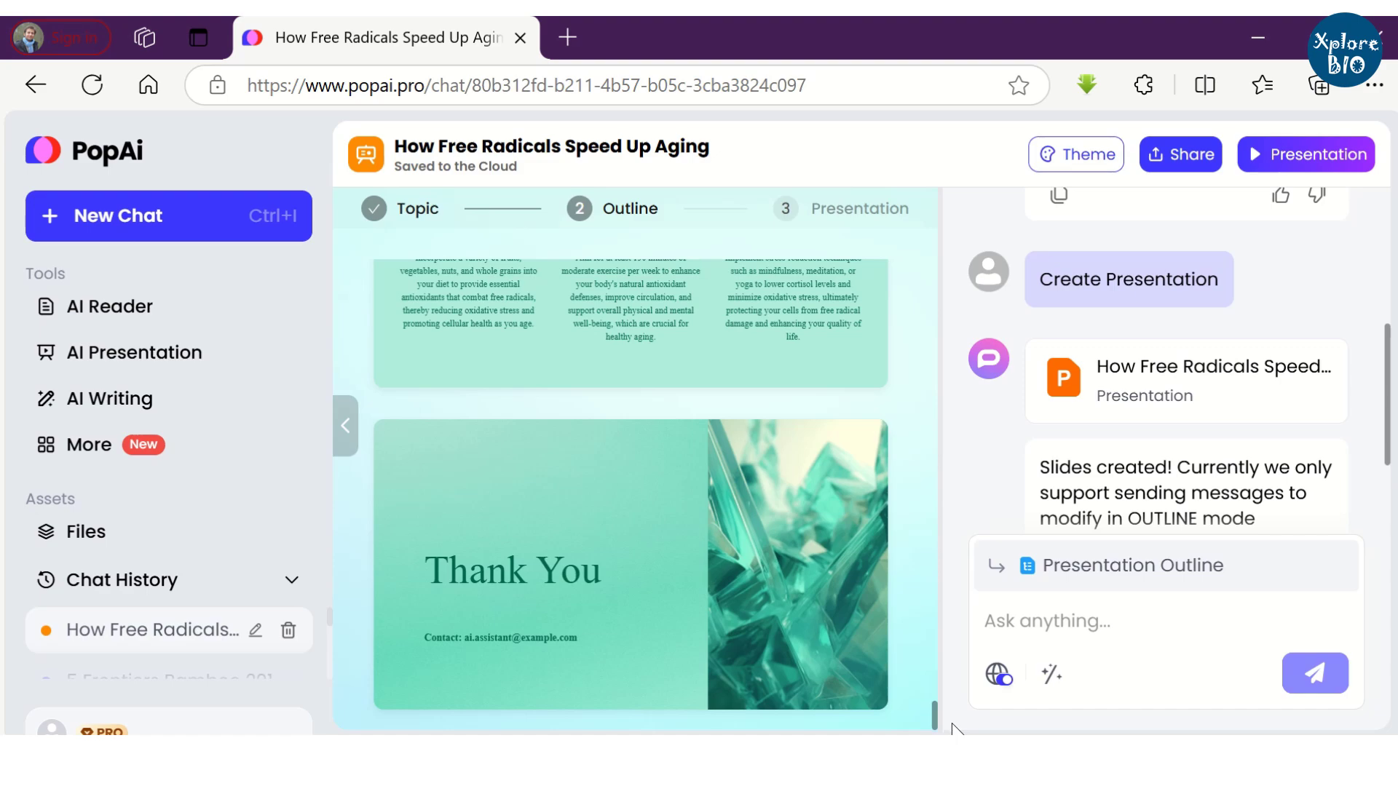
- Preview the 'How Free Radicals Speed Up Aging' slide deck full screen
left_click(1306, 154)
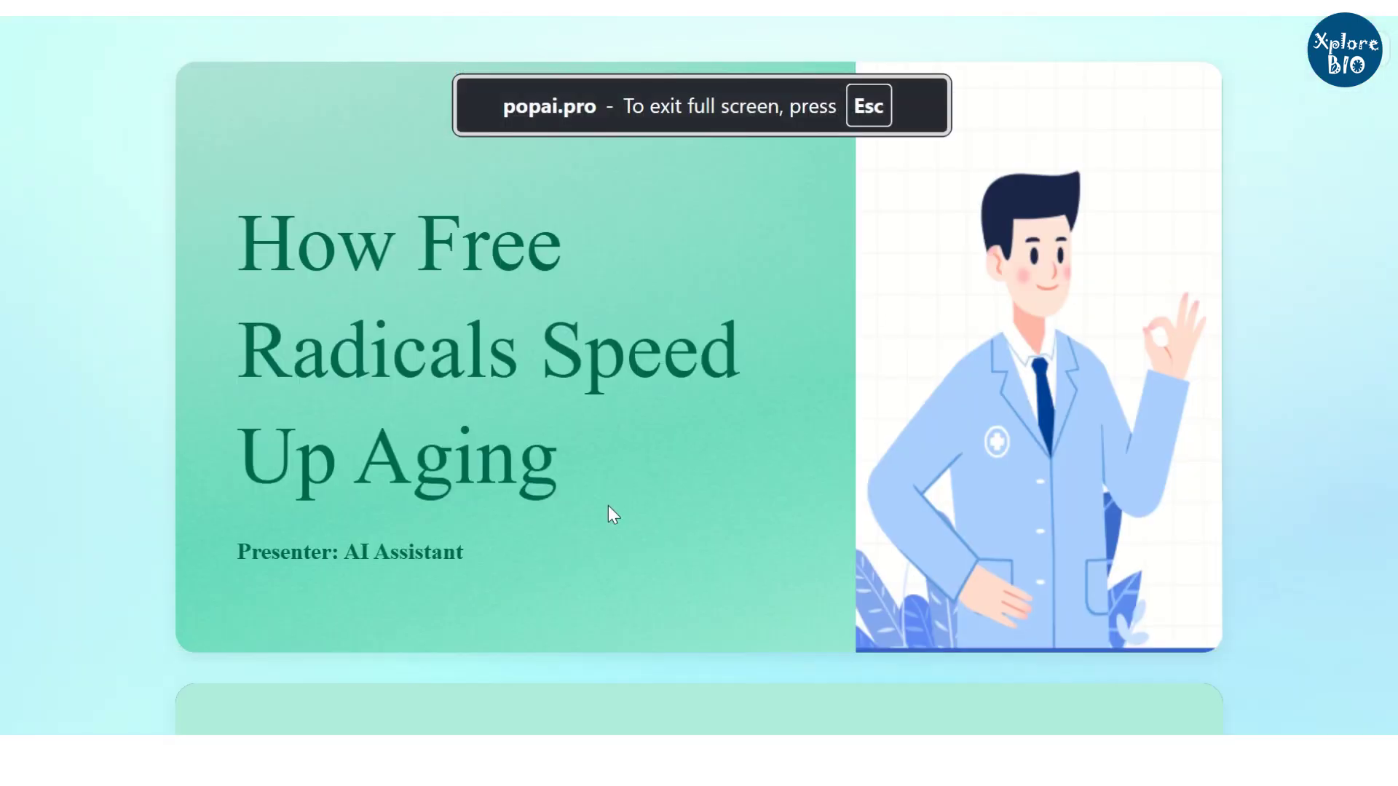
scroll(821, 438, "down", 5)
scroll(820, 435, "down", 9)
scroll(820, 435, "down", 5)
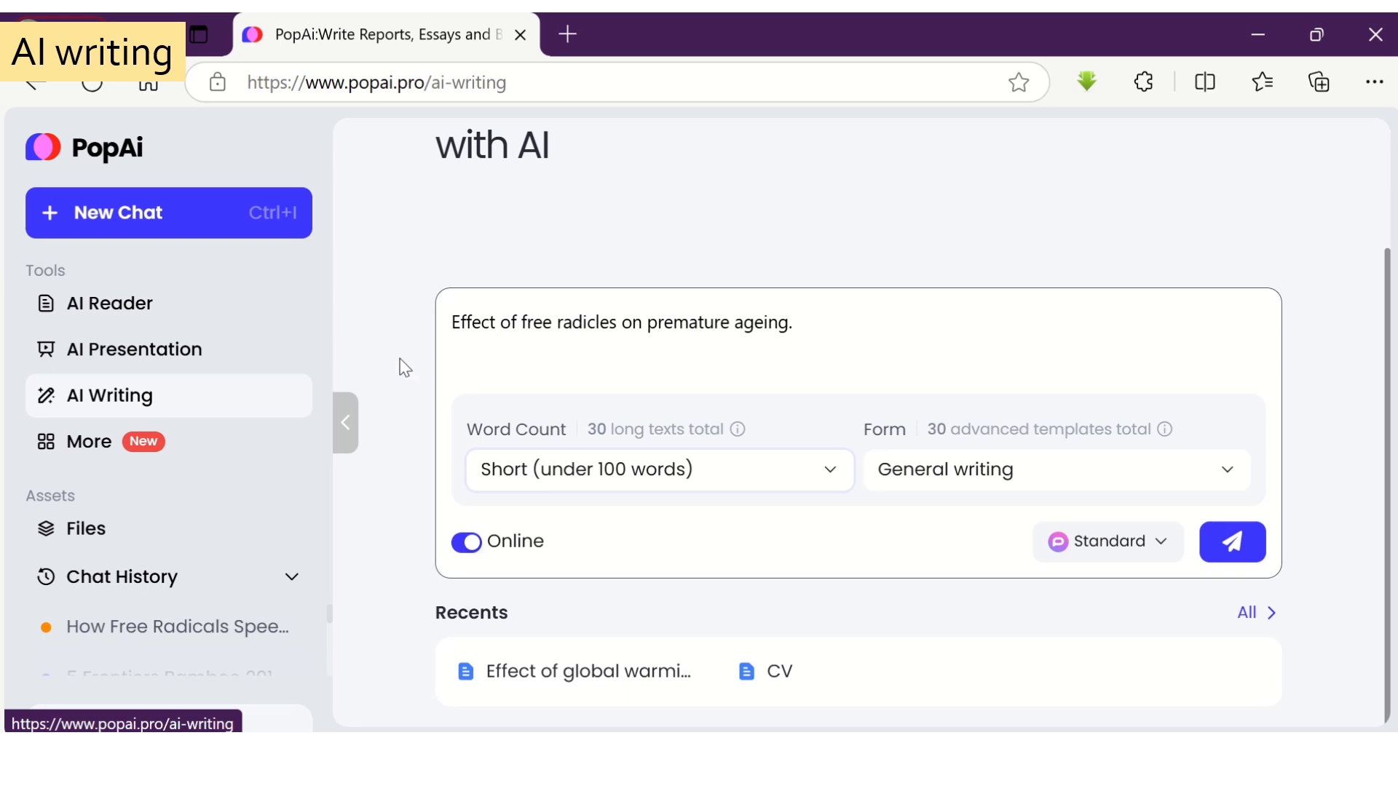
- Generate a Medium-short (101-500 words) General writing essay on free radicals and premature ageing
left_click(586, 480)
left_click(593, 575)
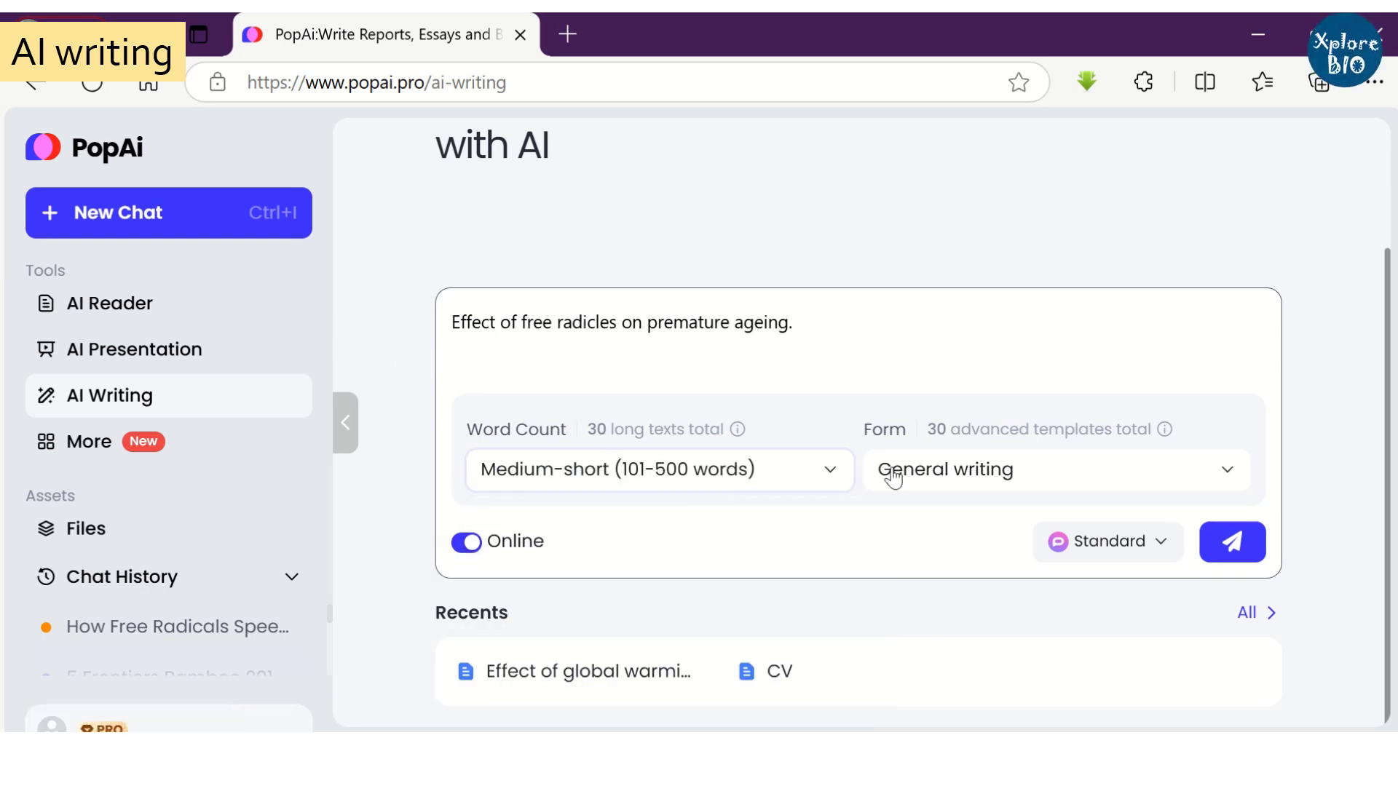
left_click(973, 477)
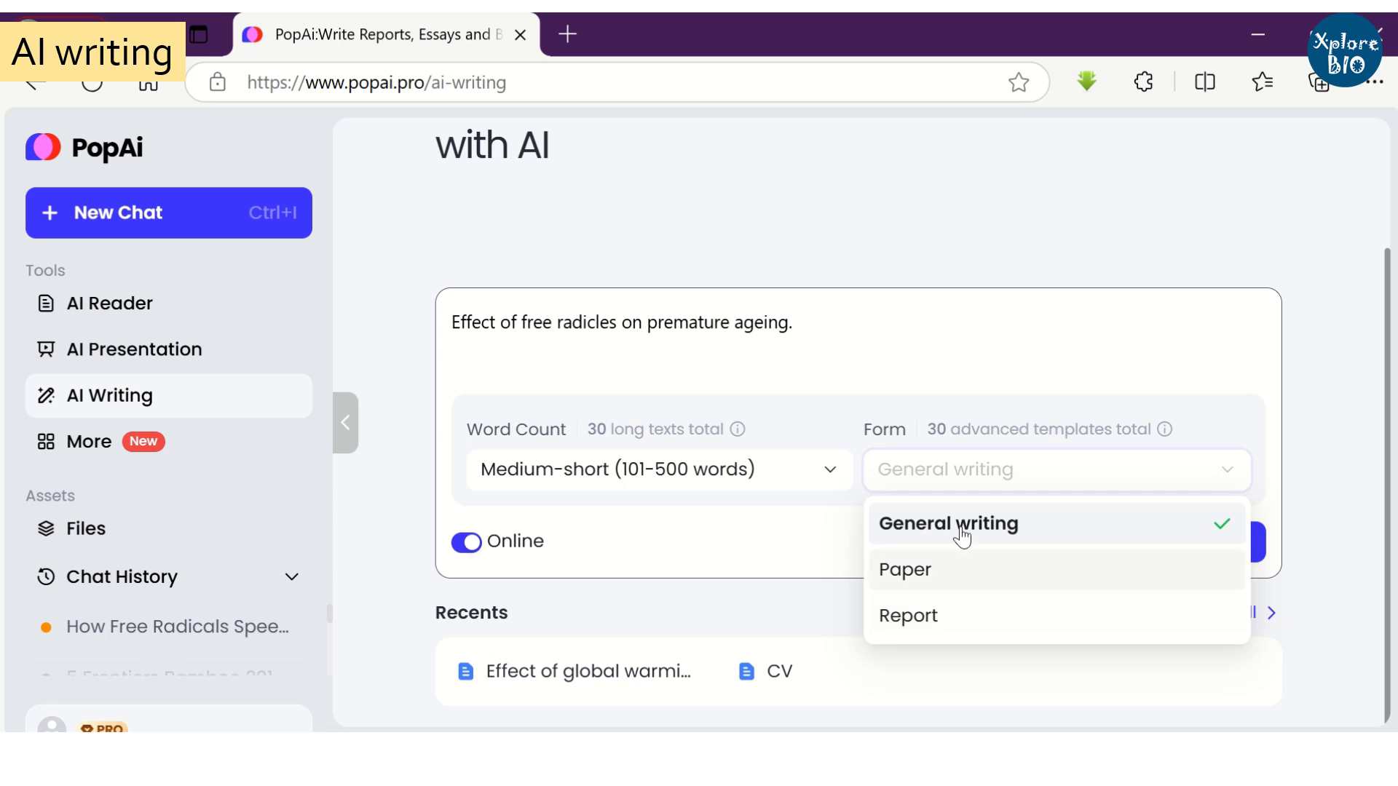
left_click(968, 477)
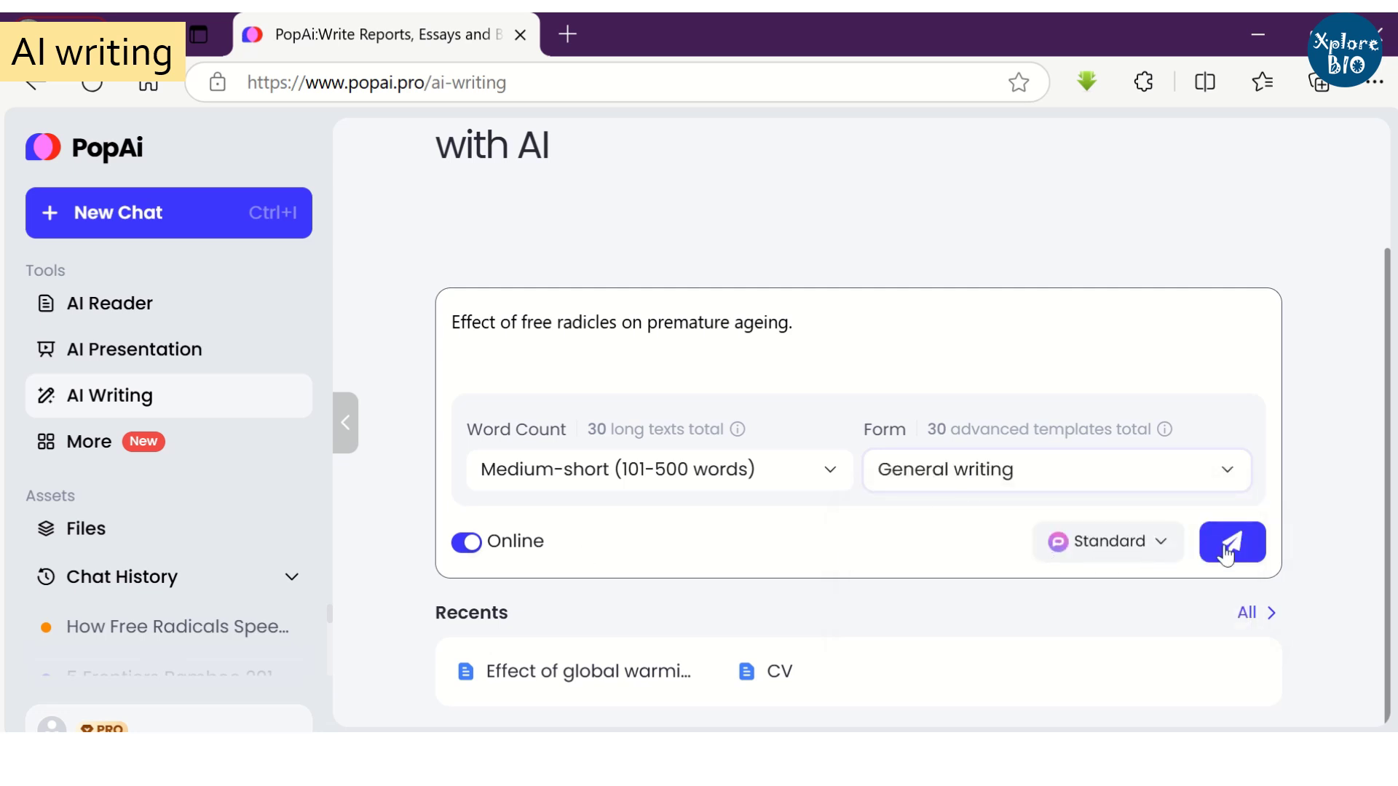
left_click(1227, 552)
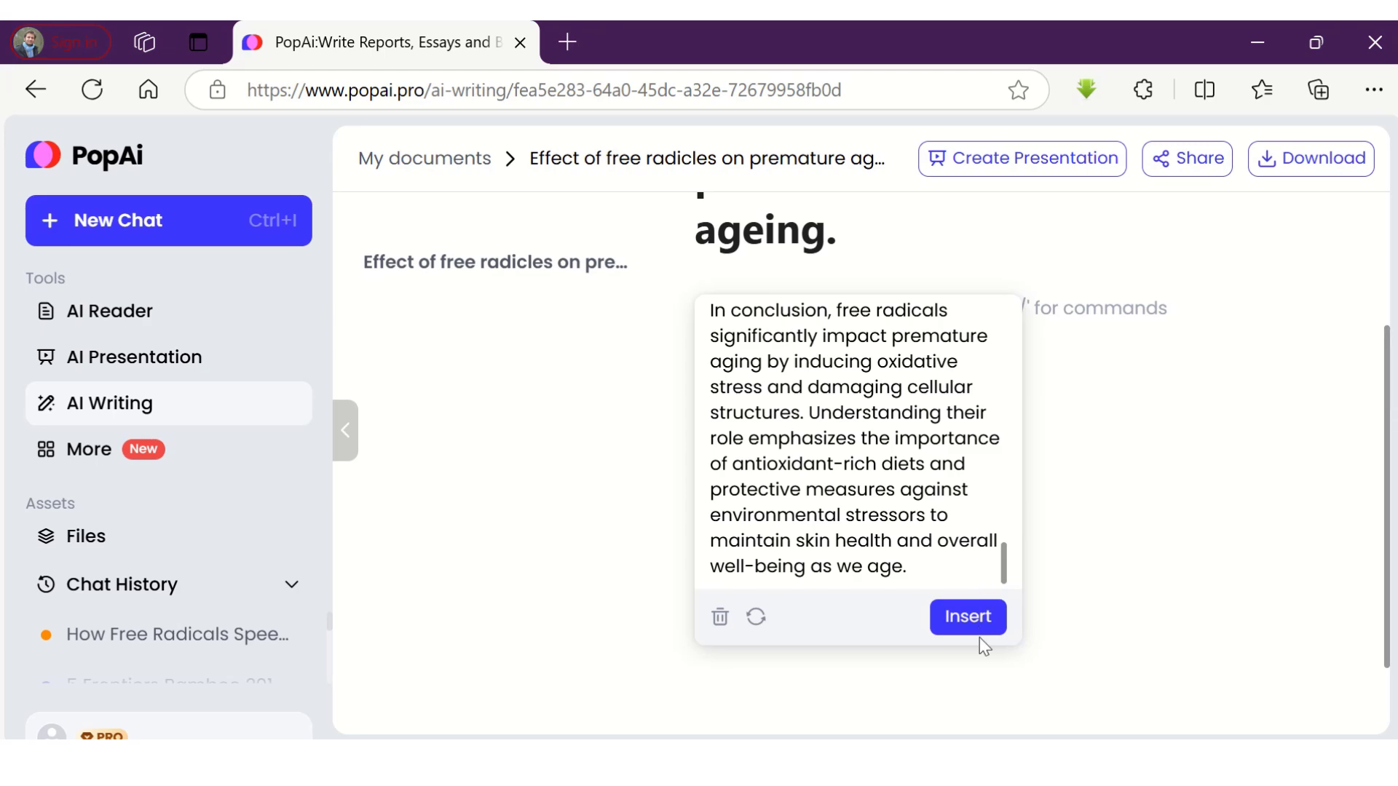
- Insert the generated essay into a new document and review it
left_click(979, 626)
scroll(939, 538, "up", 10)
scroll(938, 537, "up", 10)
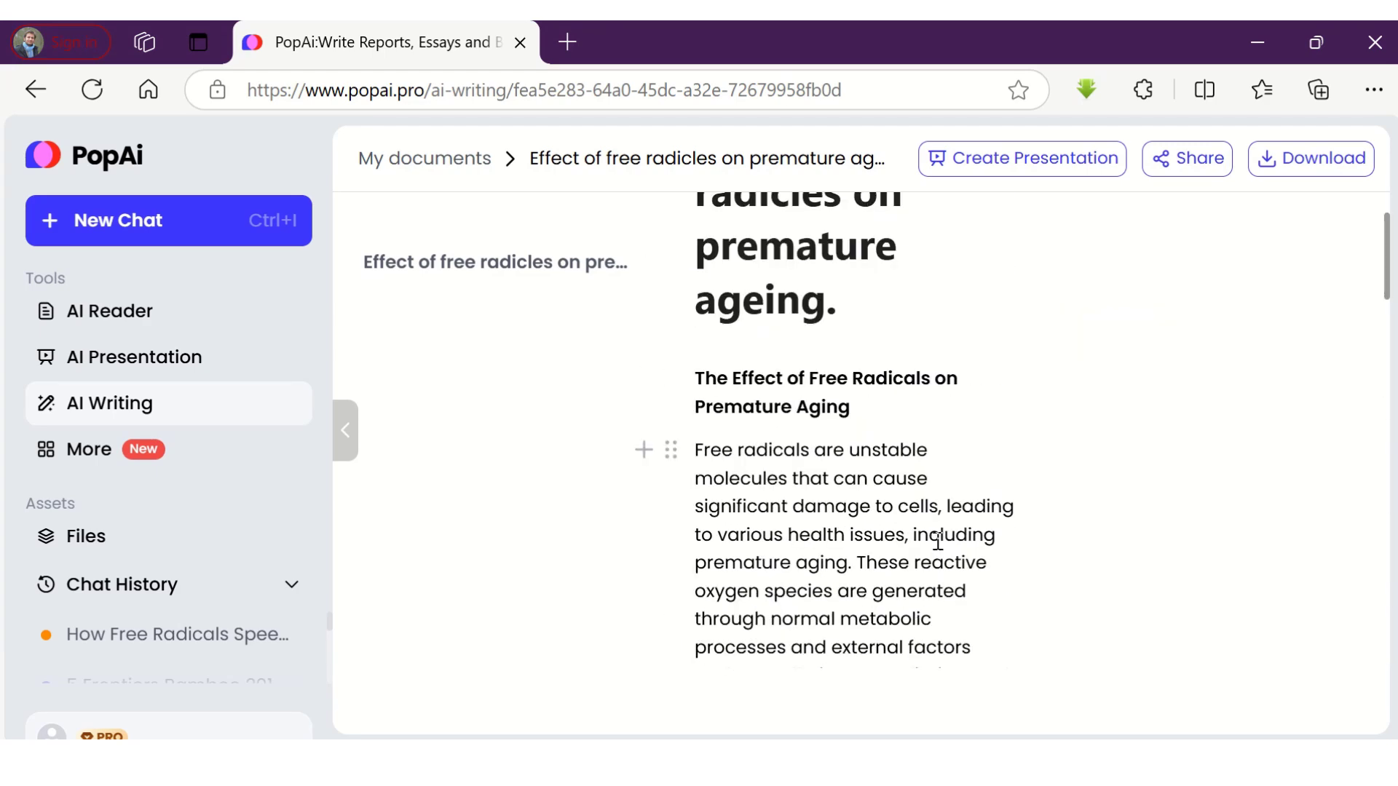
scroll(878, 406, "down", 5)
scroll(884, 411, "down", 5)
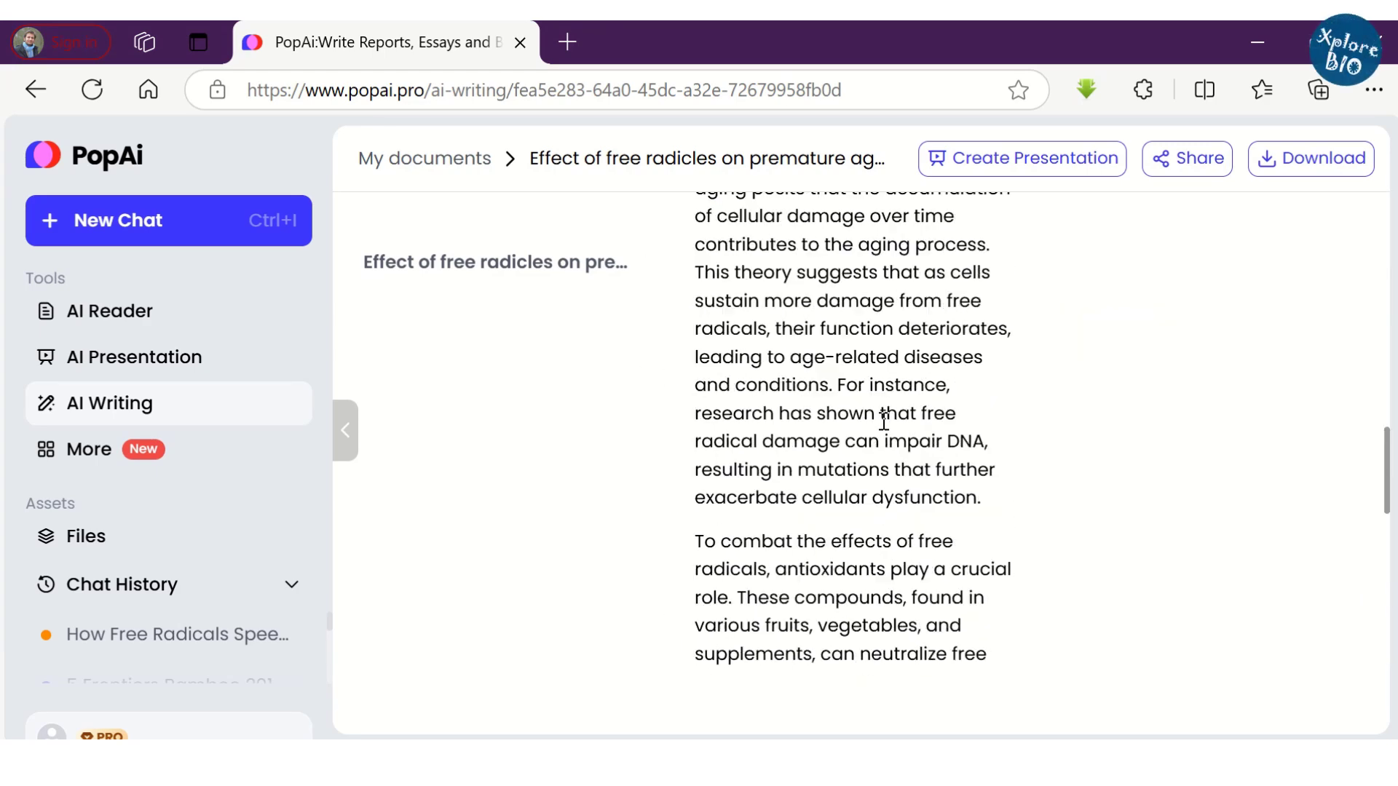
scroll(883, 415, "down", 5)
scroll(883, 421, "down", 1)
scroll(890, 510, "down", 3)
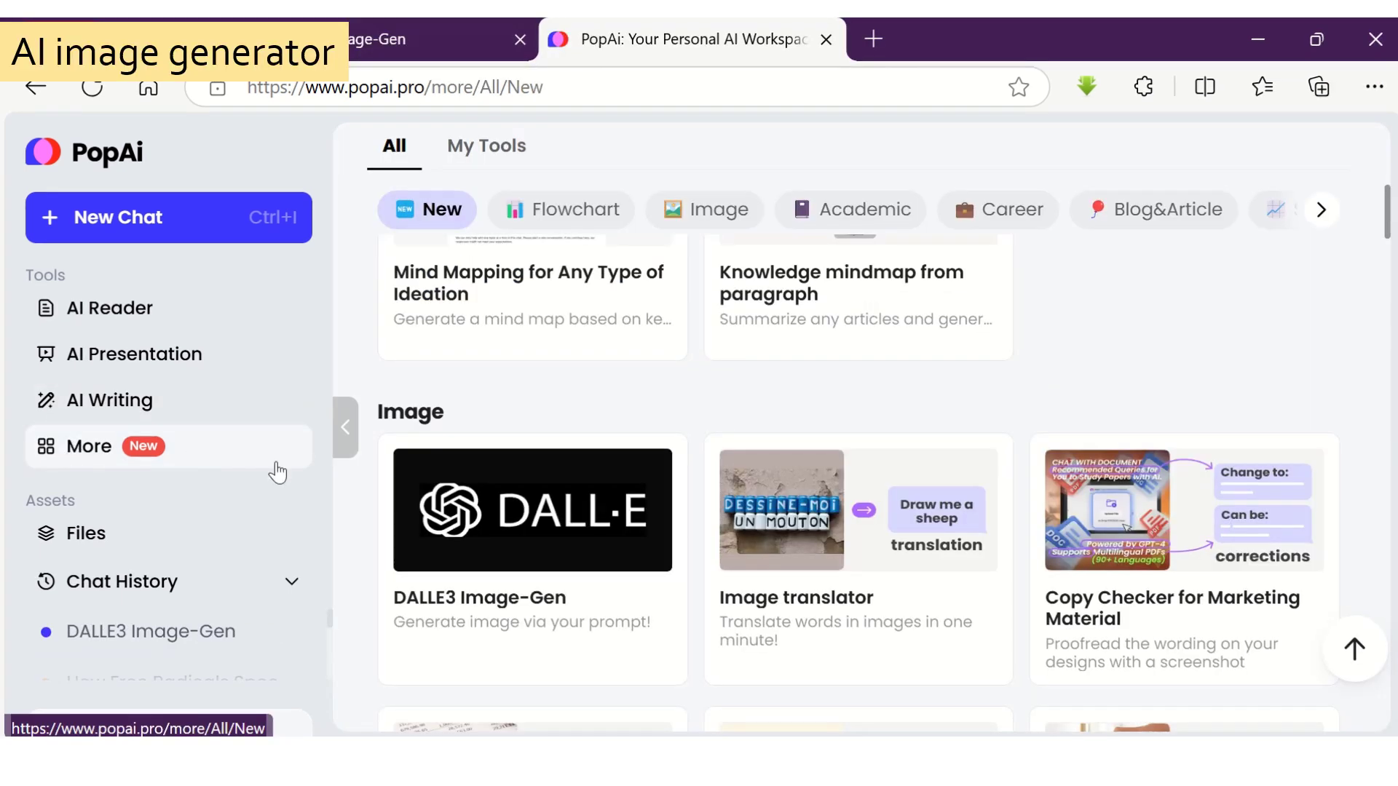
- Generate a DALLE3 image from the prompt 'An image of kid performing biological experiment'
left_click(647, 566)
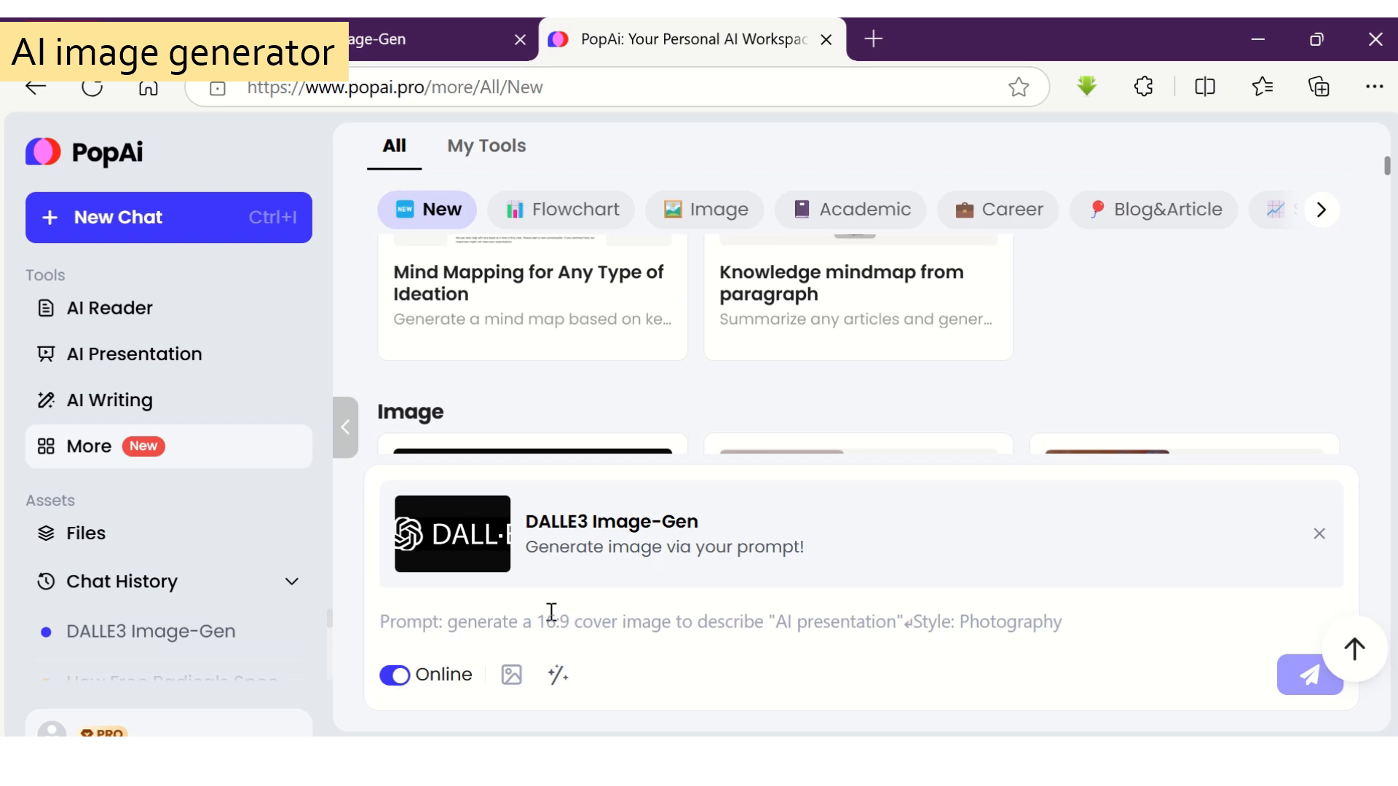
left_click(551, 612)
type("An image of kid performing biological experiment")
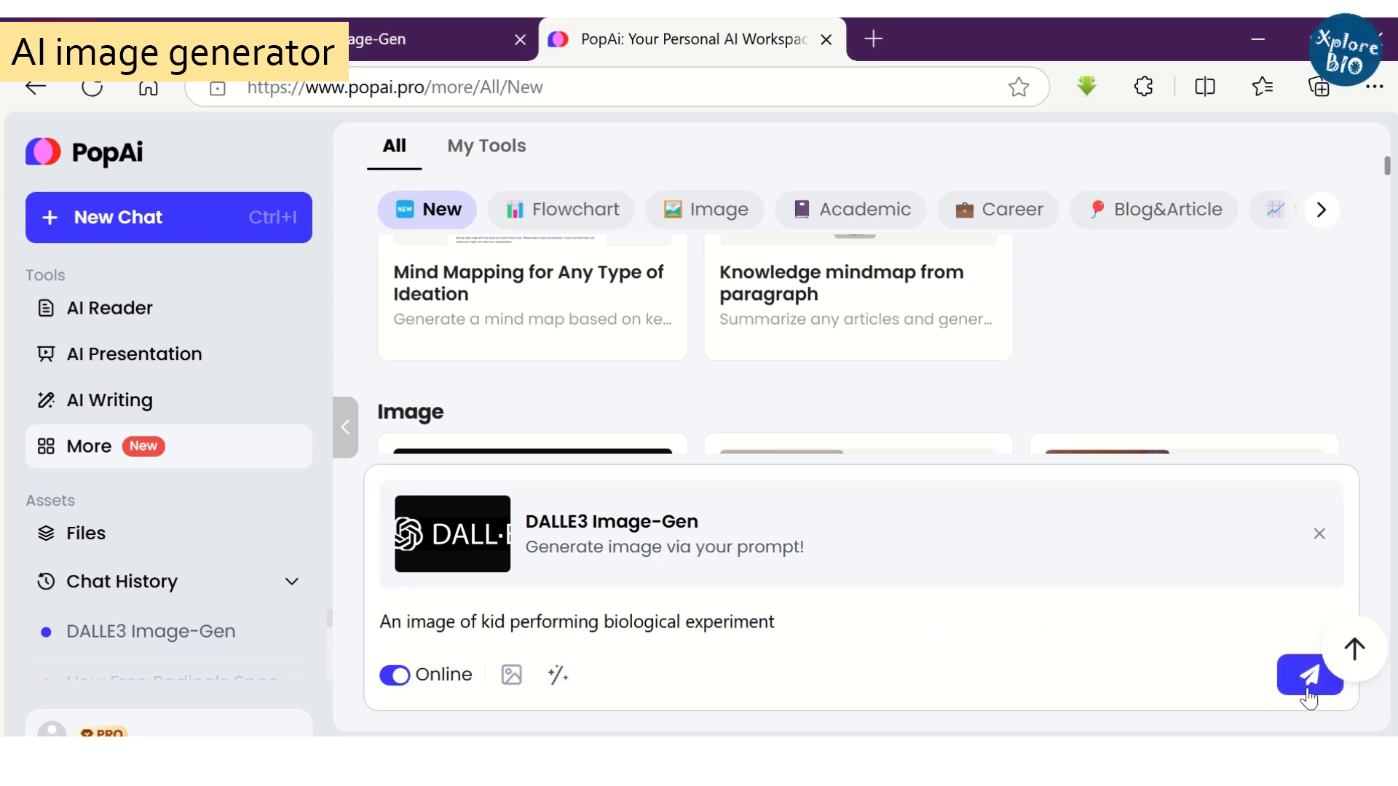
left_click(1308, 688)
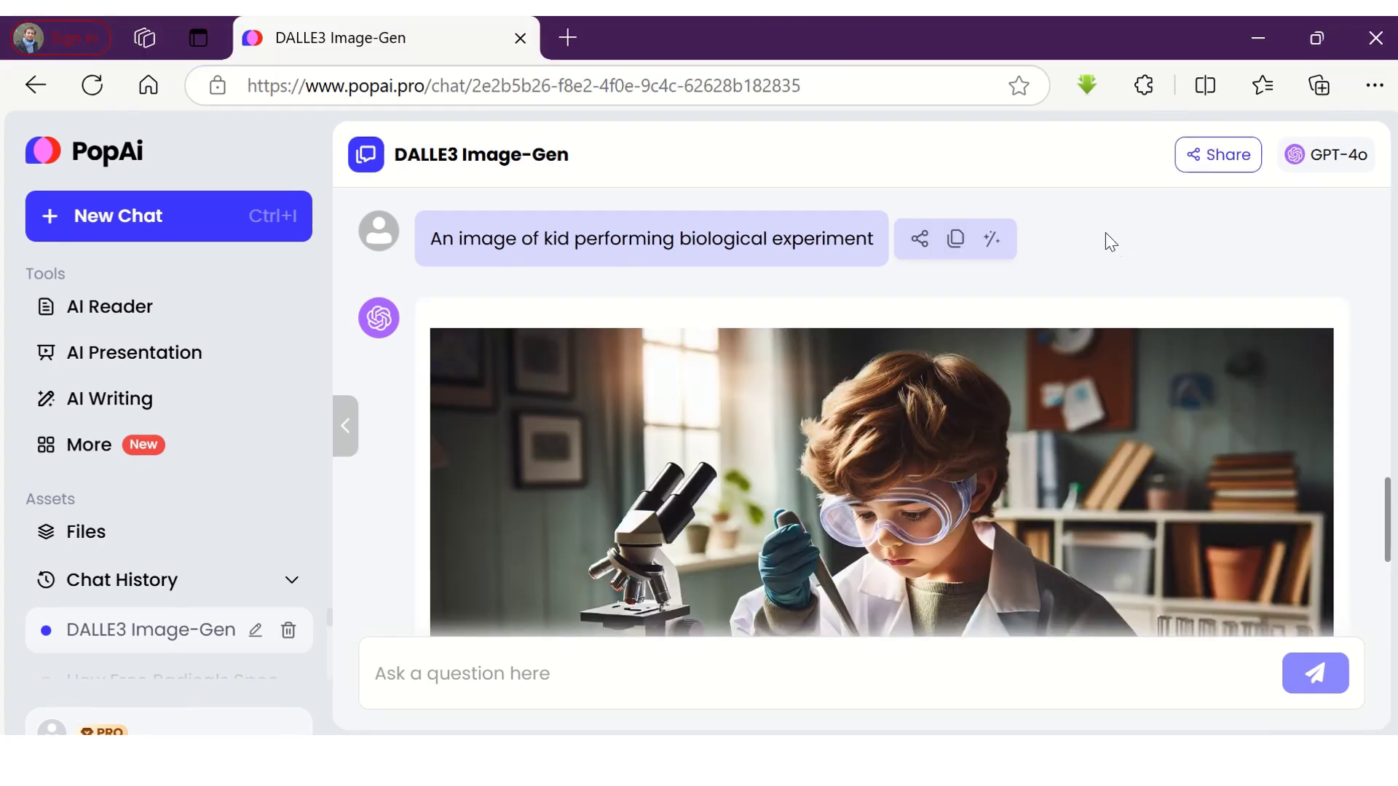
scroll(1107, 247, "down", 2)
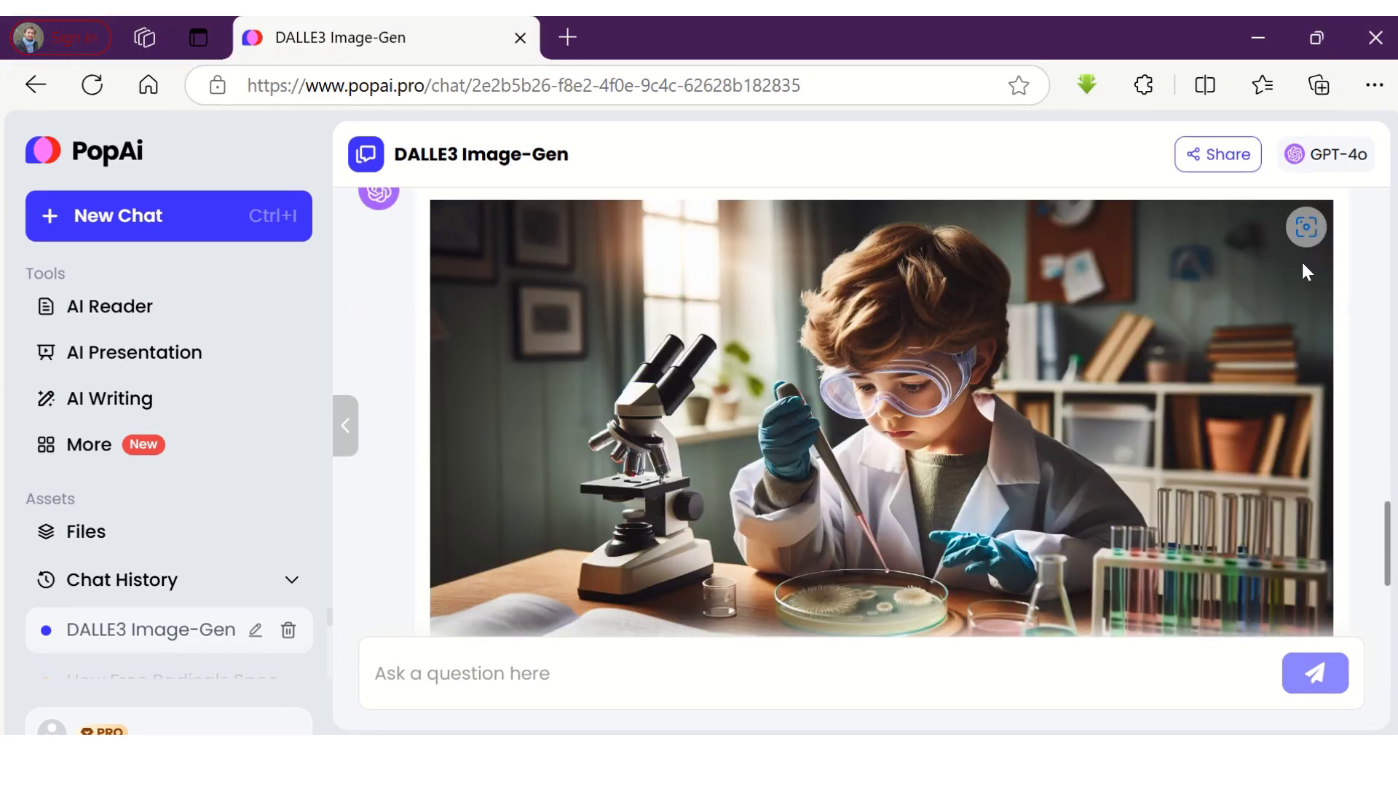
scroll(999, 417, "down", 2)
scroll(998, 418, "up", 5)
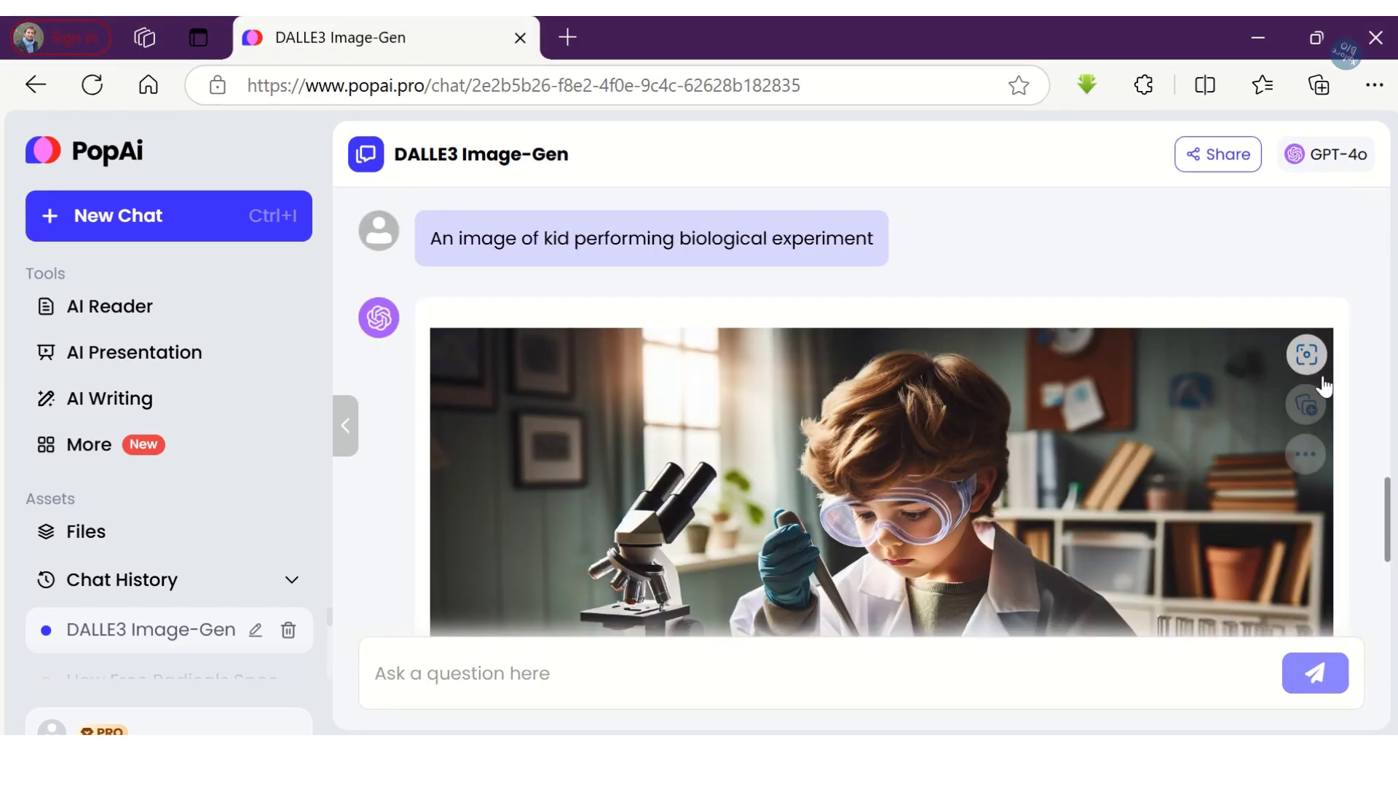
- Open the generated image in the editor and bring up its save options
left_click(1304, 454)
left_click(932, 457)
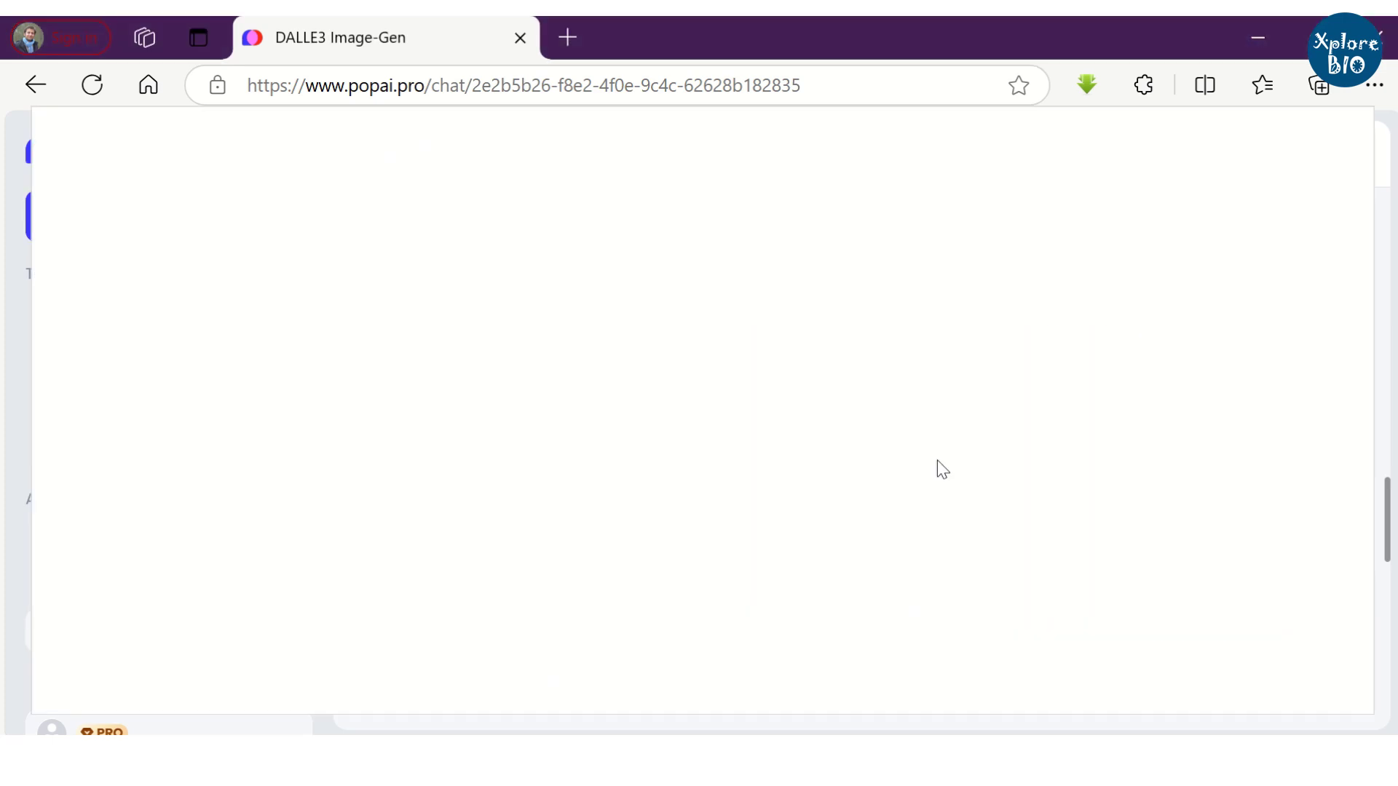
left_click(129, 136)
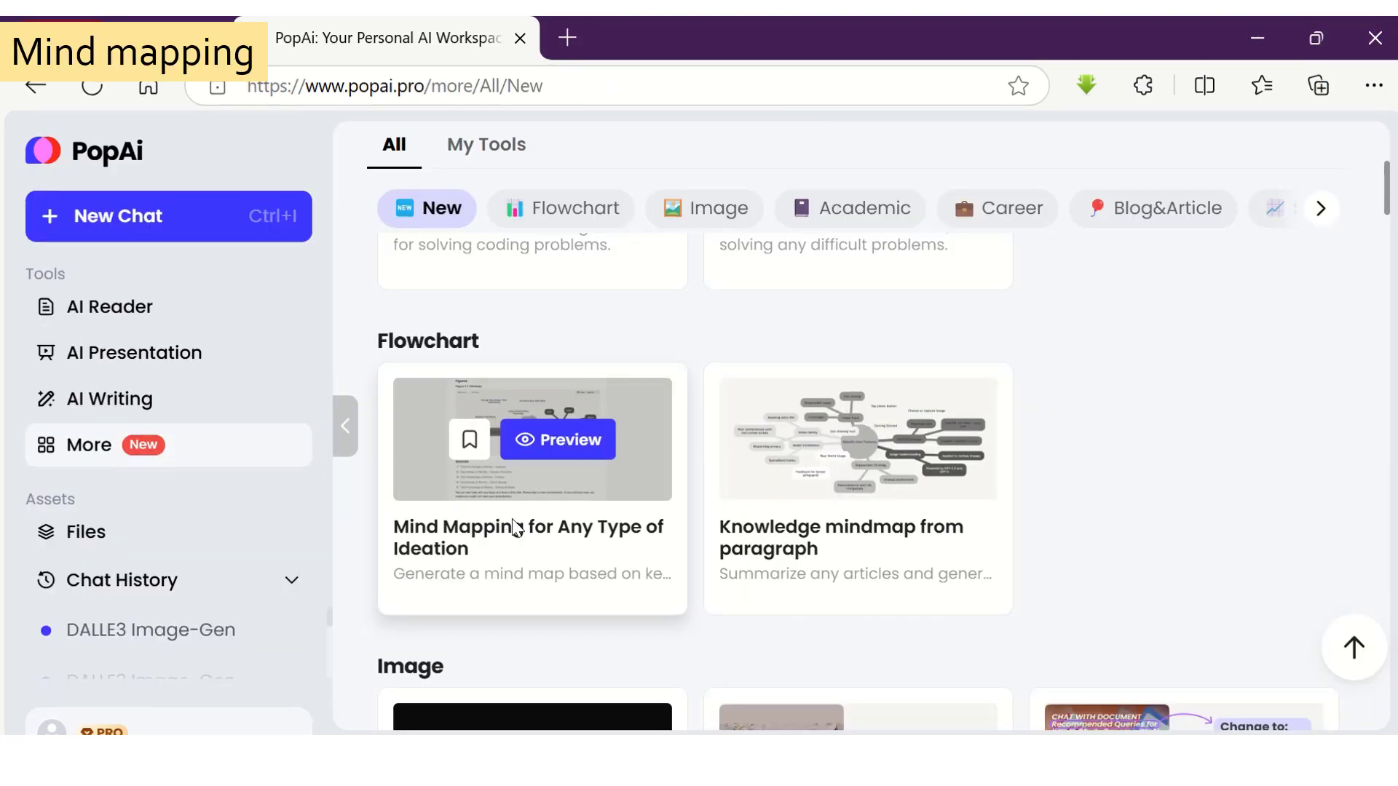
- Generate a Mind Mapping map on thesis writing and scroll through the result
left_click(515, 526)
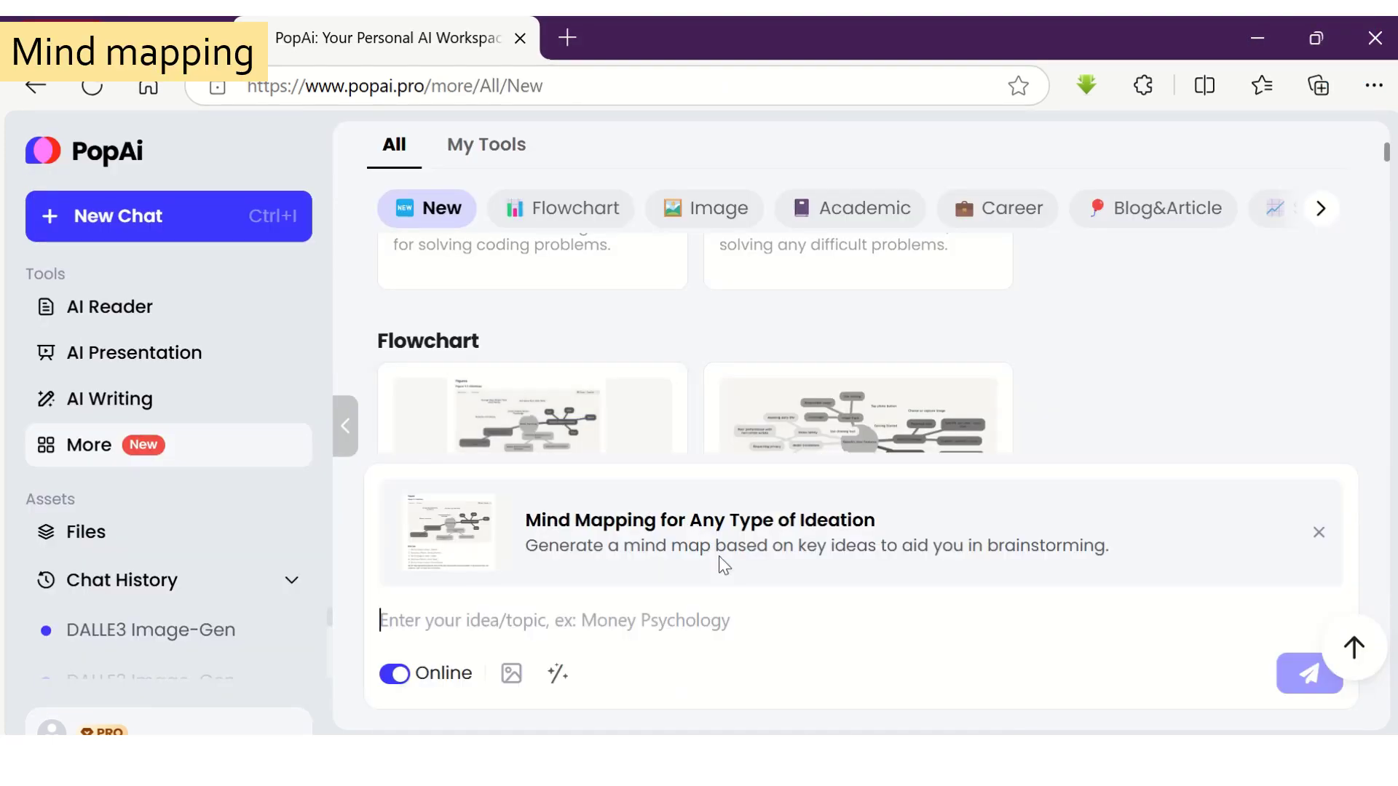
type("Thesis wr")
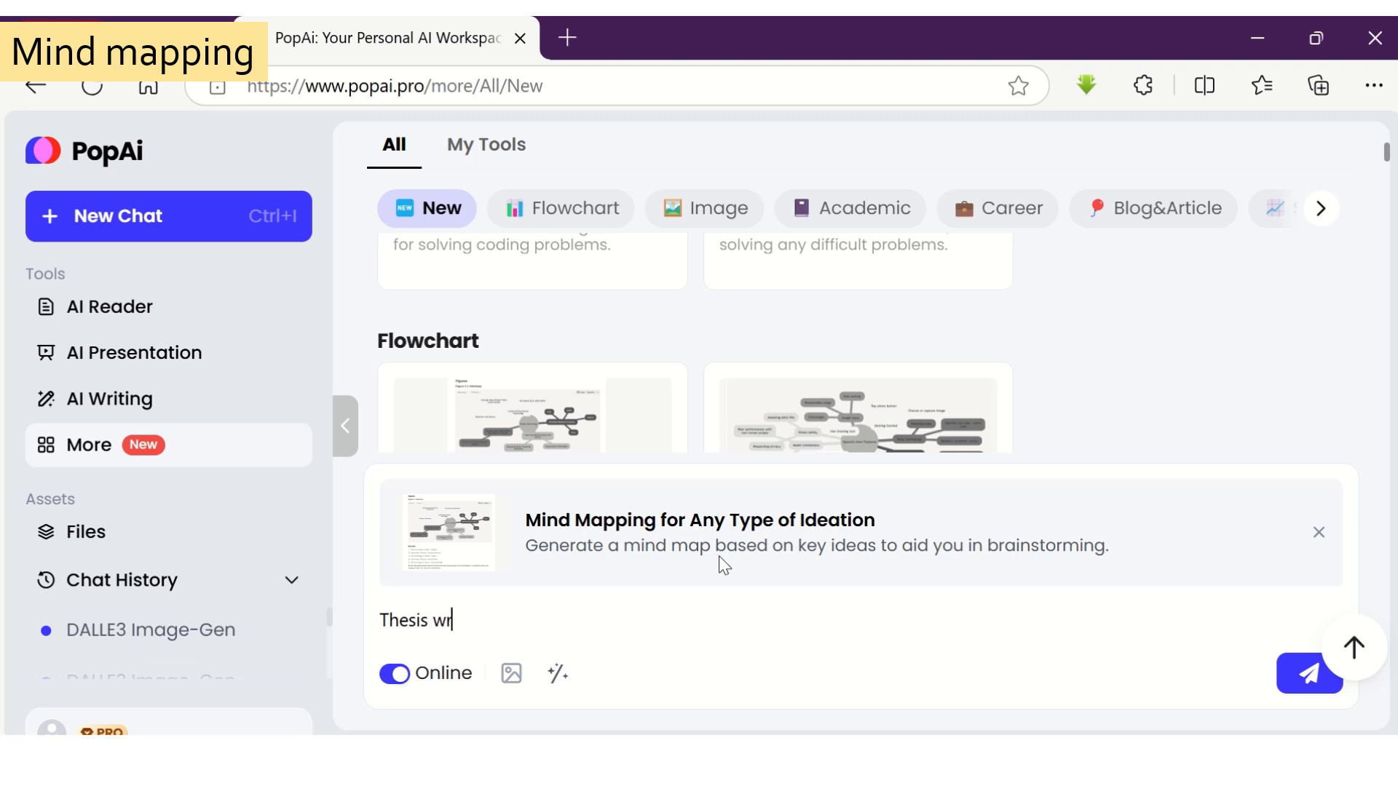
type("ng")
key("Return")
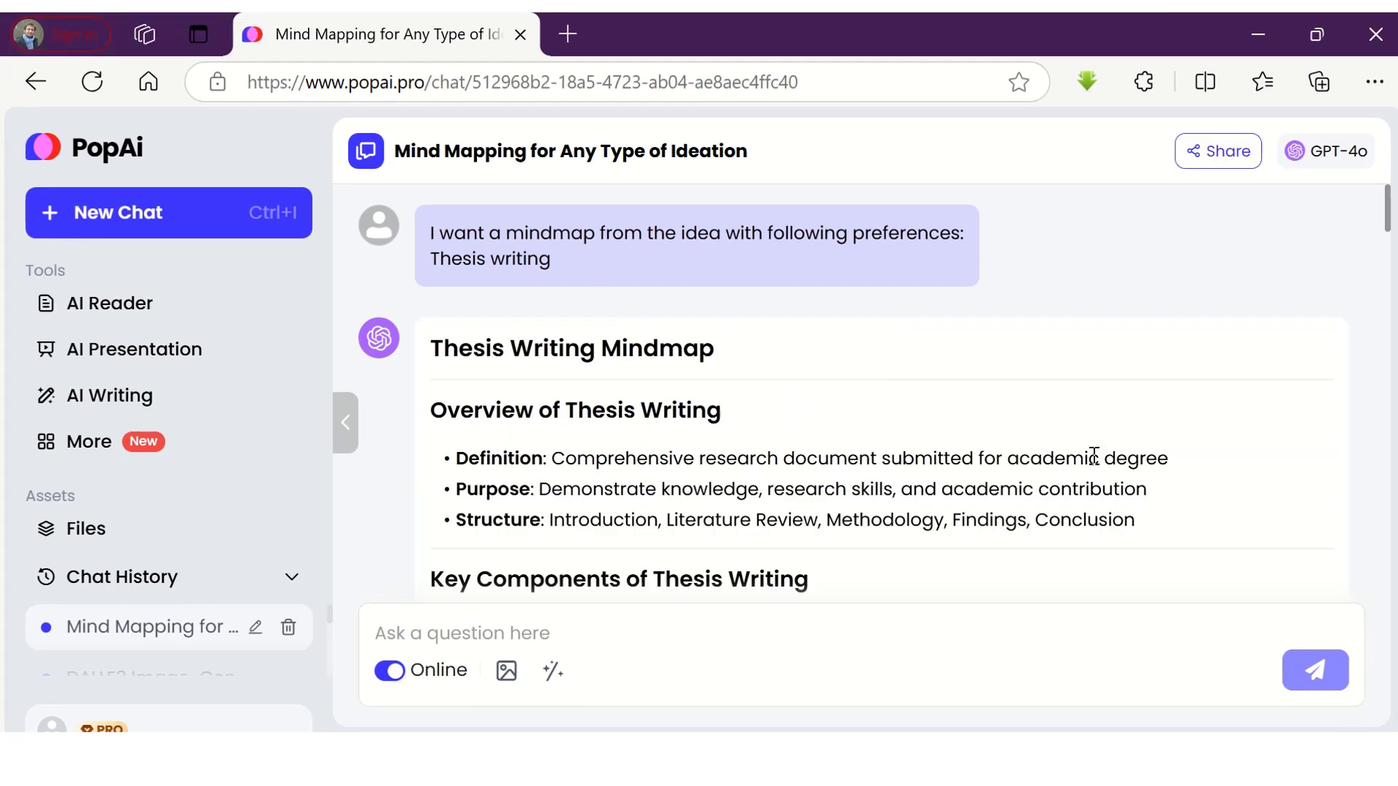
scroll(1093, 456, "down", 10)
scroll(1093, 456, "down", 5)
scroll(1095, 462, "down", 5)
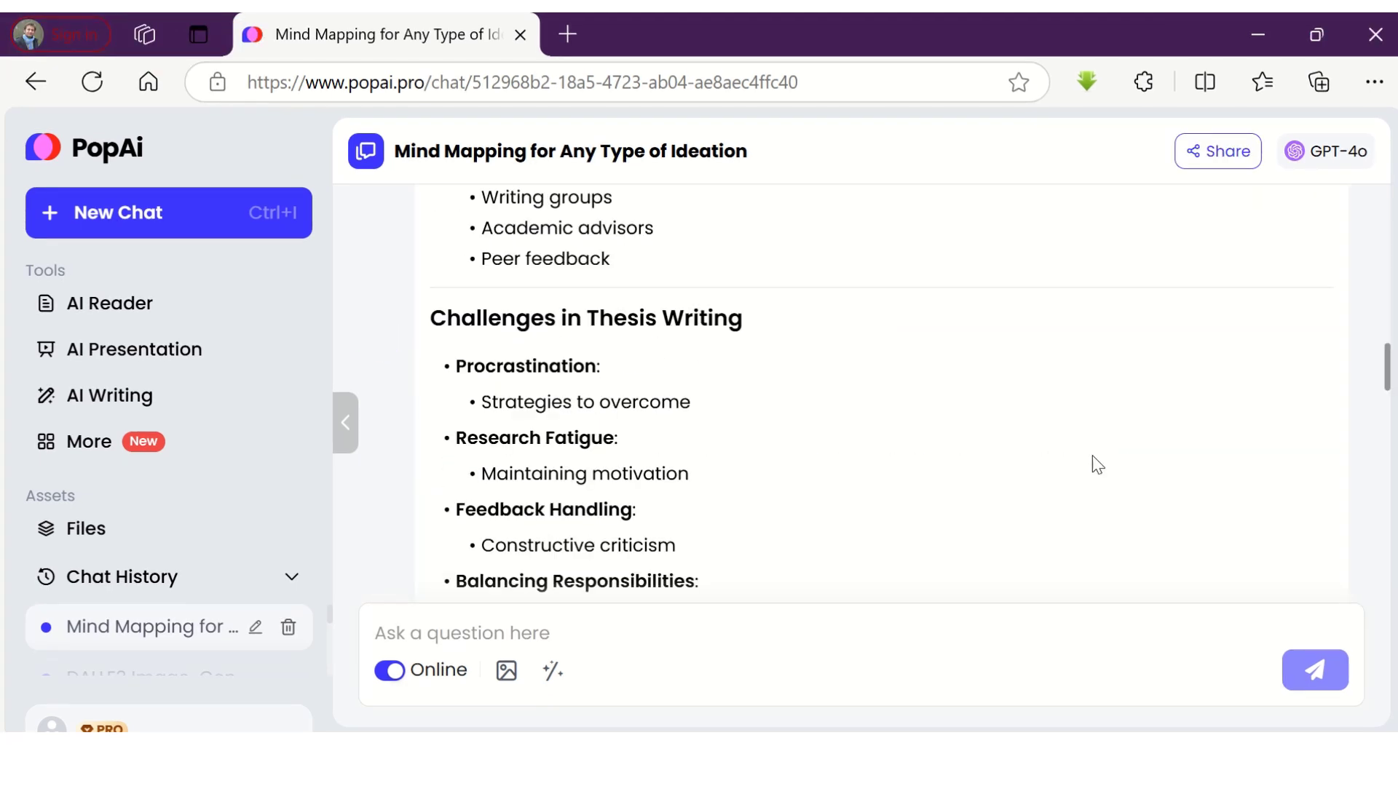
scroll(1095, 464, "down", 5)
scroll(1095, 464, "down", 5)
scroll(1095, 463, "down", 5)
scroll(1092, 462, "down", 5)
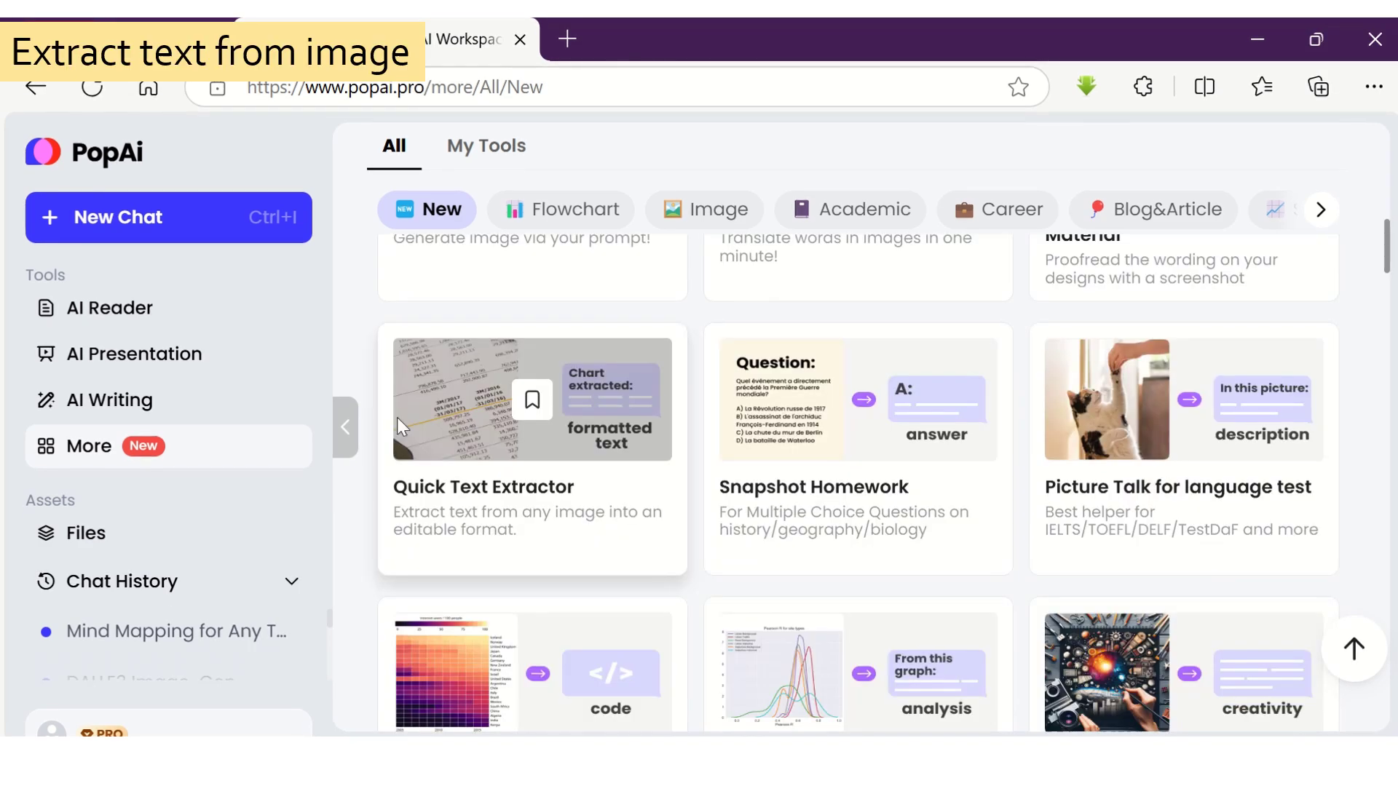
- Extract text from download.jpeg with Quick Text Extractor and request a Hindi translation
left_click(398, 422)
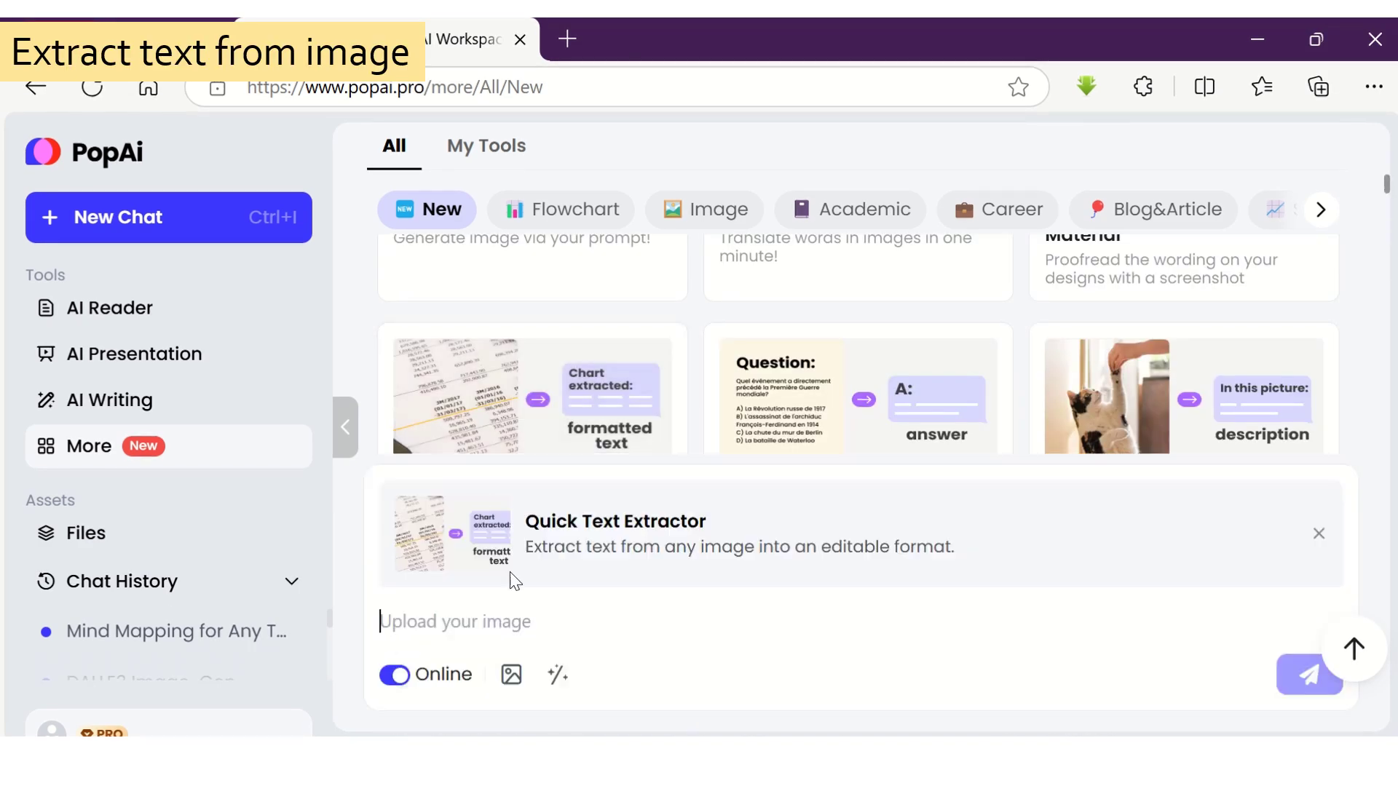
left_click(508, 675)
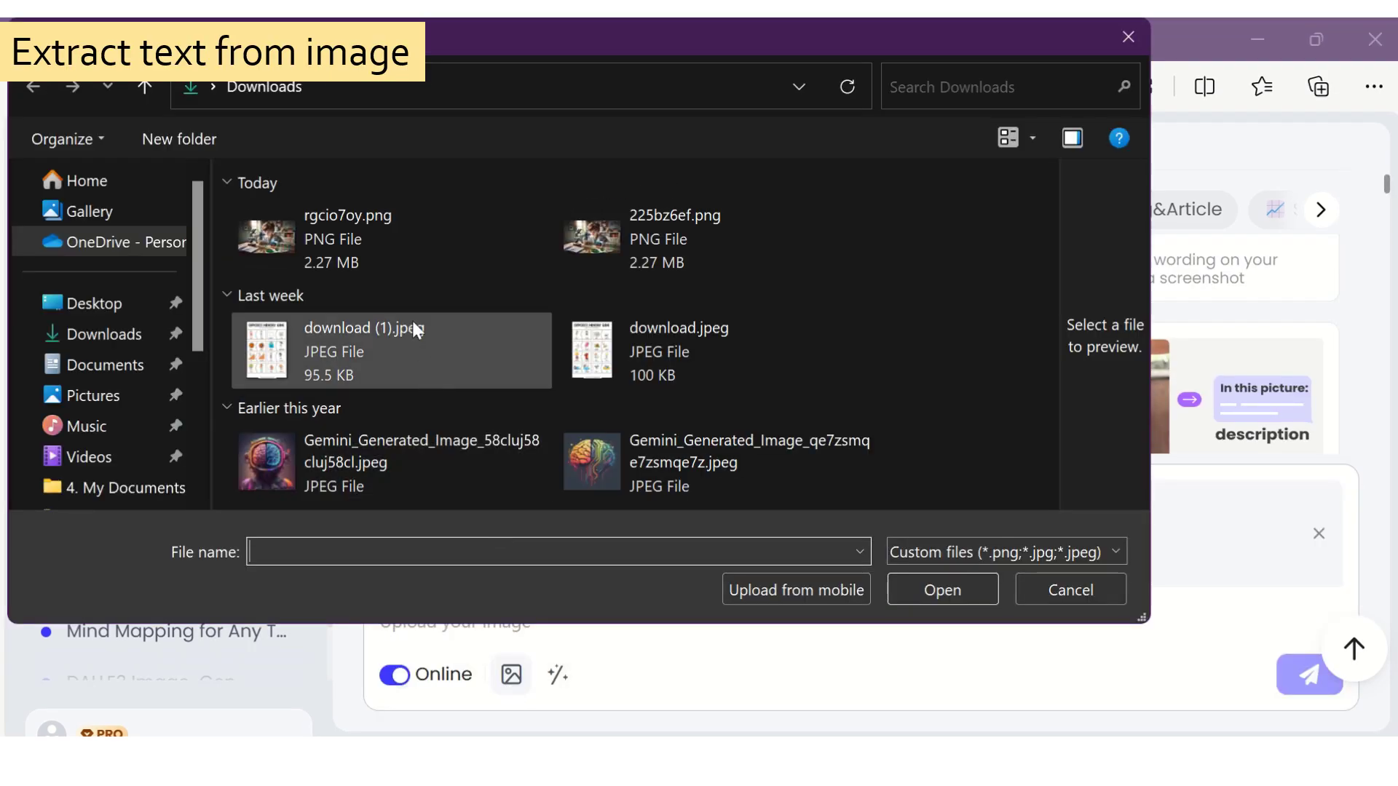
left_click(563, 373)
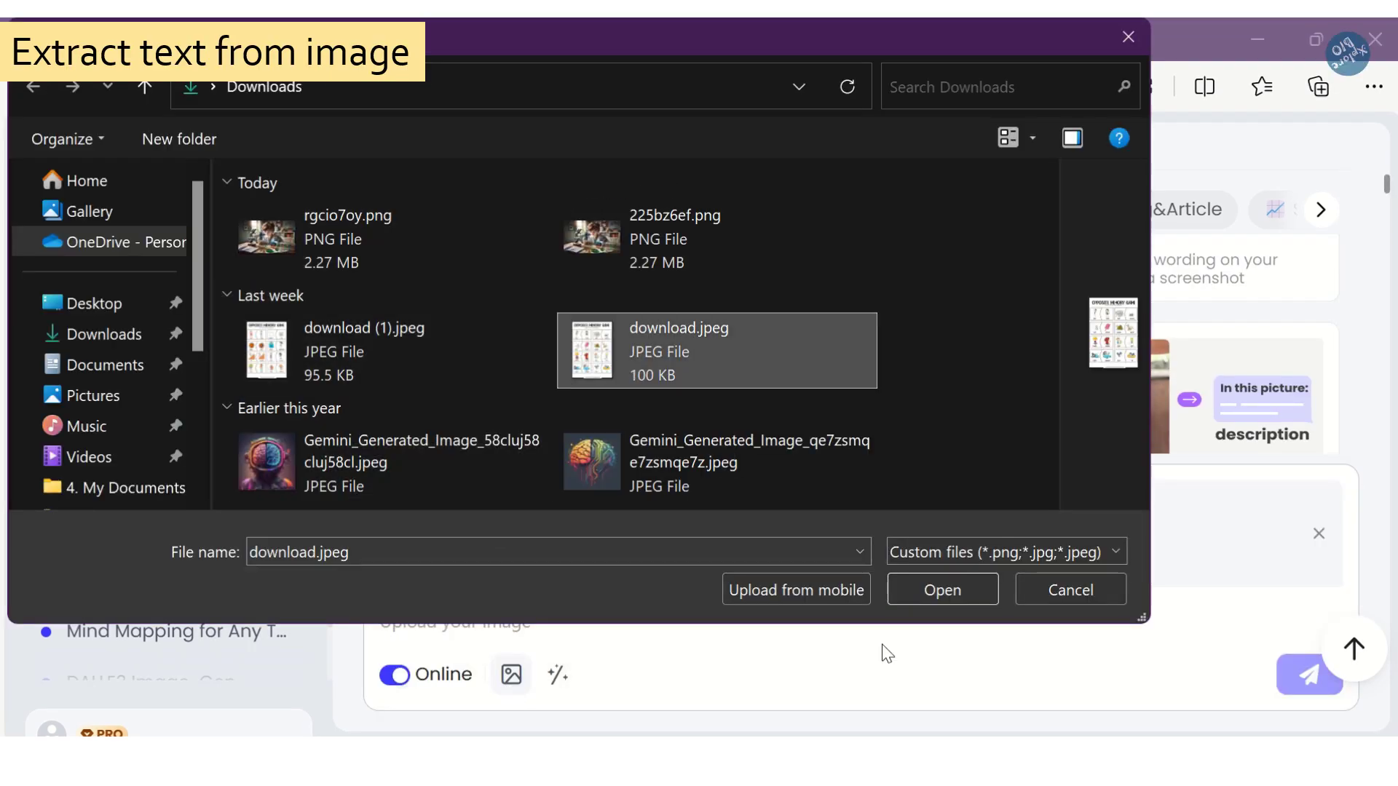
left_click(941, 591)
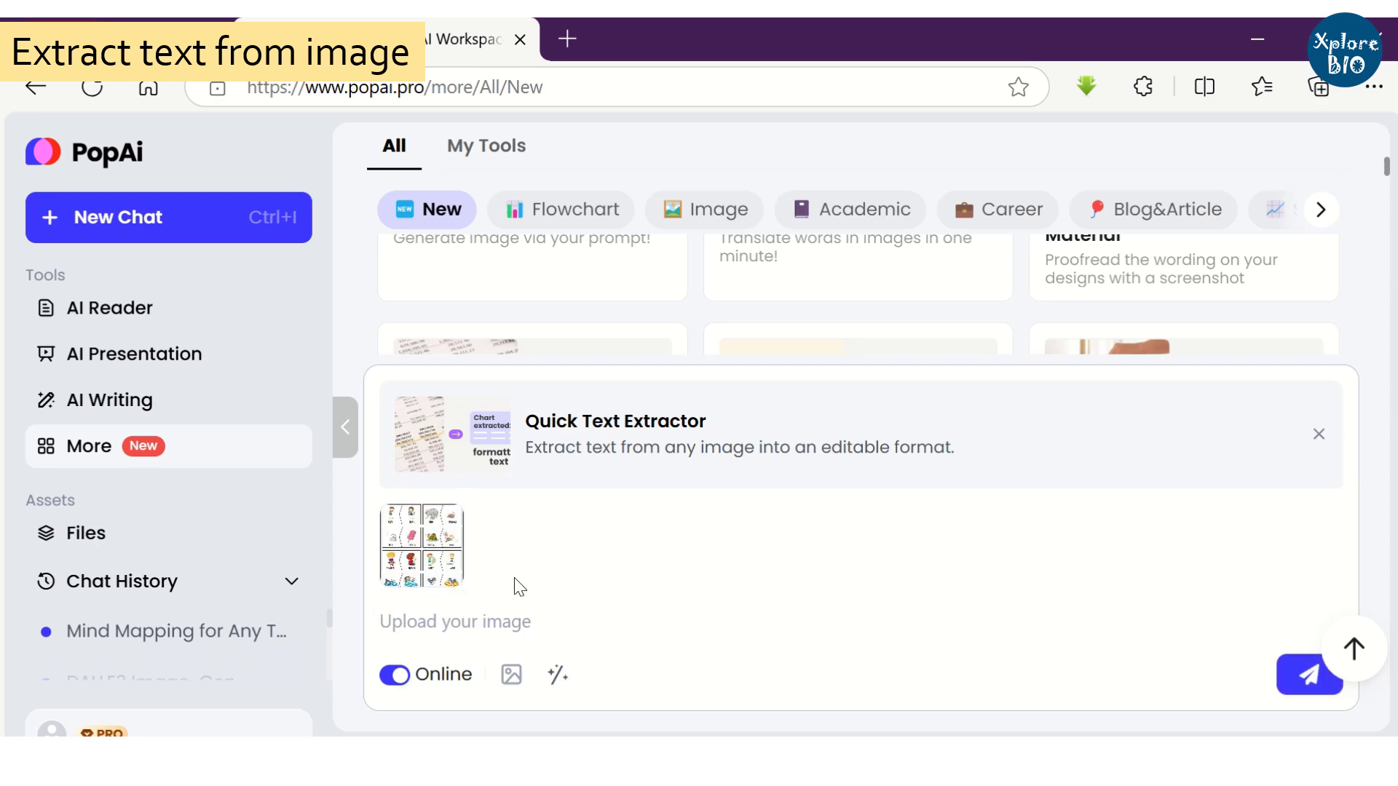
left_click(1310, 689)
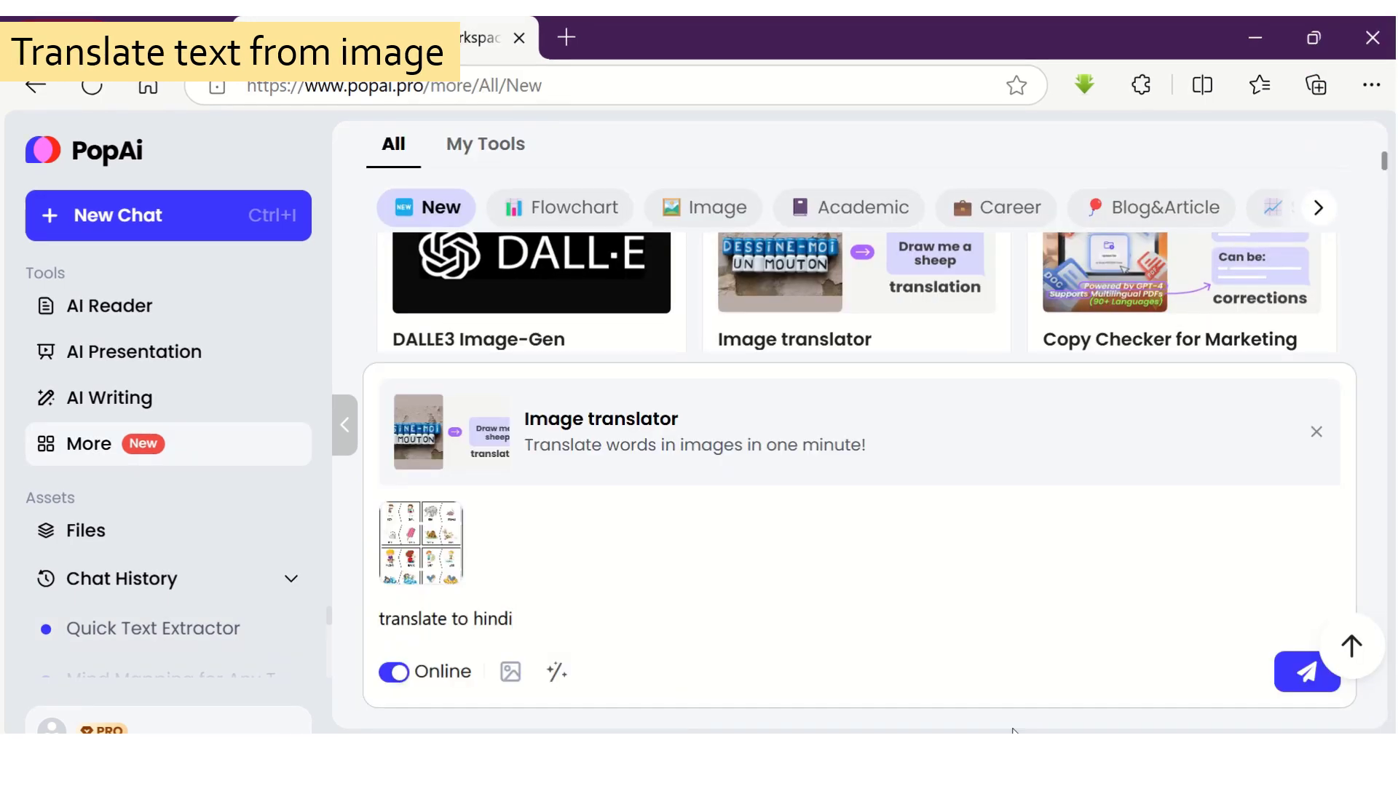
key("Return")
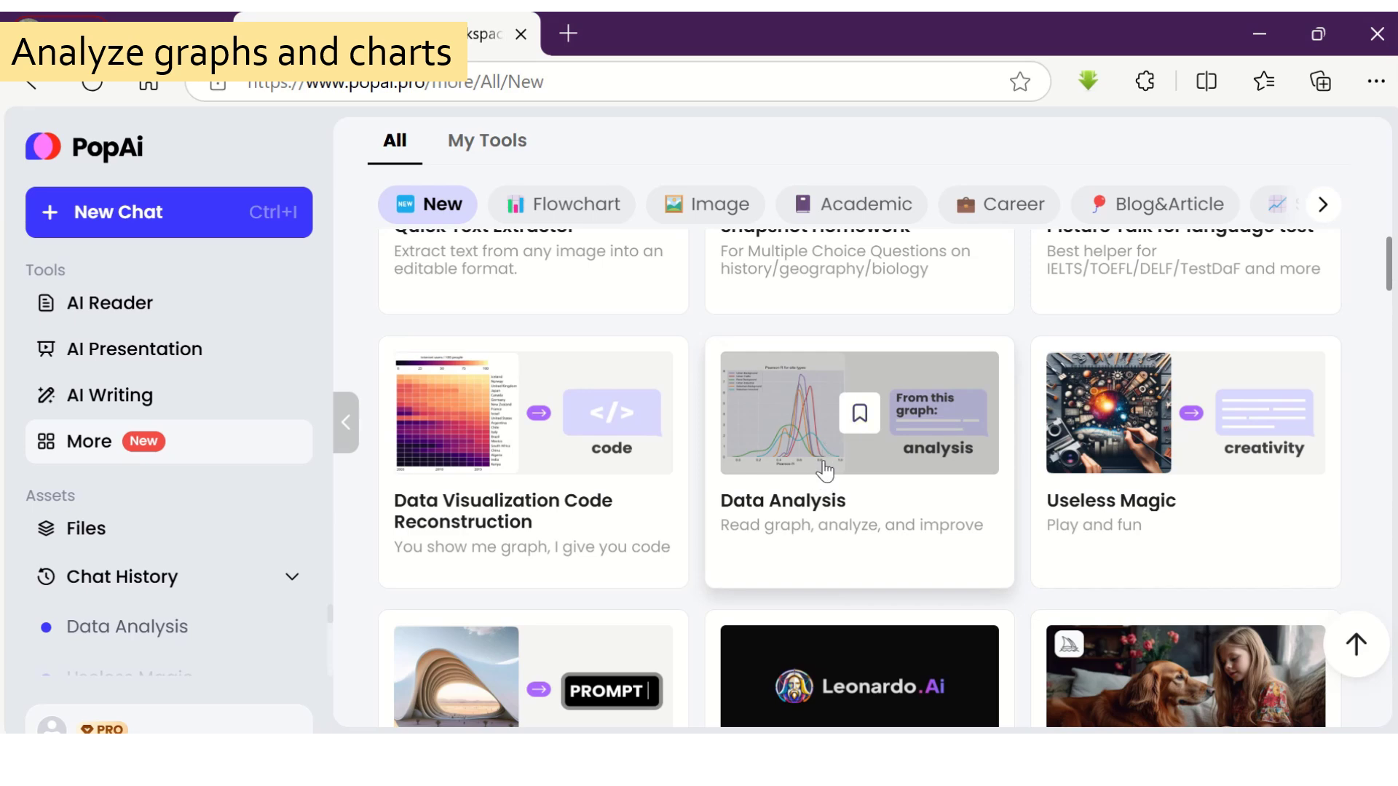
- Attach qRT.jpg from Downloads to the Data Analysis tool
left_click(782, 439)
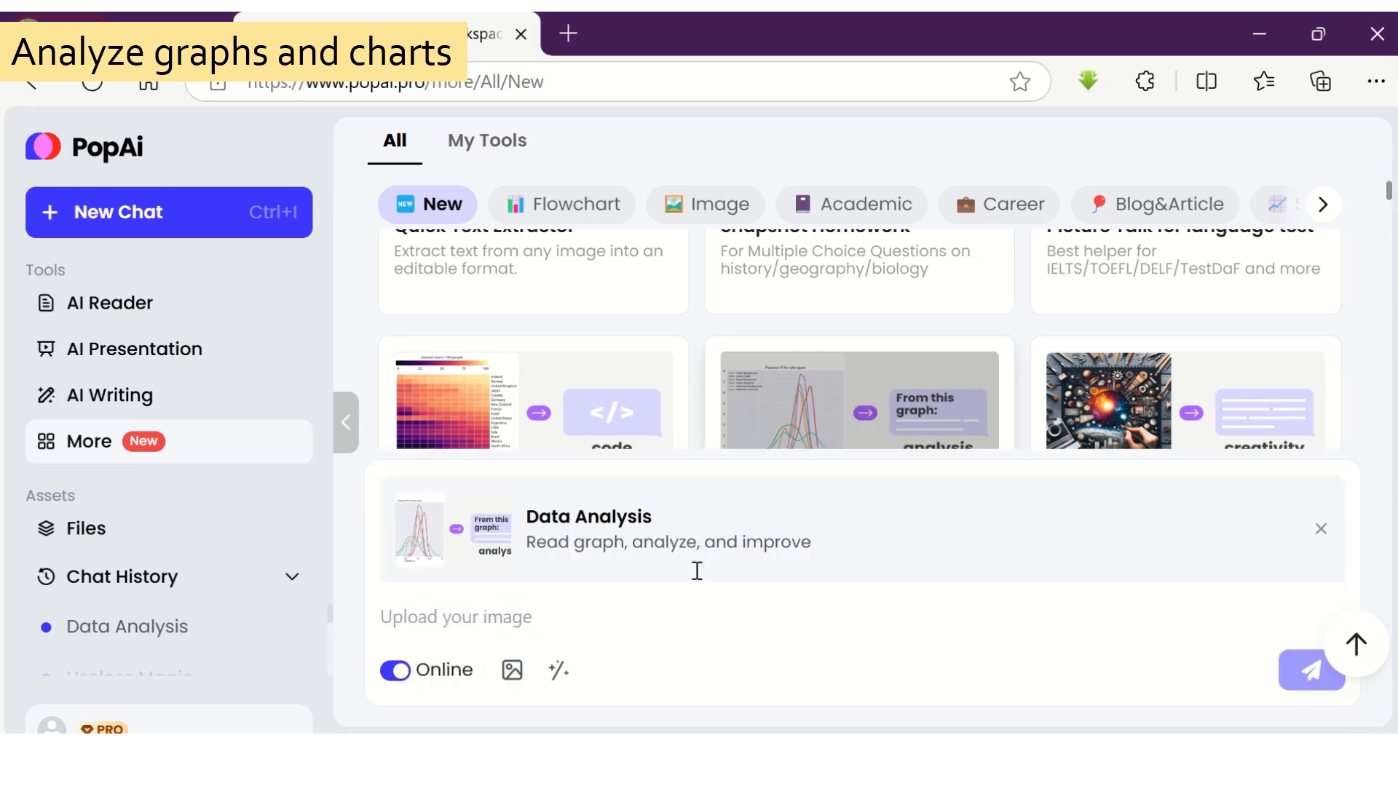
left_click(512, 669)
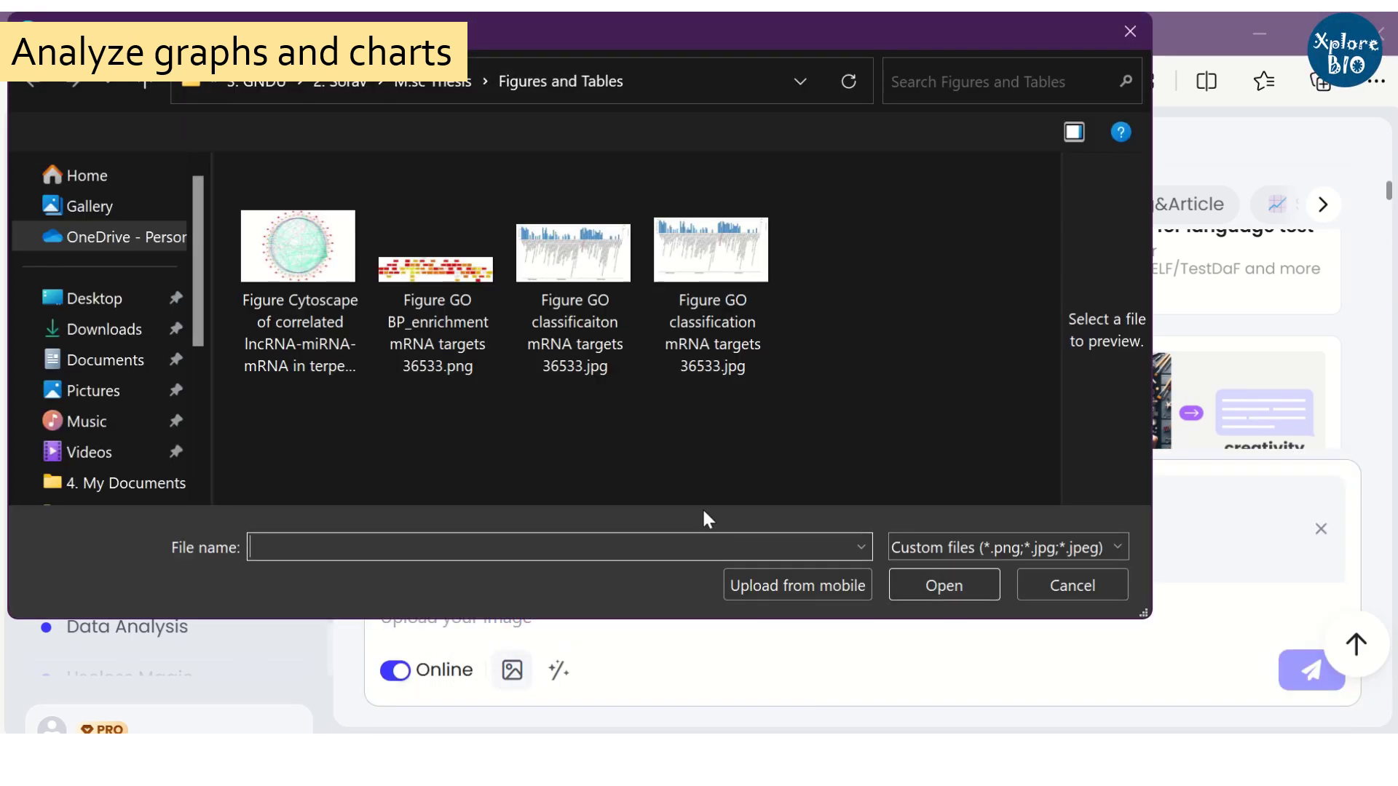
left_click(104, 331)
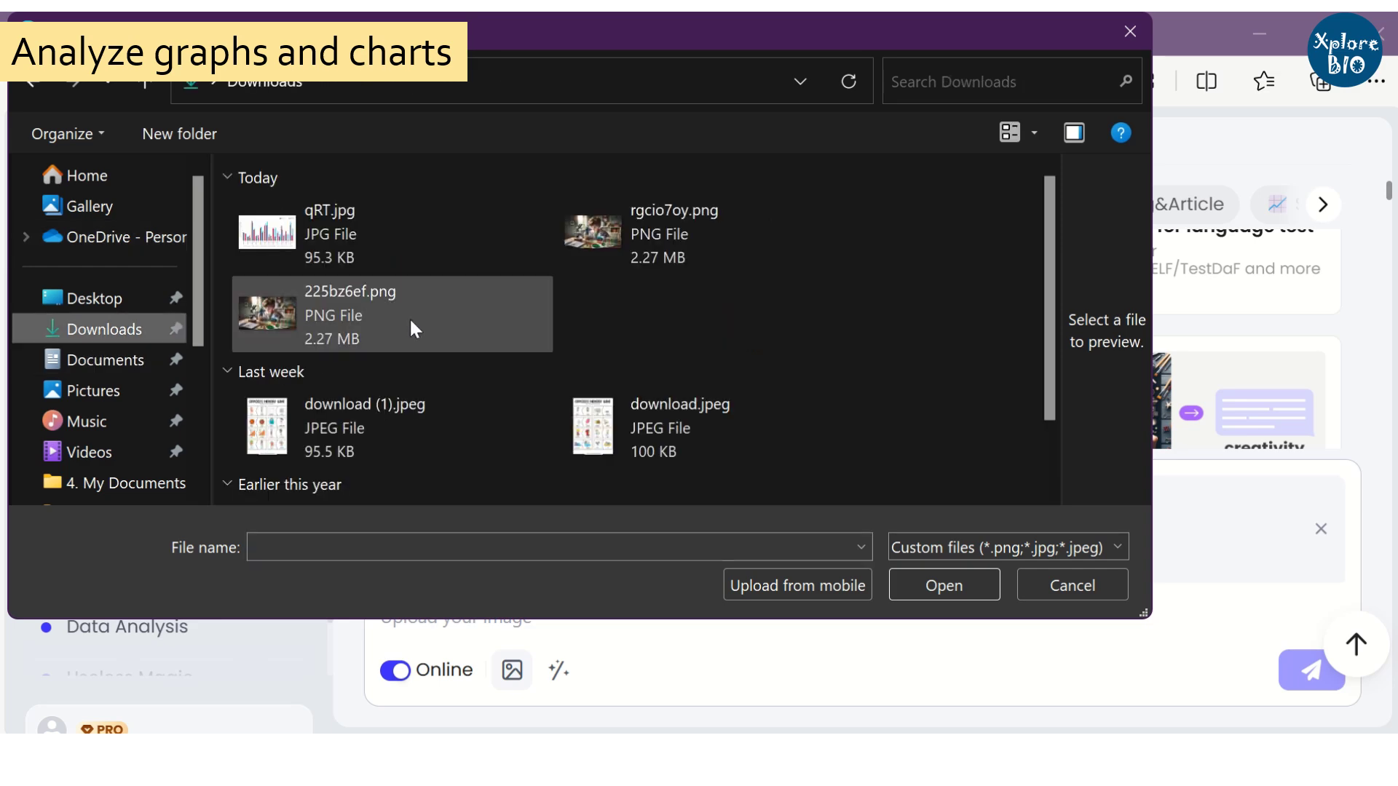
left_click(311, 246)
left_click(954, 588)
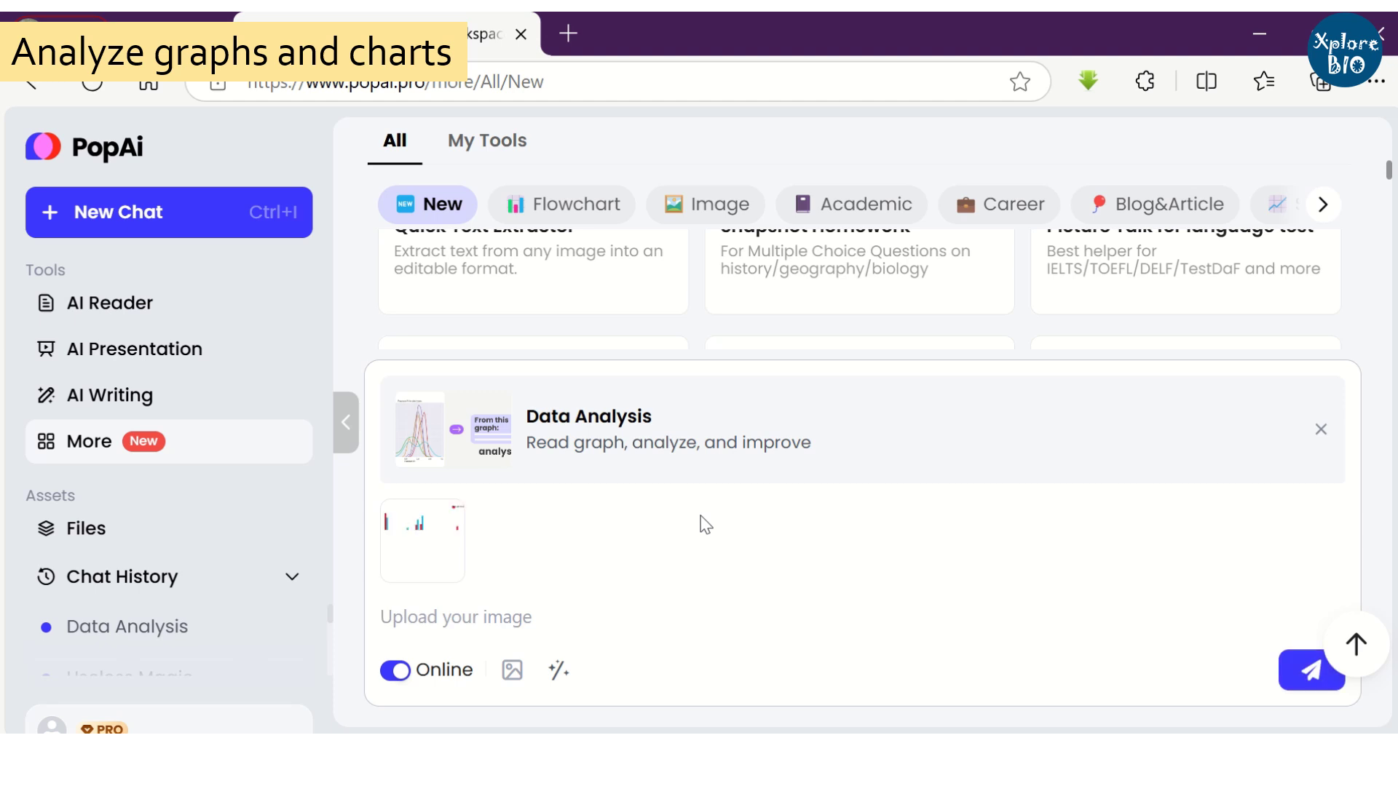
- Send the qRT bar chart for analysis and read through its improvement suggestions
left_click(1283, 676)
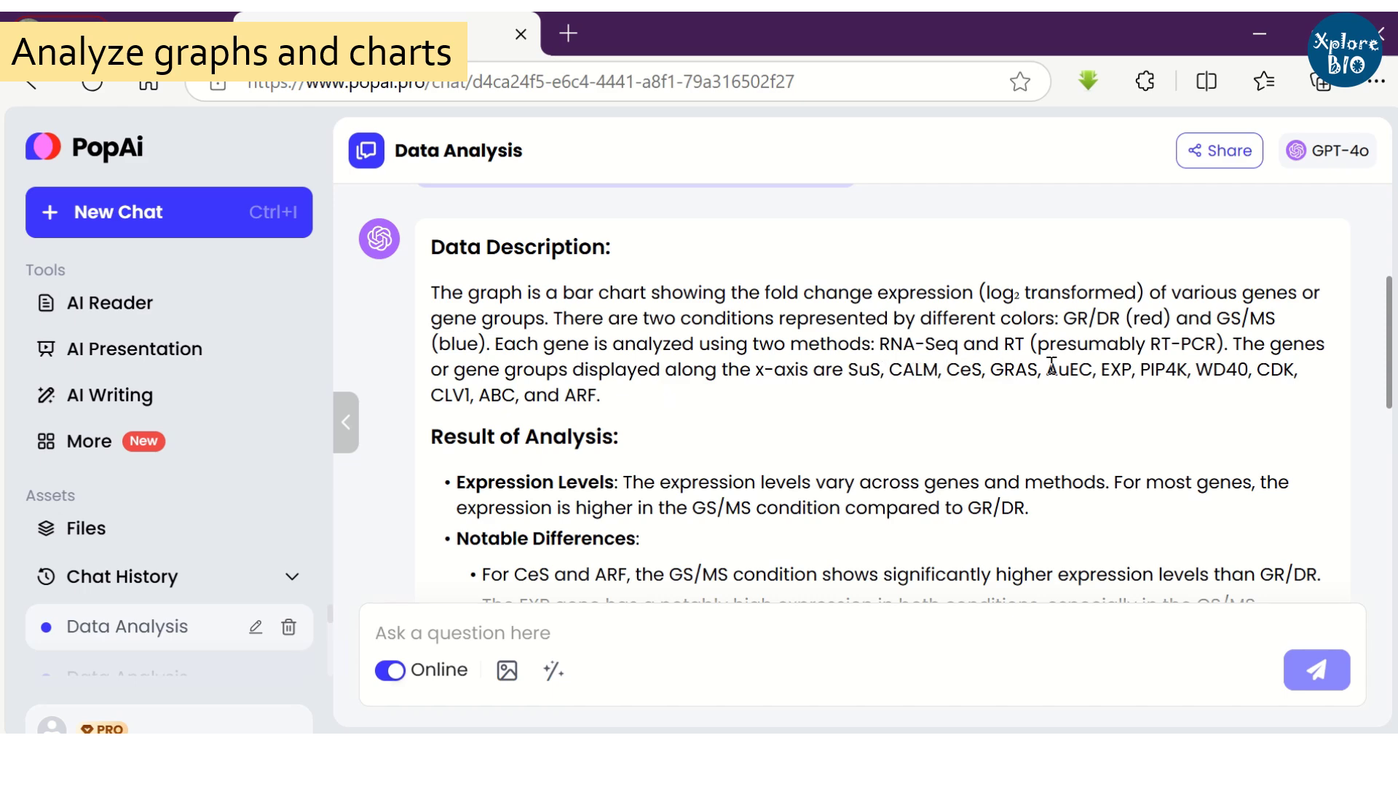
scroll(1005, 378, "down", 5)
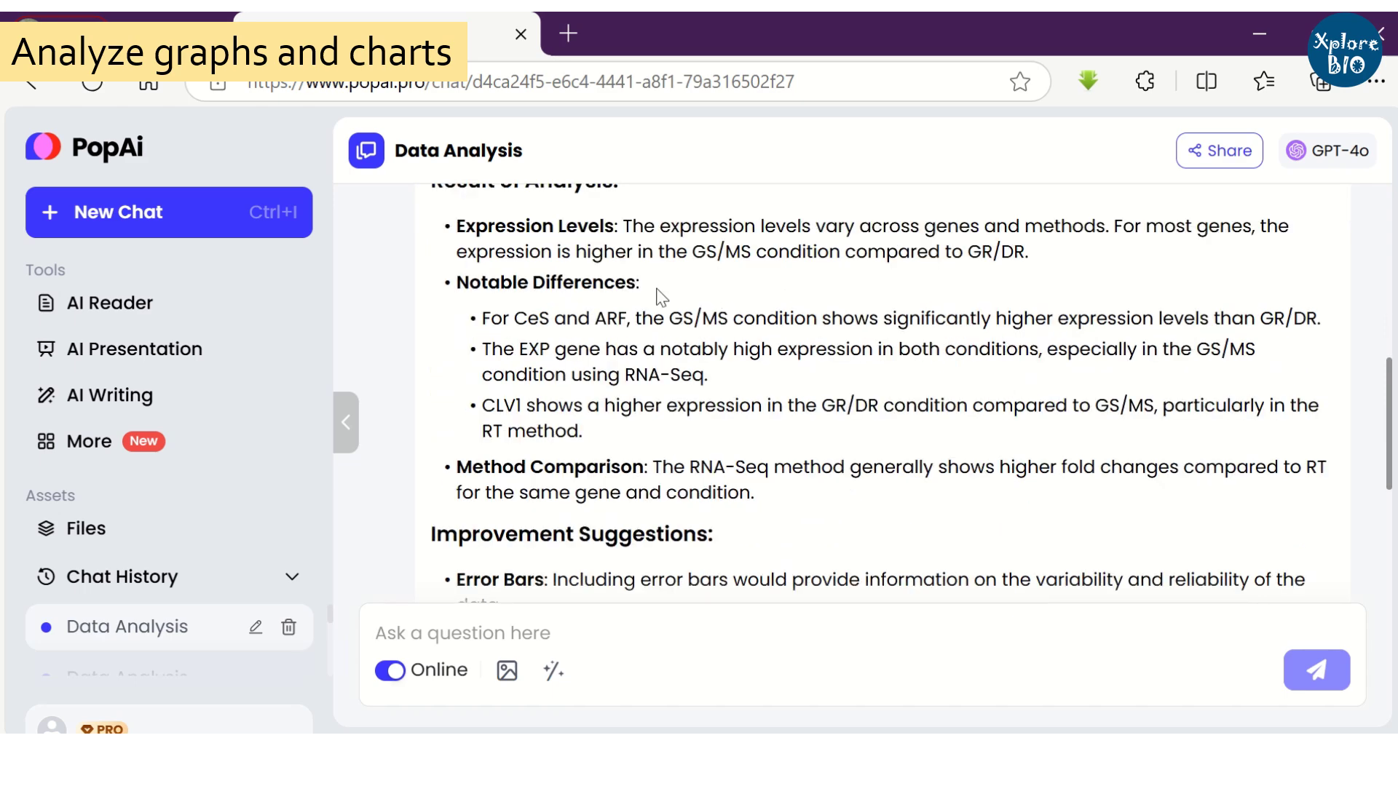
scroll(655, 306, "up", 3)
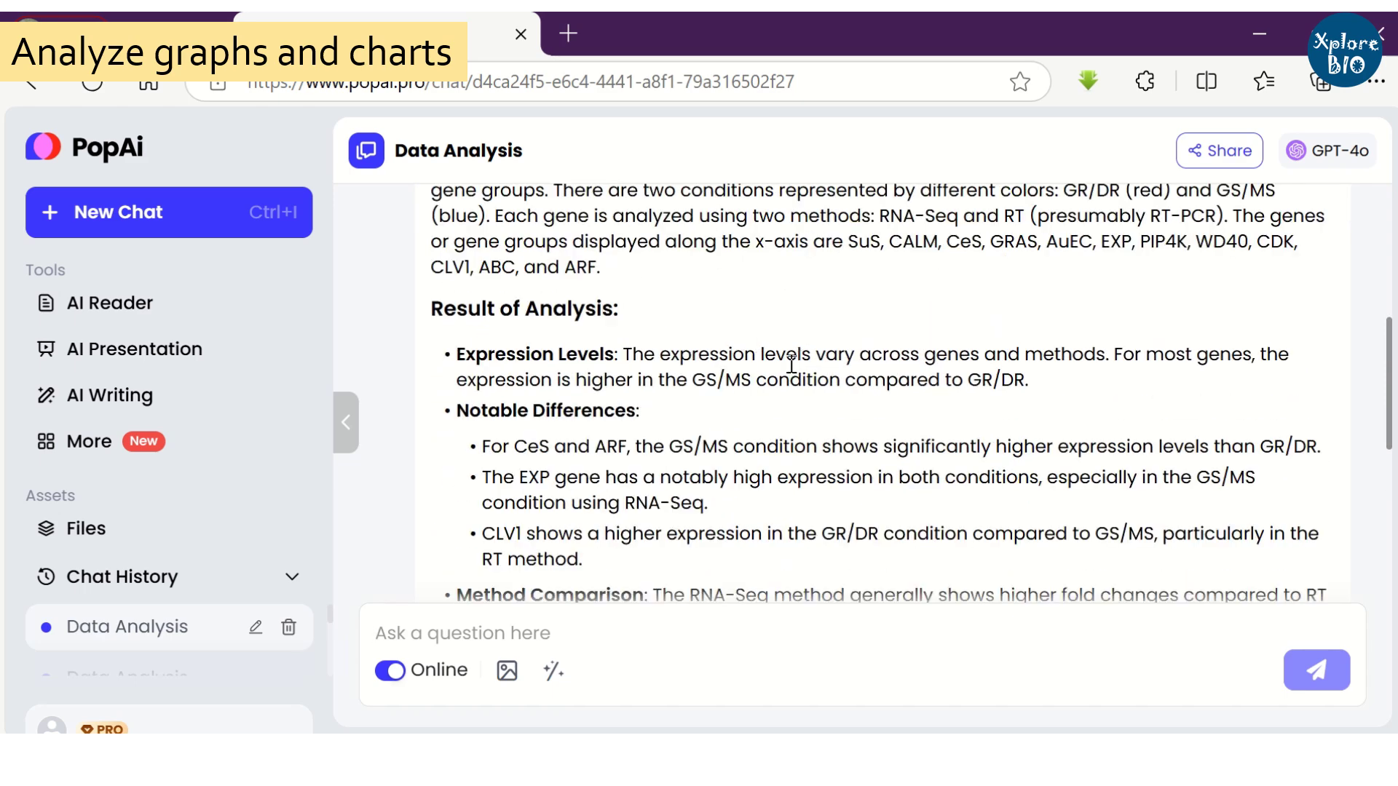
scroll(708, 403, "down", 2)
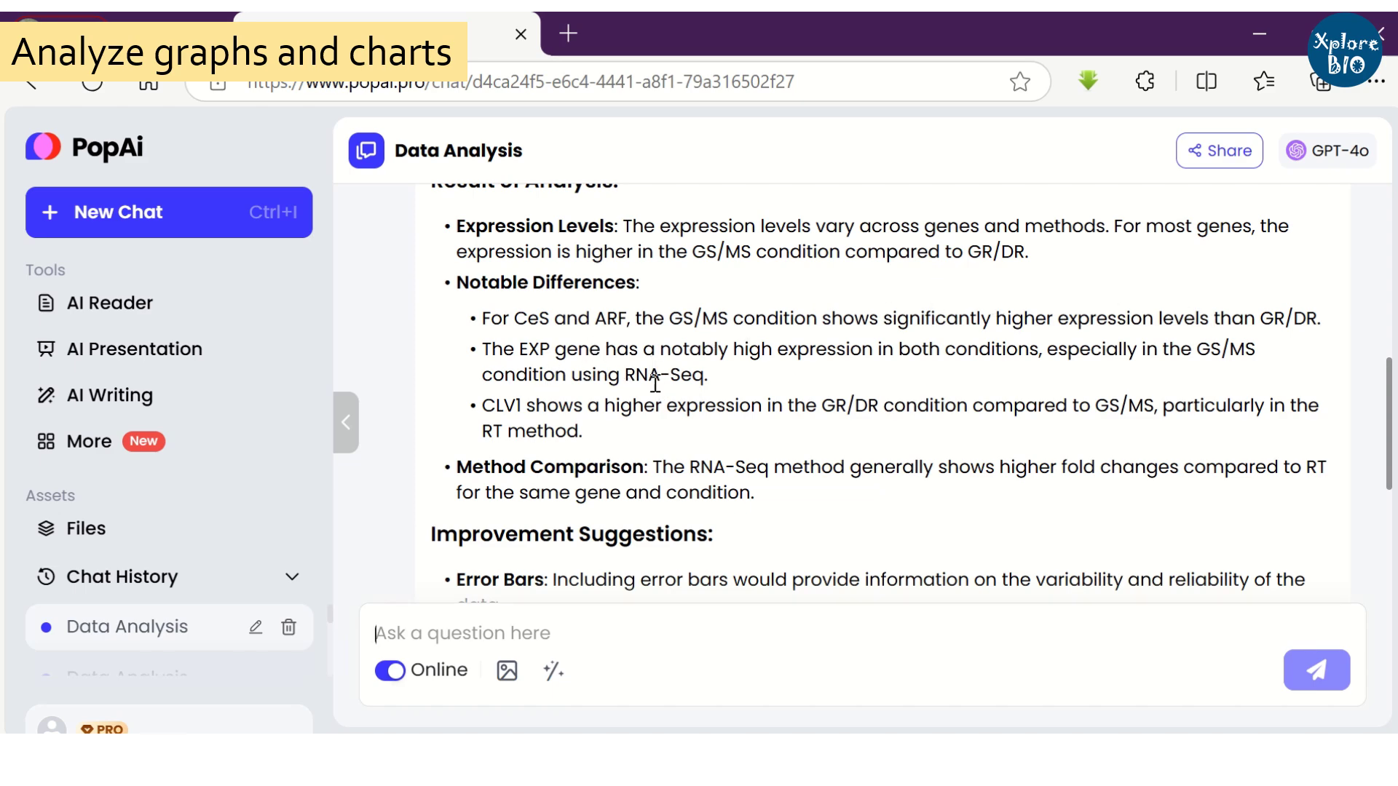
scroll(655, 383, "down", 2)
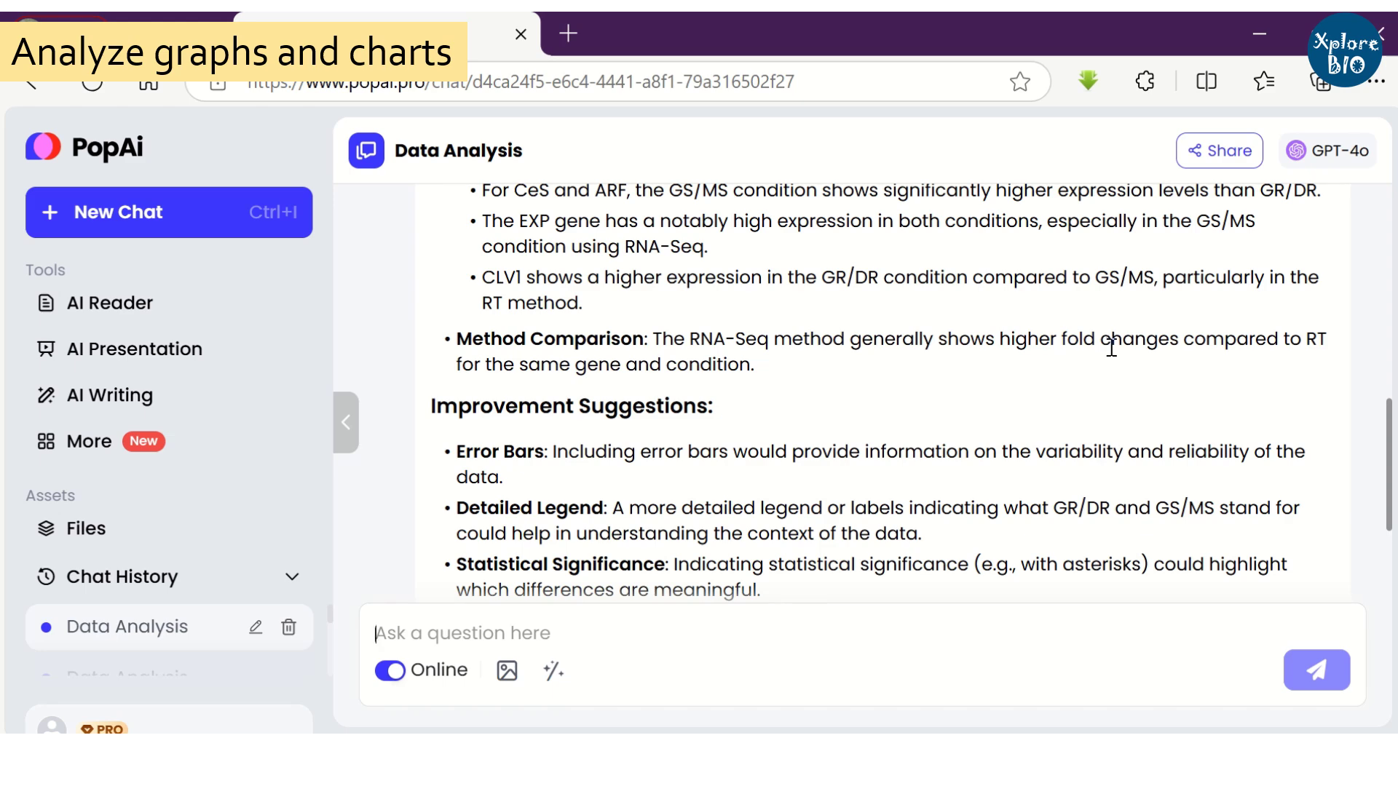
scroll(1111, 347, "down", 2)
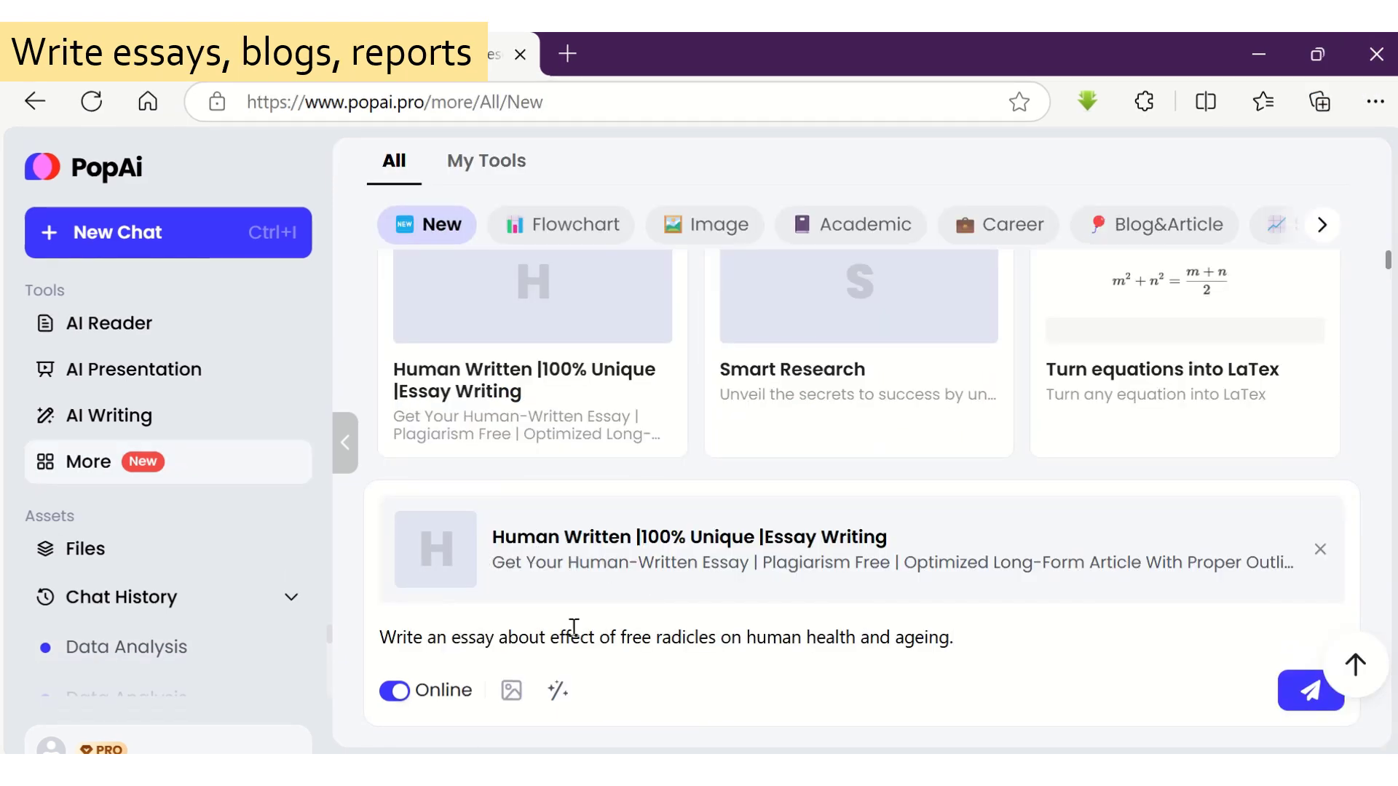
- Send the free-radicals essay request, then open the Best email corrector for professionals tool
left_click(1303, 691)
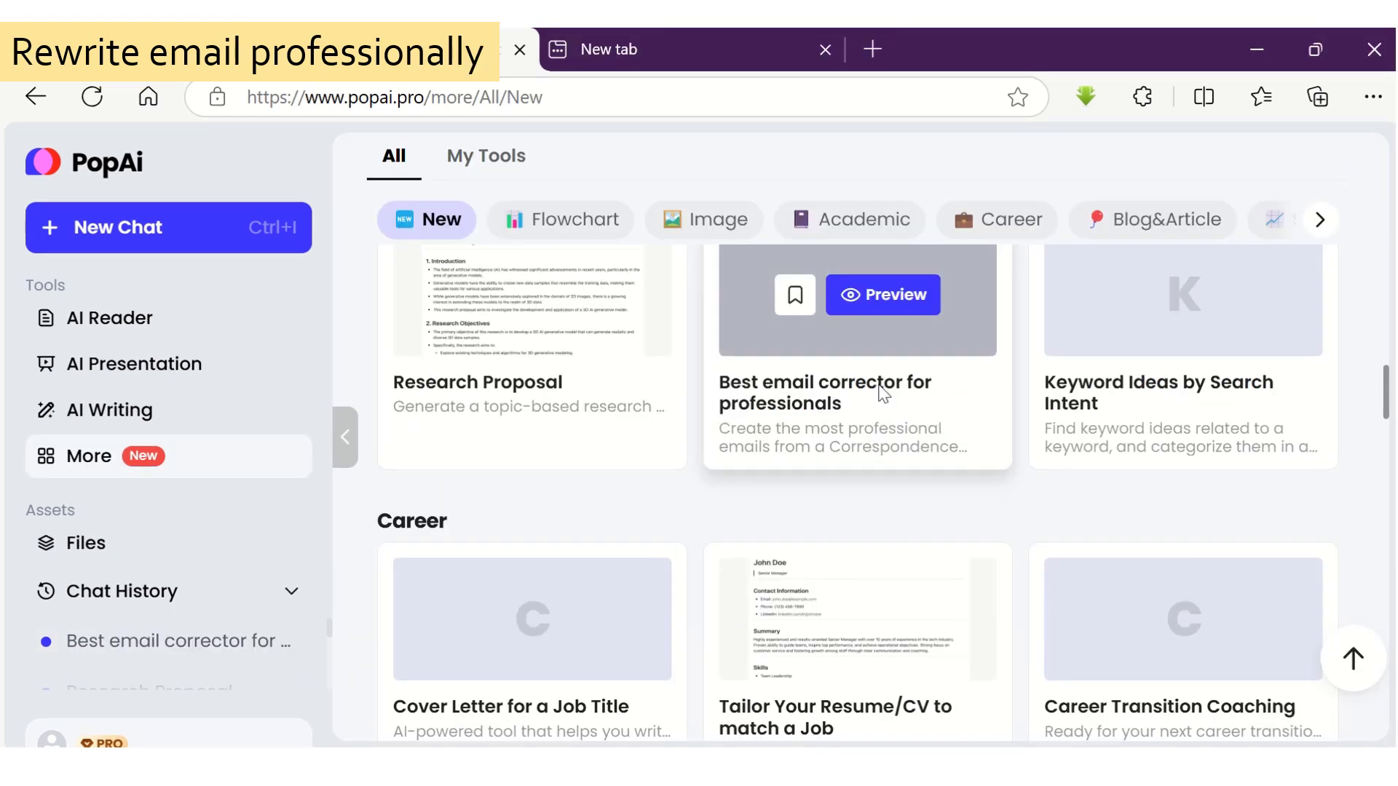
left_click(877, 393)
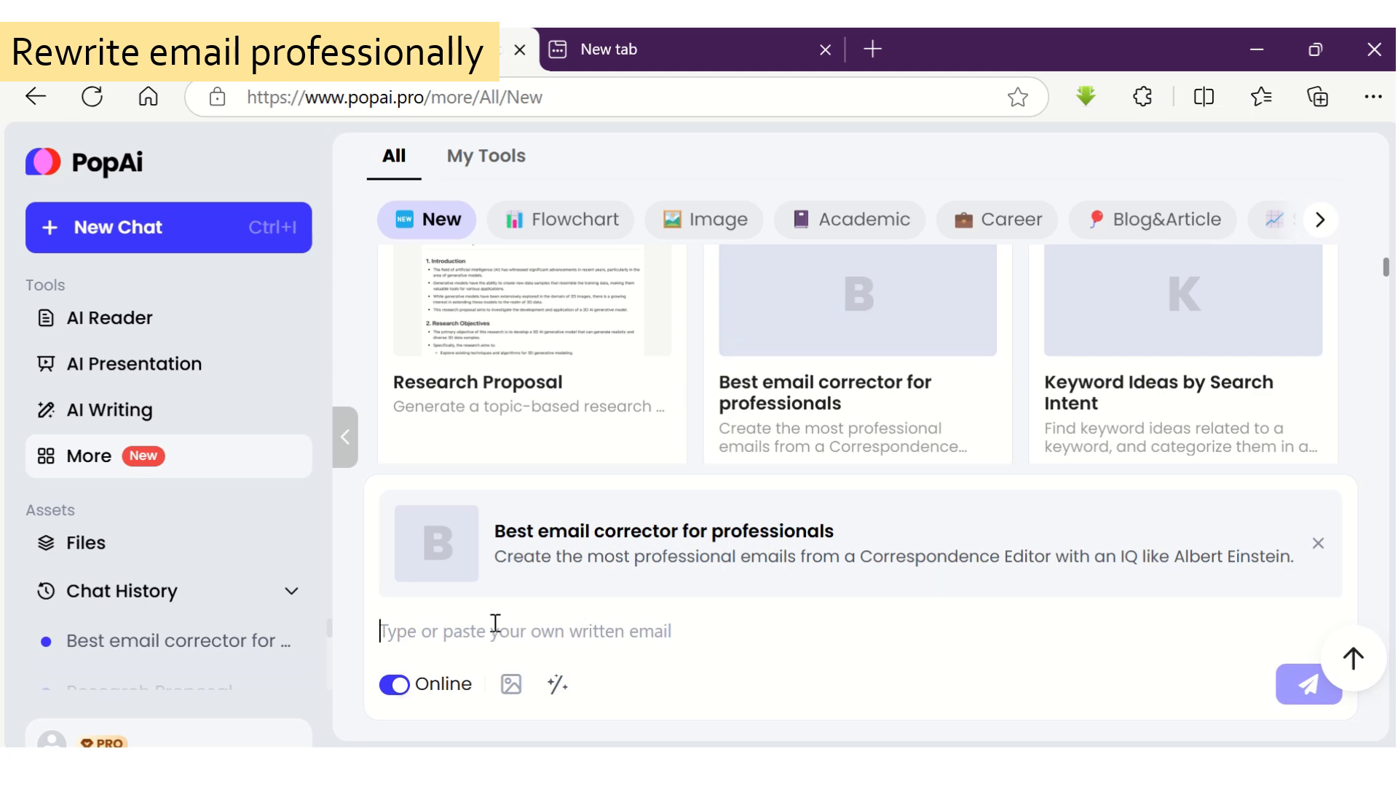
- Paste the draft postdoc application email into the email corrector, submit it, and review the polished rewrite
type("I am writing this in response to the postdoctoral position in your lab. I did my thesis to understand the molecular basis of bamboo shoot development. I am well acquainted with transcriptome and gene expression techniques. I have theoritical knowledge of plant epigenetics. The project on understanding epigenetic and expressional changes in germinating seeds is interesting. I am attaching my application containing the cover letter, CV, brief research summary, research interest, referee information attached.")
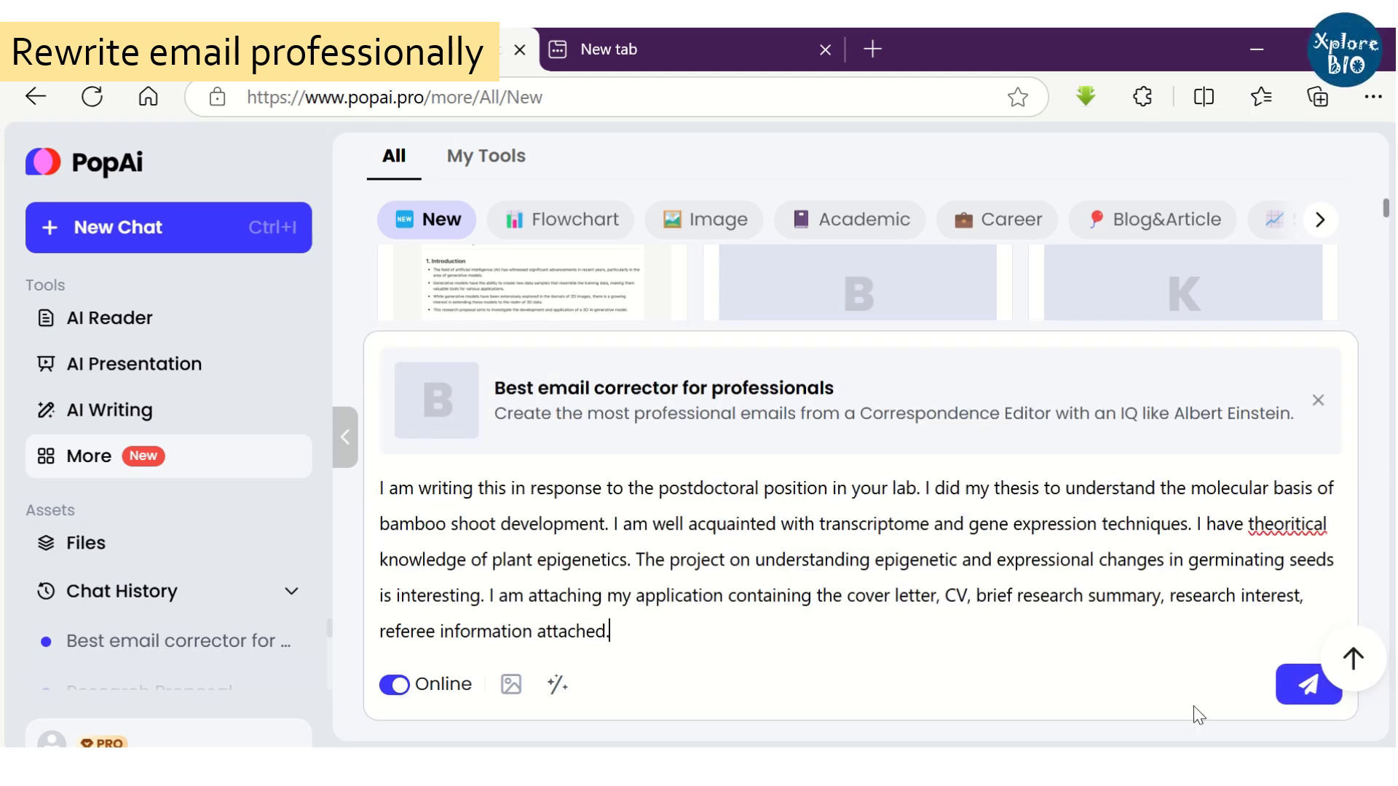
left_click(1297, 692)
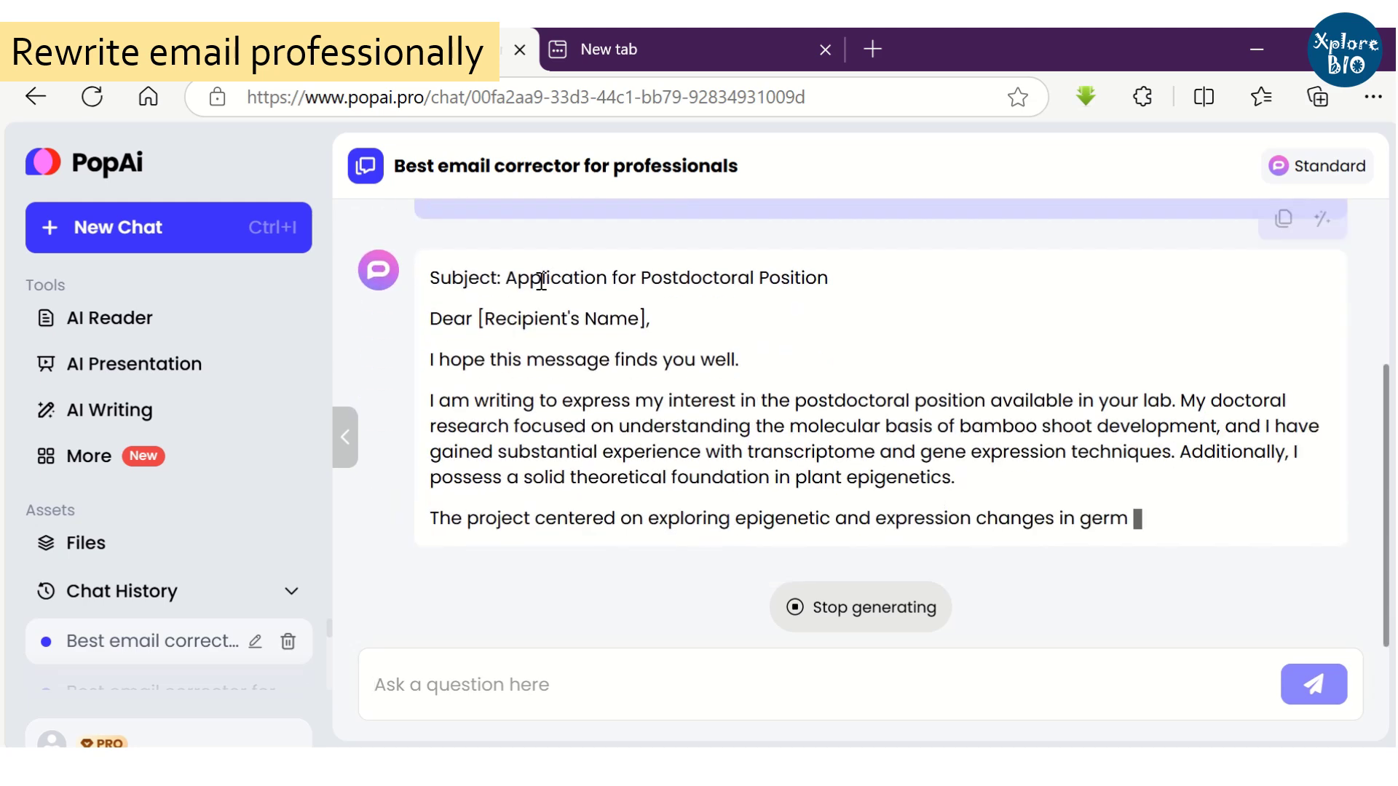
scroll(838, 291, "up", 3)
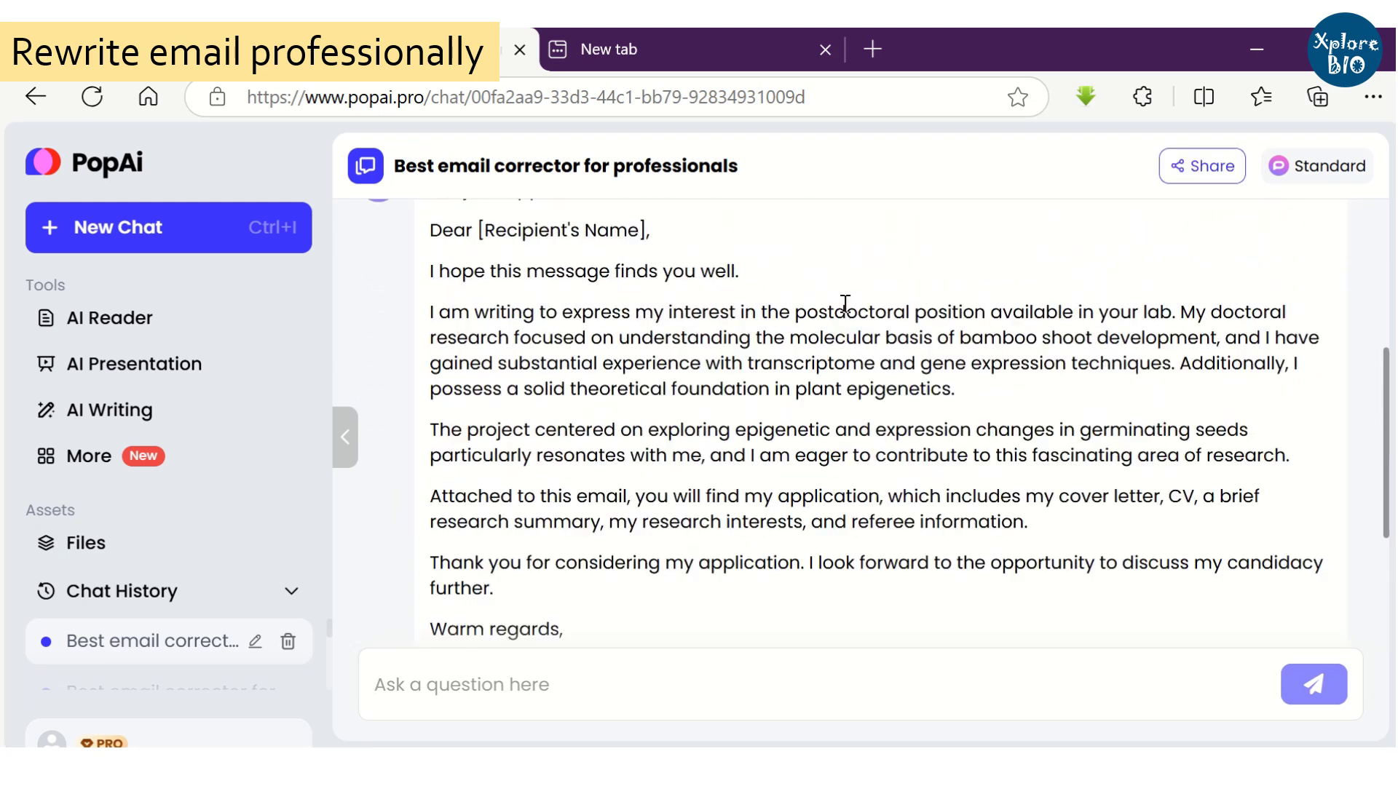
scroll(874, 350, "up", 2)
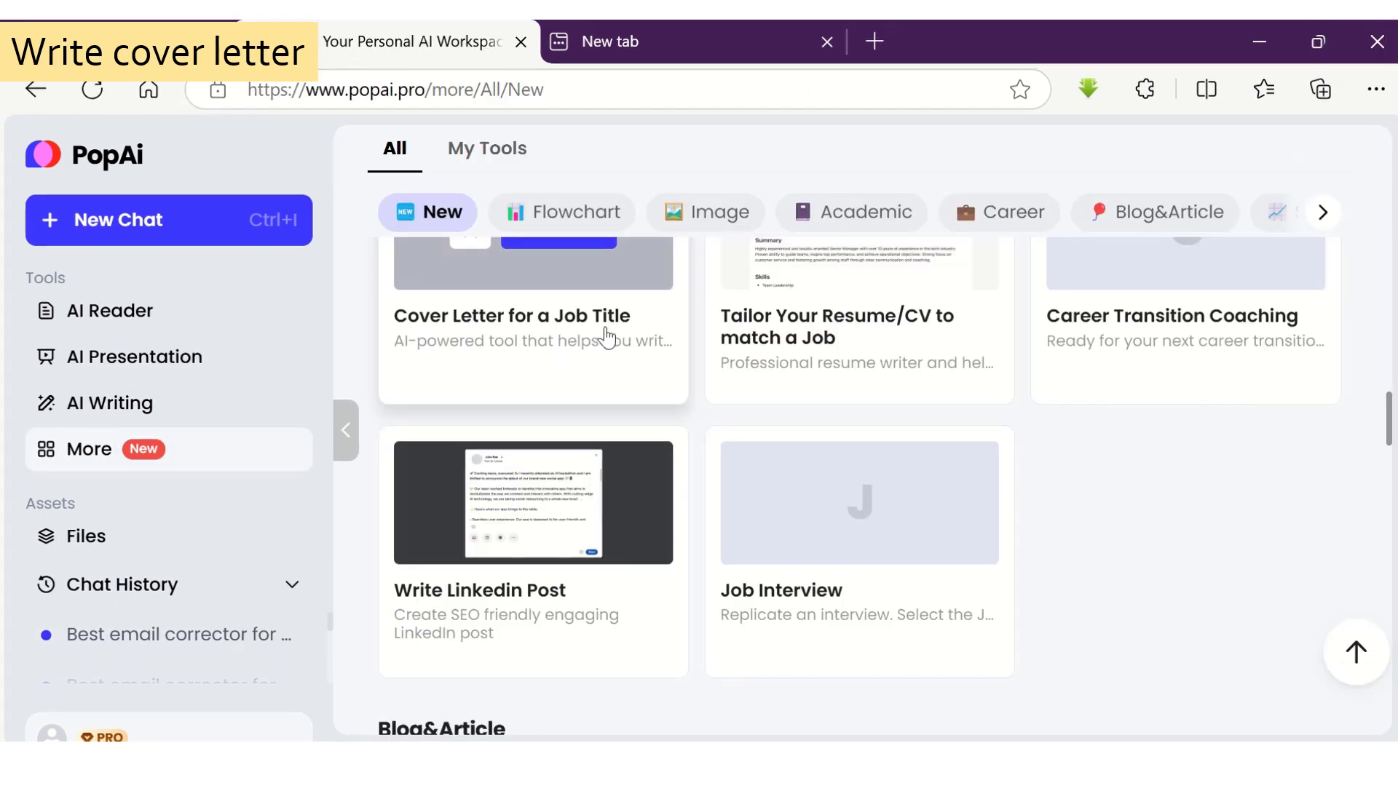
- Generate a cover letter for 'postdoctoral position in bioimaging' with the Cover Letter for a Job Title tool
left_click(610, 339)
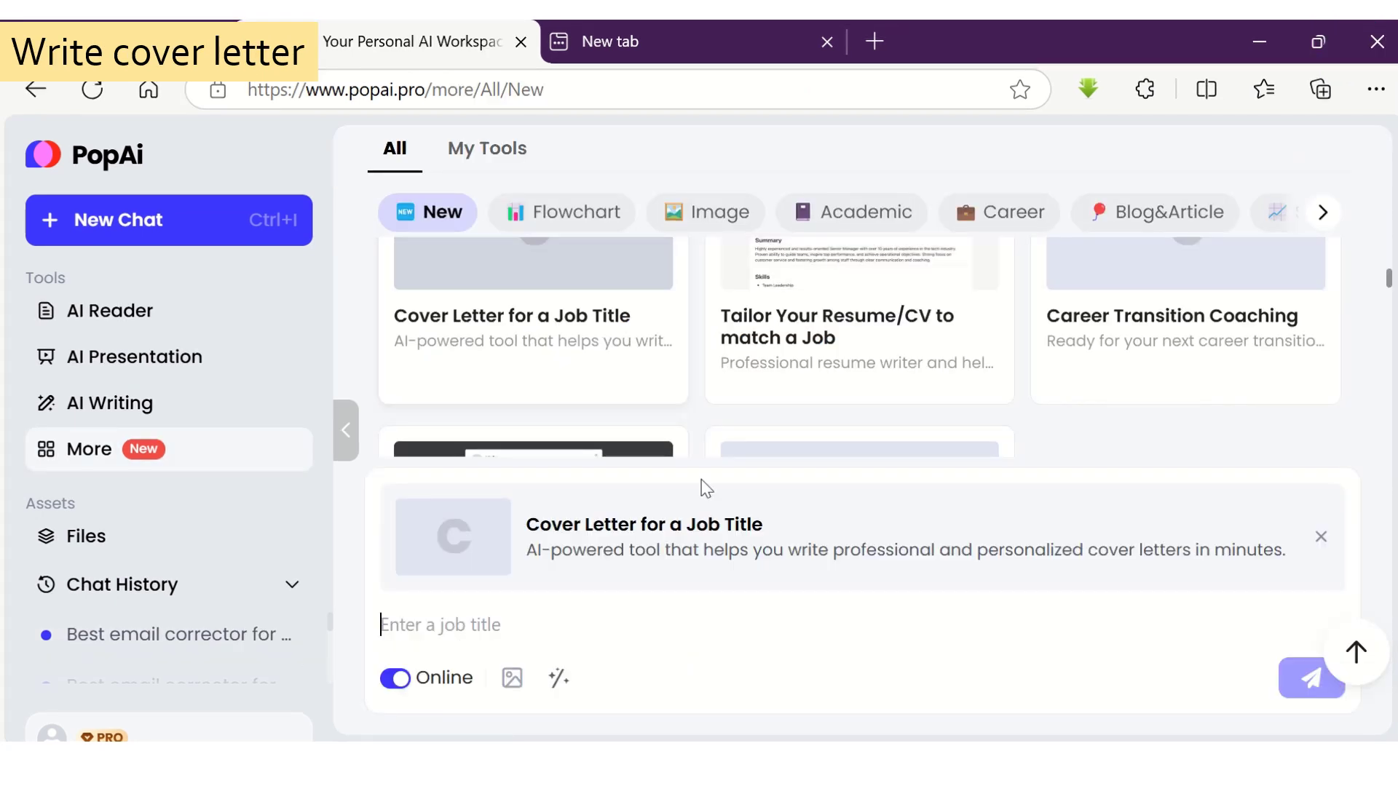
left_click(498, 615)
type("postdoctoral position in bioimaging")
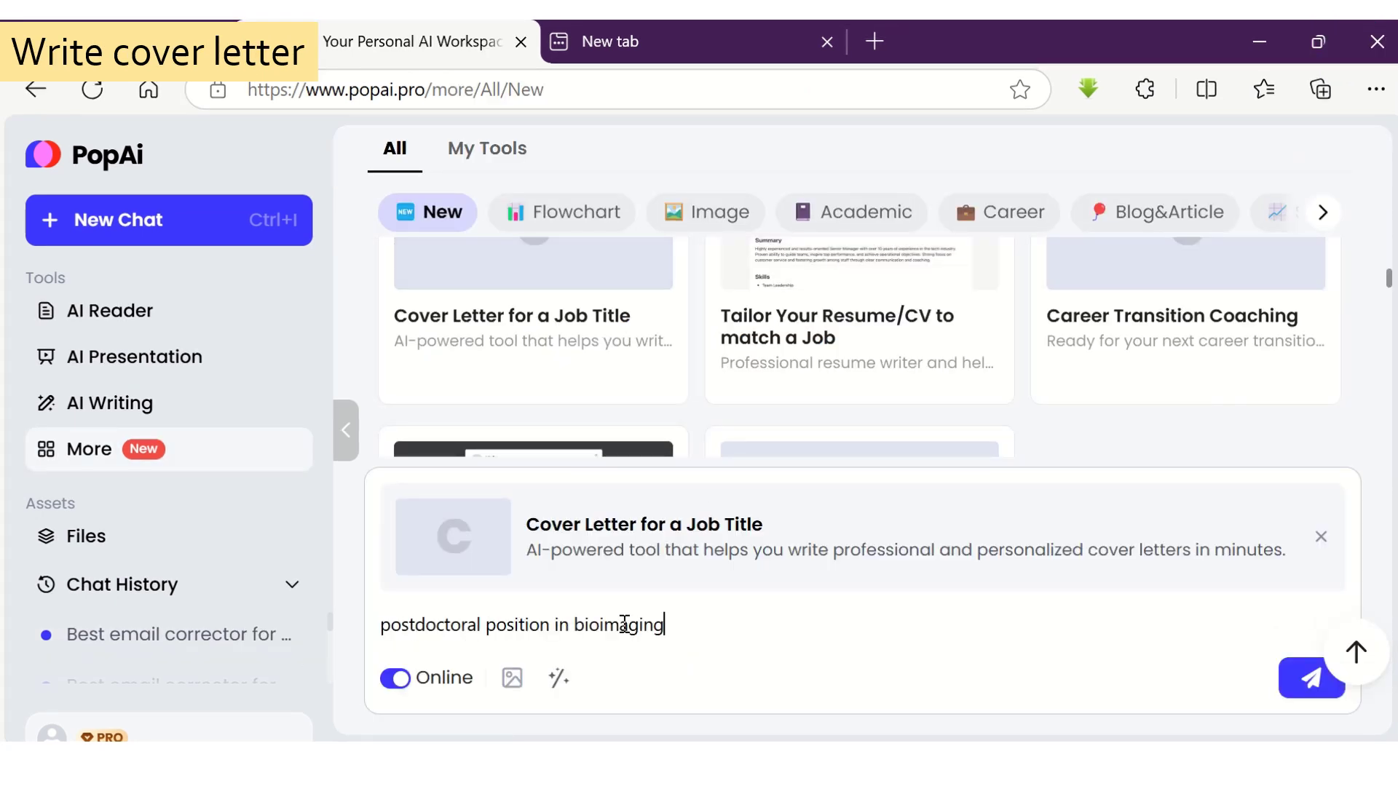
left_click(1310, 679)
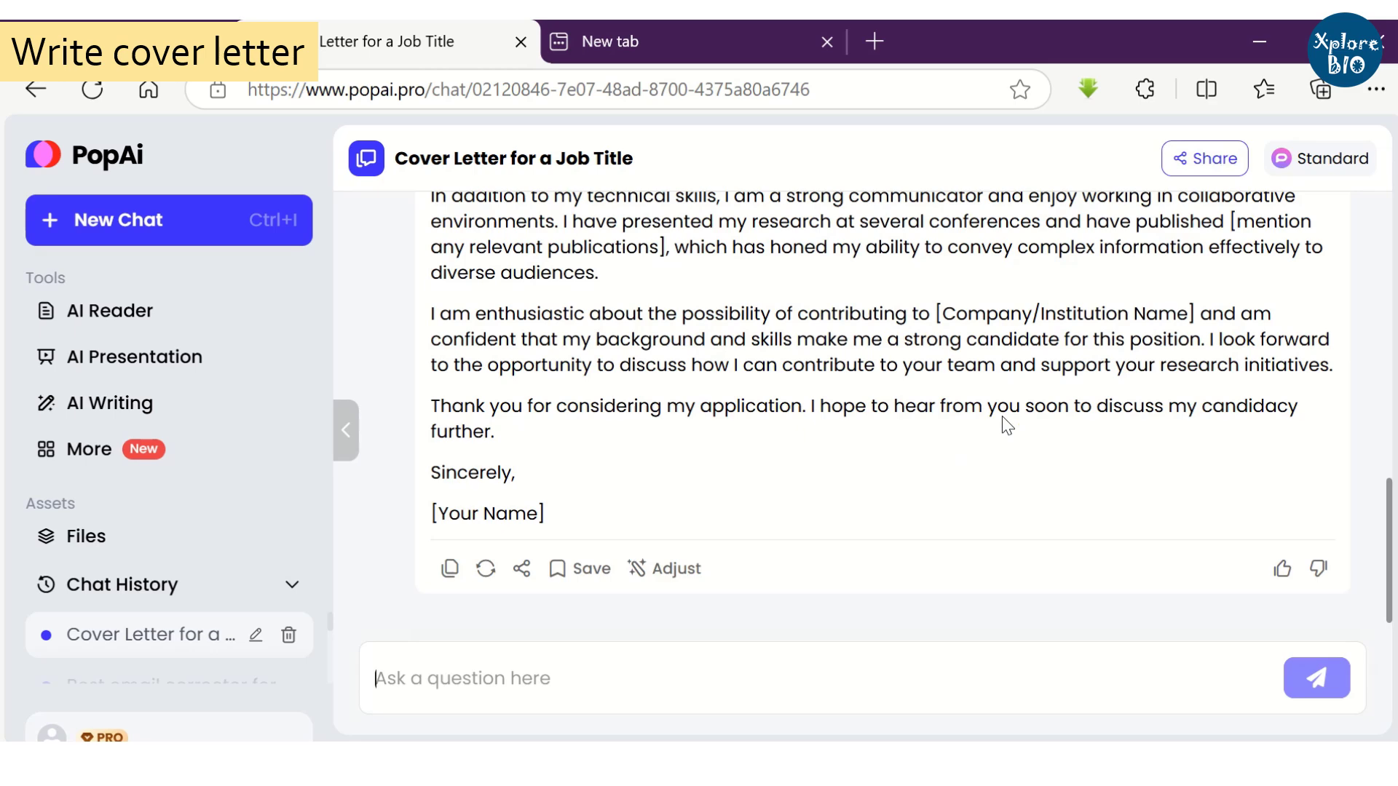
scroll(1007, 425, "up", 2)
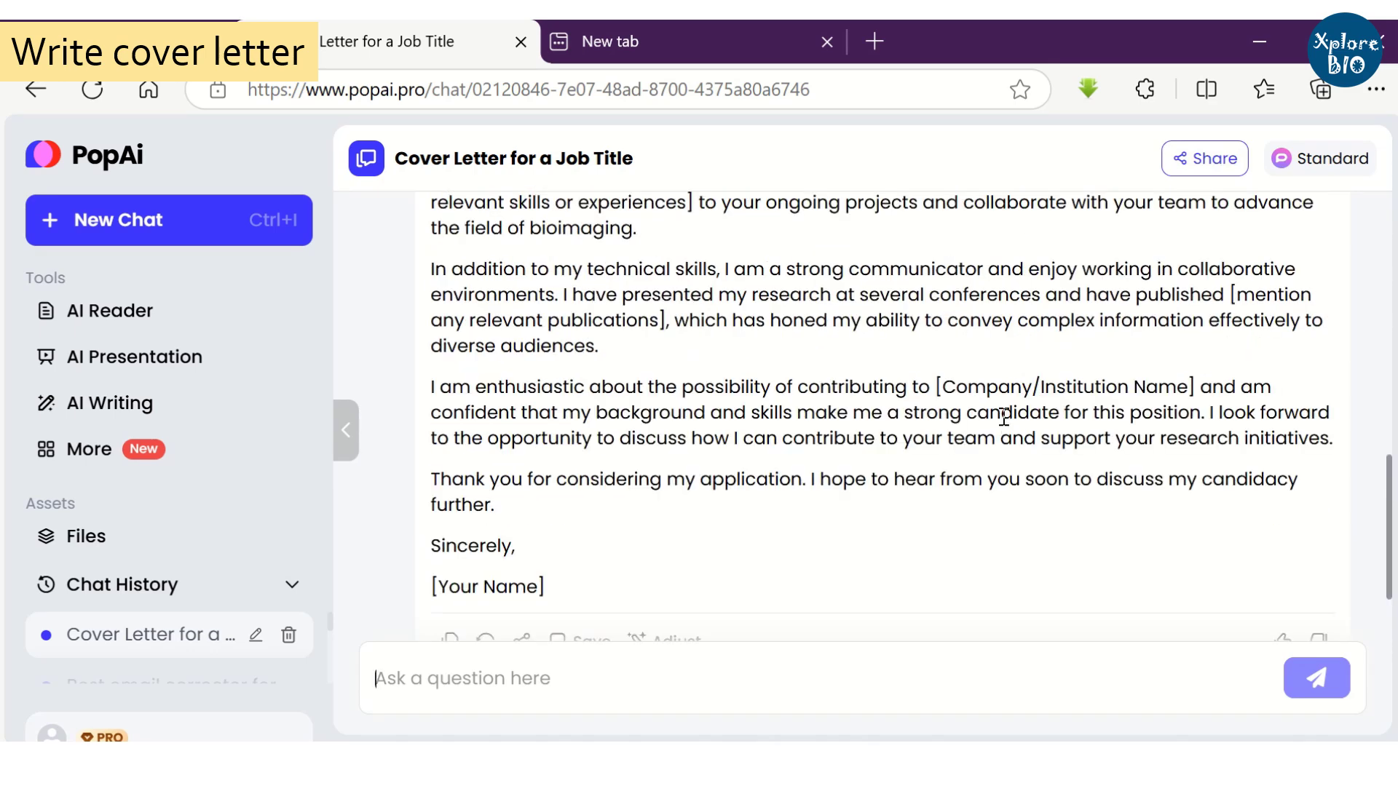
scroll(1003, 417, "up", 2)
scroll(1005, 429, "up", 3)
scroll(999, 436, "up", 4)
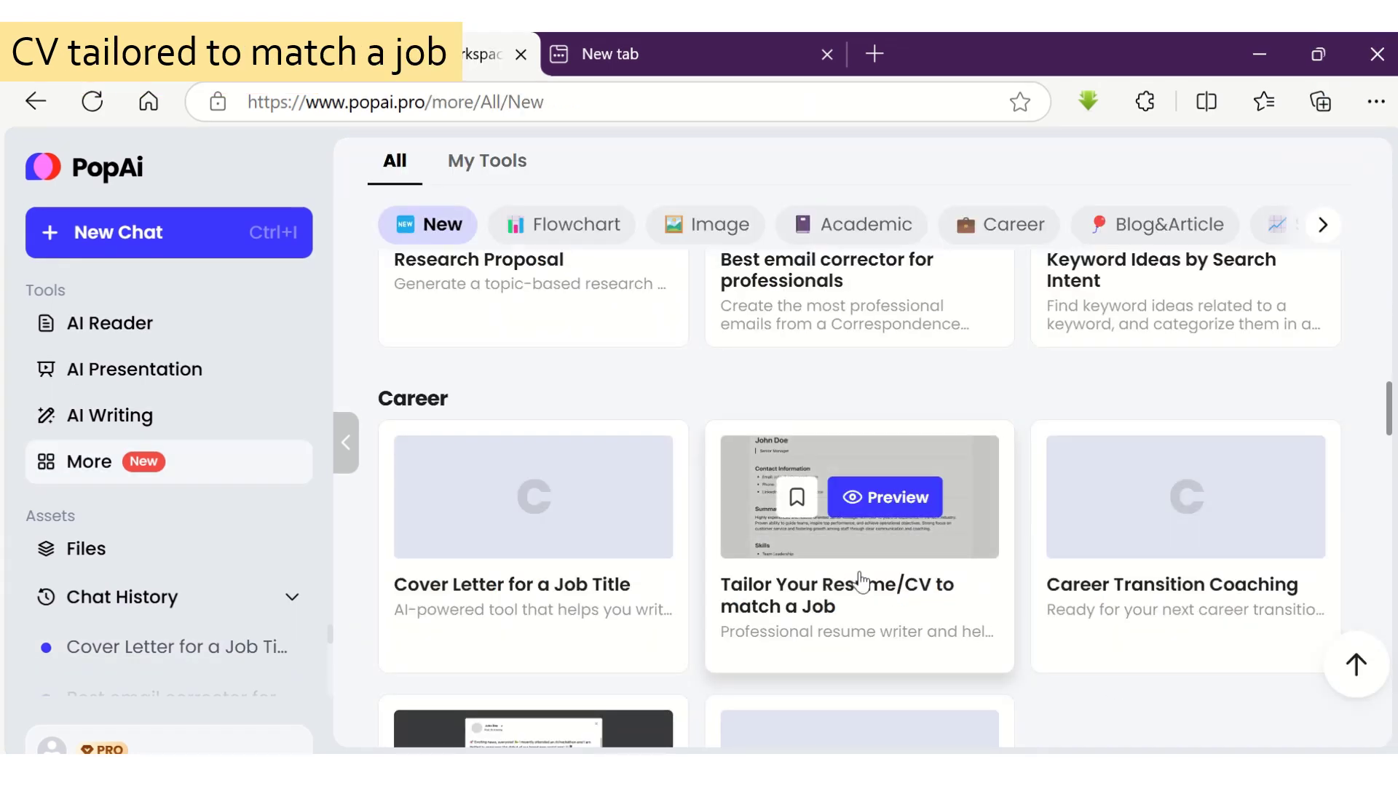
- Enter the postdoc job title, a colon and a line break in the Tailor Your Resume/CV tool
left_click(862, 581)
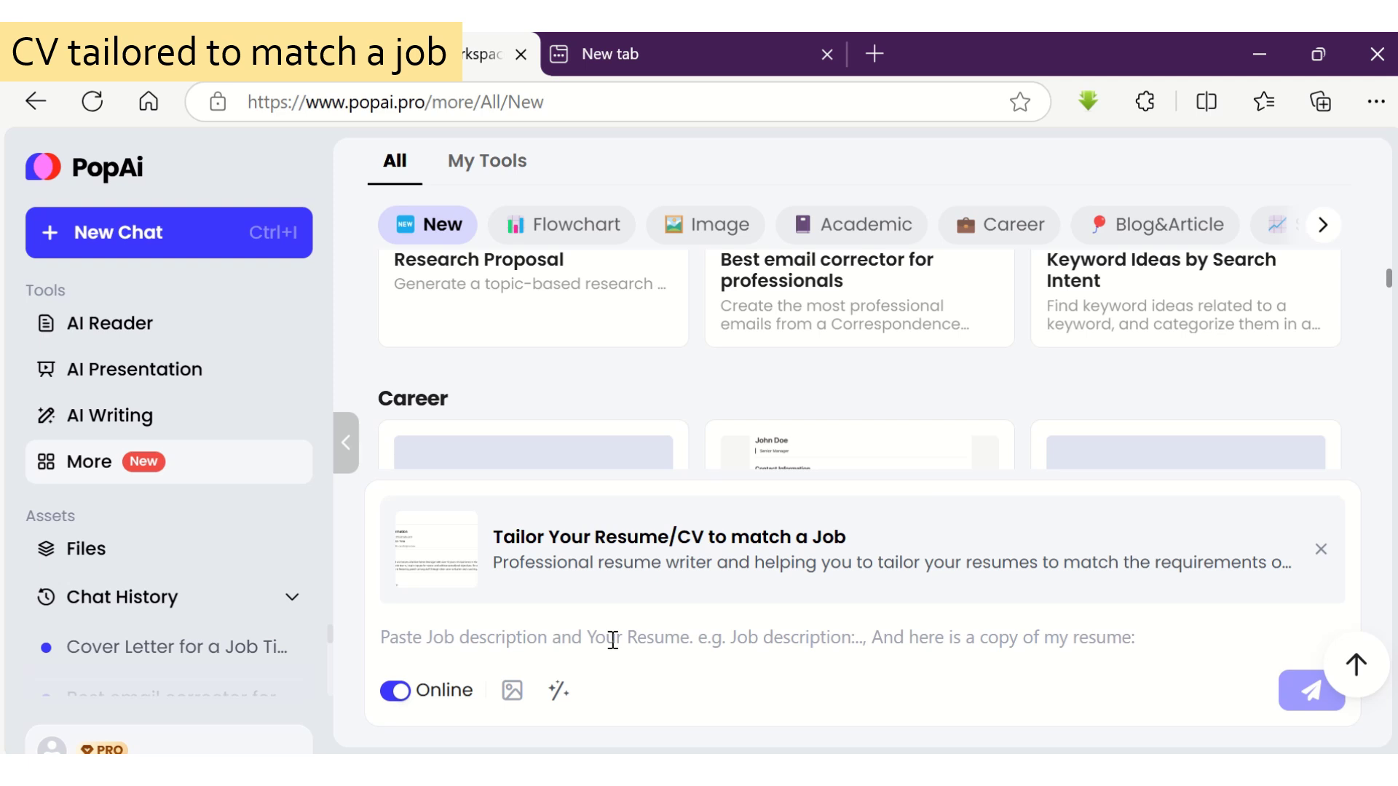
type("Post")
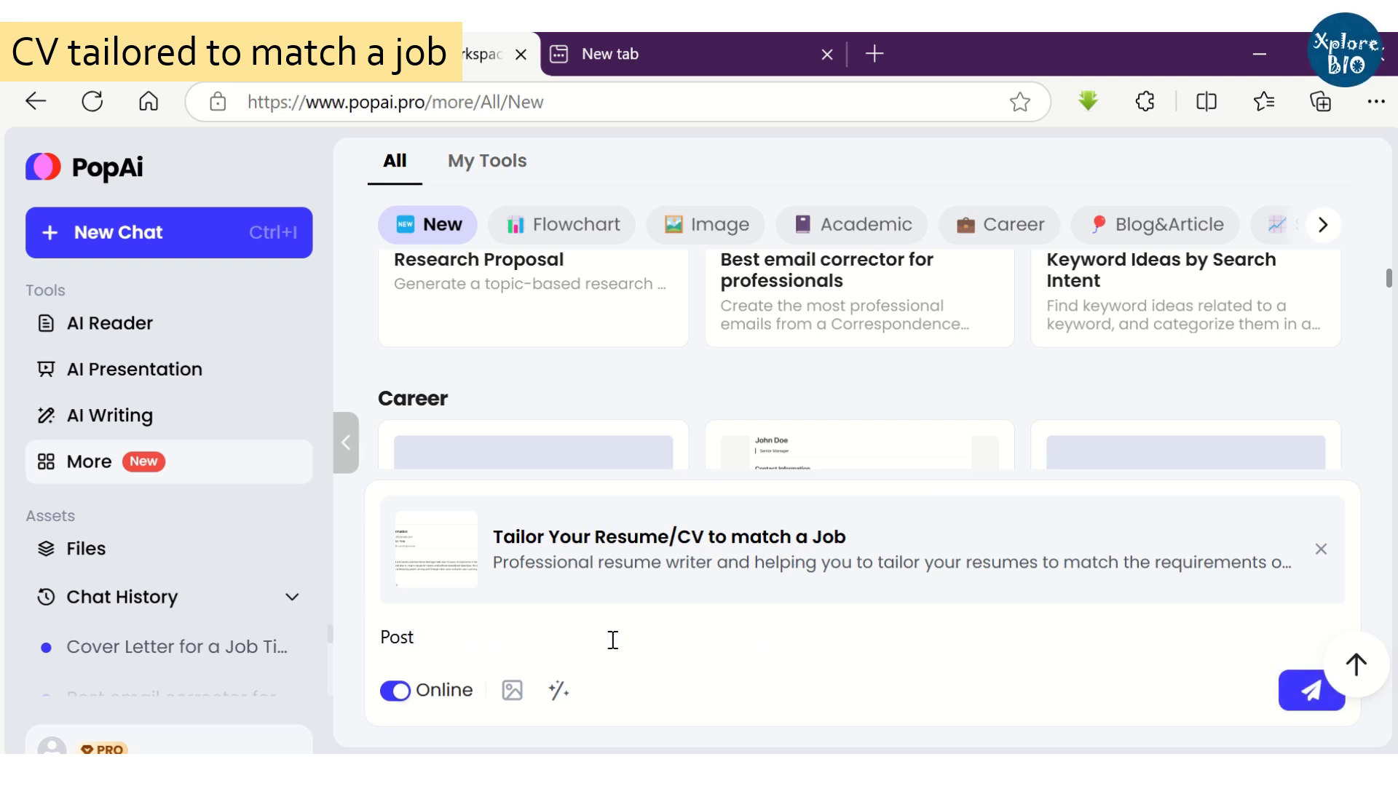
type("doctoral position ")
type("molecular")
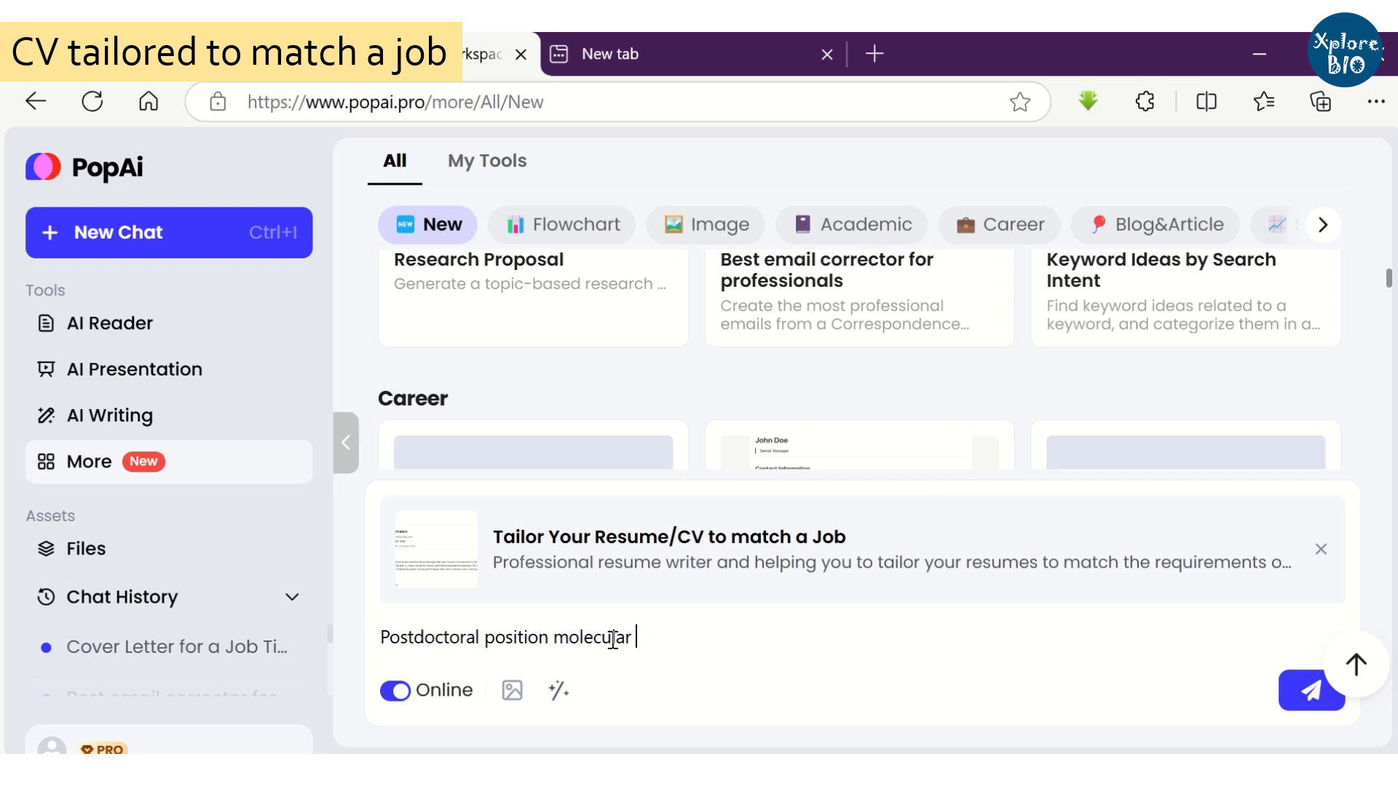
type("log")
type("in")
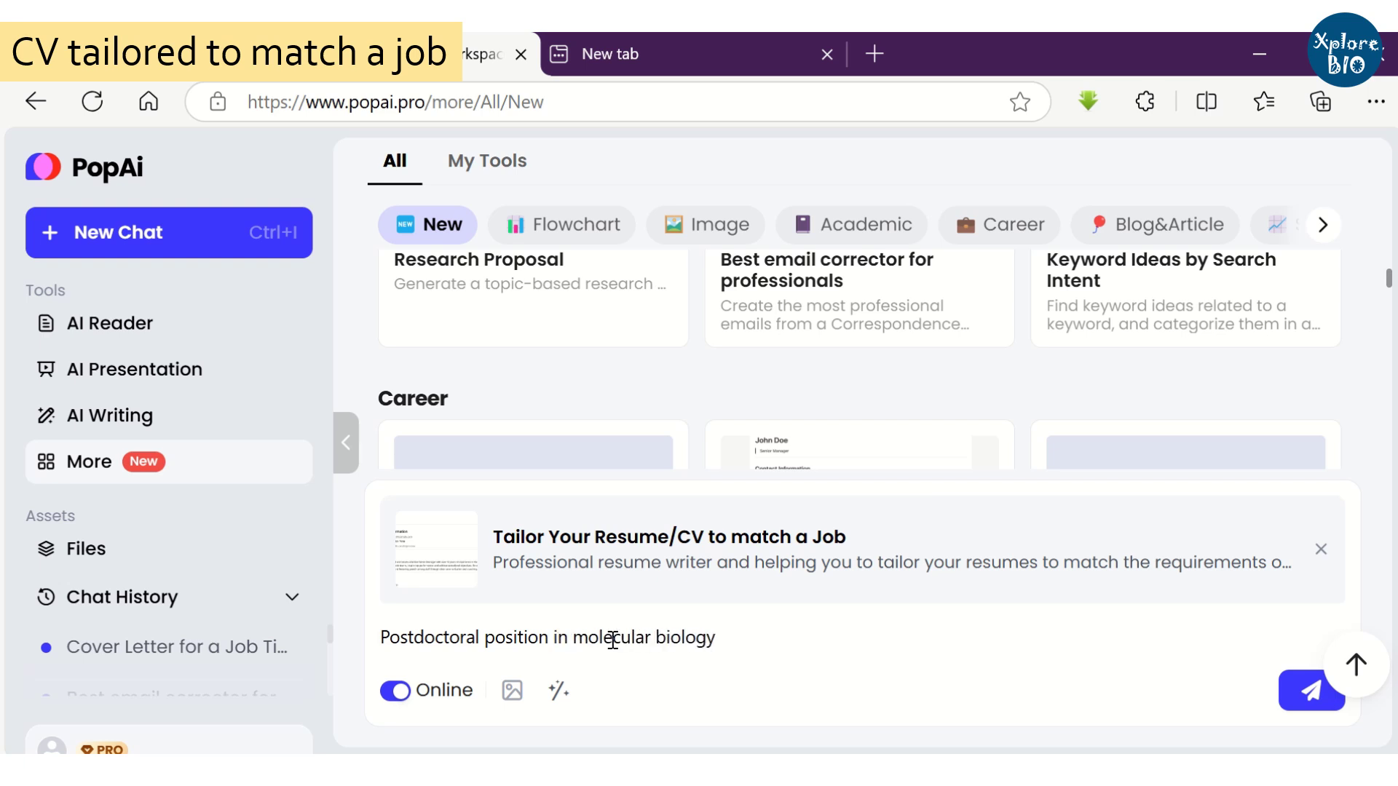
left_click(734, 643)
type(":")
key("shift+Return")
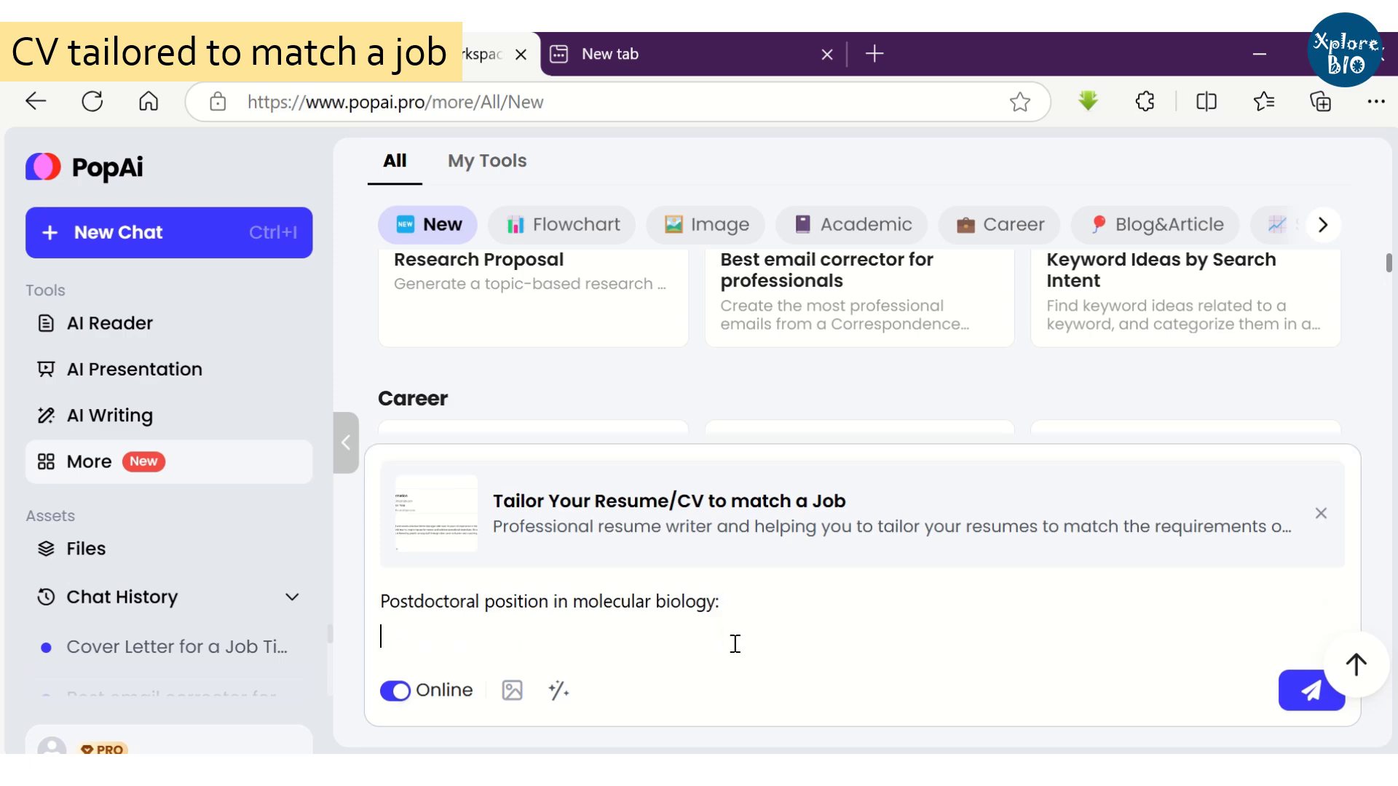
- Paste the full CV below the job title, send it, and review the tailored CV
key("ctrl+v")
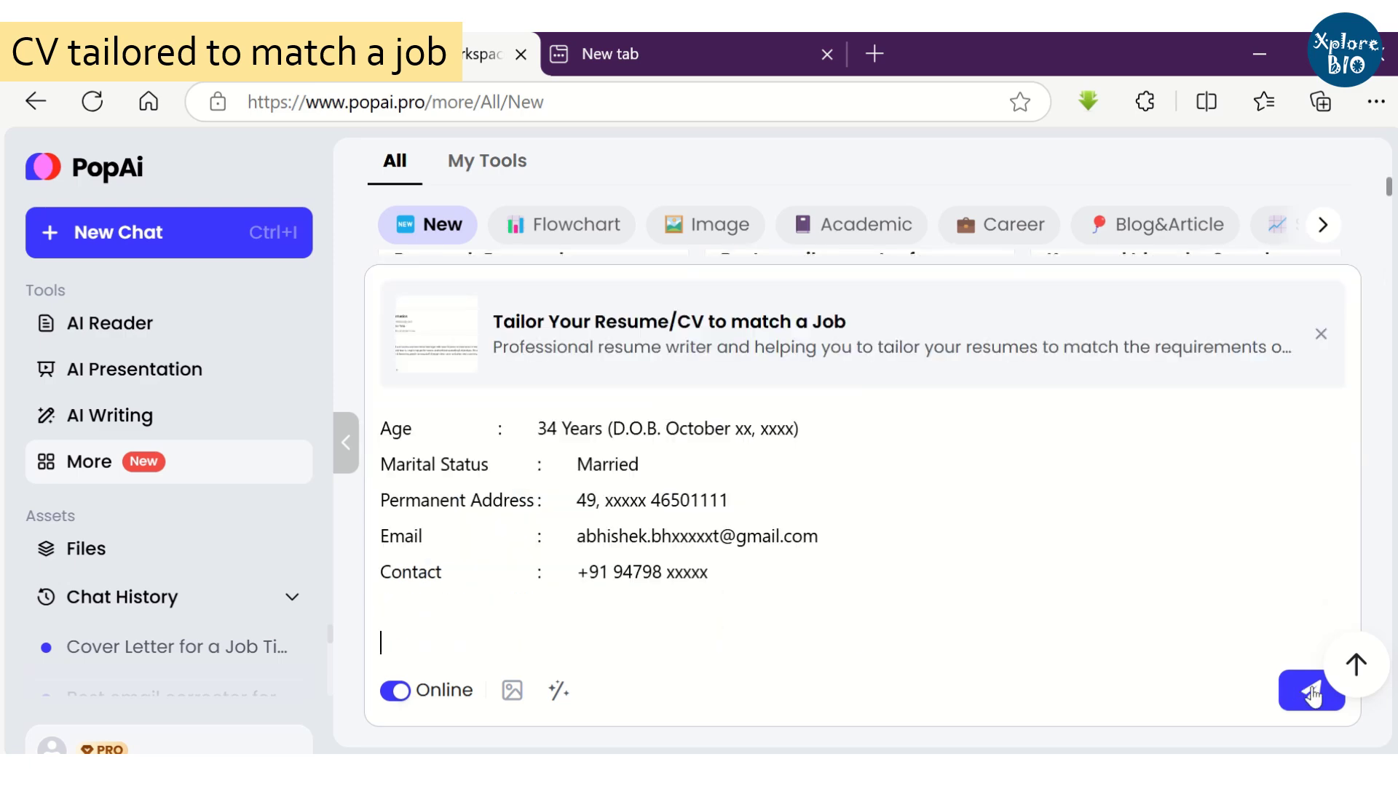
left_click(1309, 689)
scroll(866, 501, "up", 5)
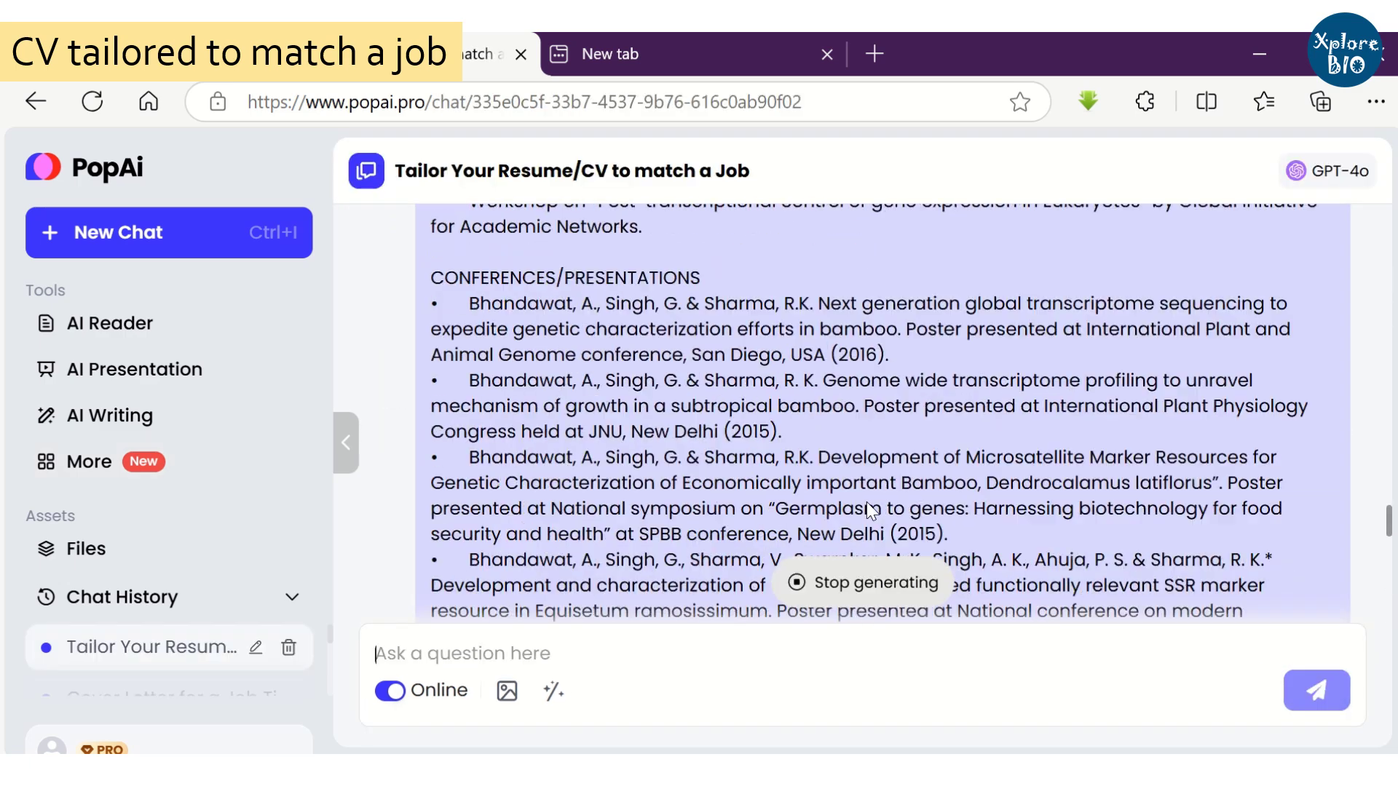
scroll(867, 501, "up", 5)
scroll(869, 502, "up", 5)
scroll(868, 502, "up", 5)
scroll(870, 501, "up", 5)
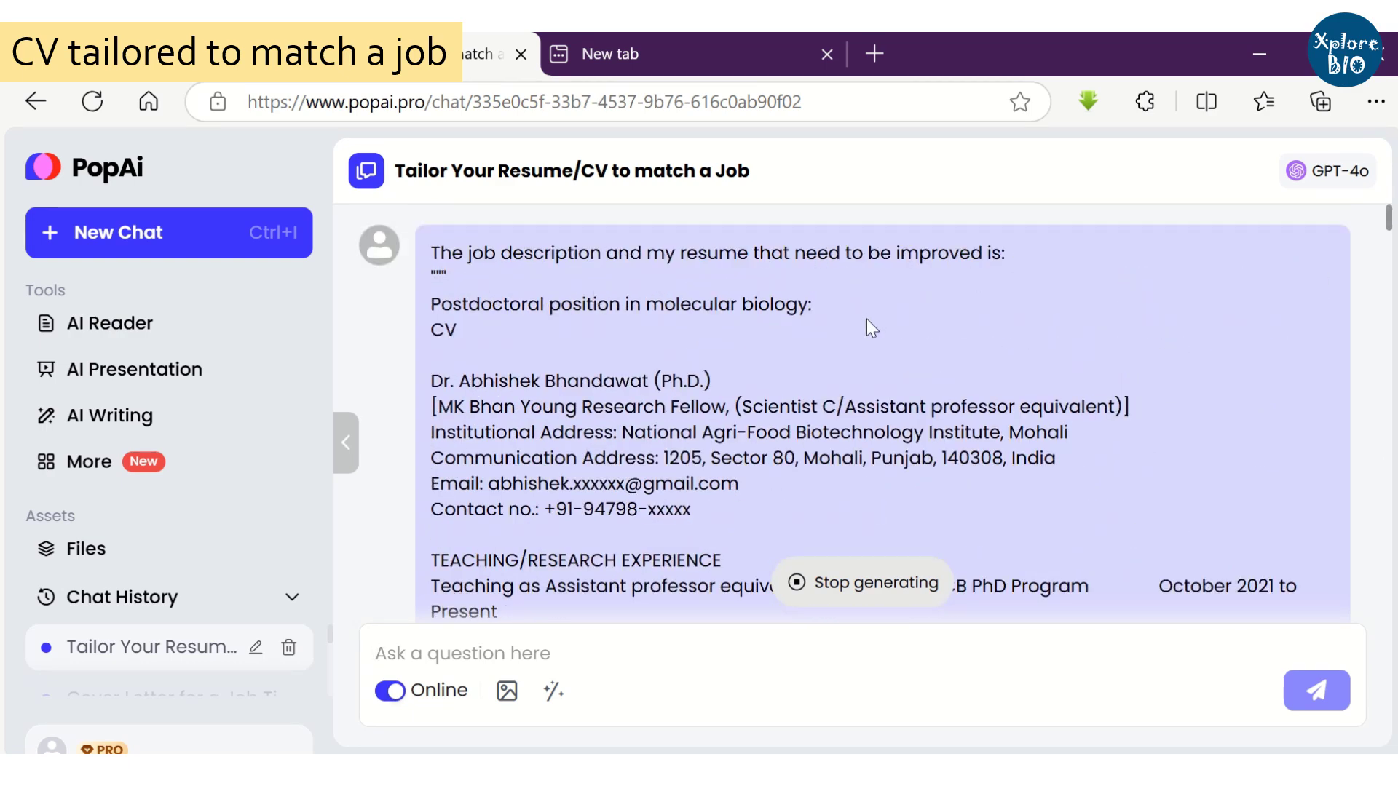
scroll(870, 324, "down", 10)
scroll(873, 338, "down", 5)
scroll(873, 341, "down", 5)
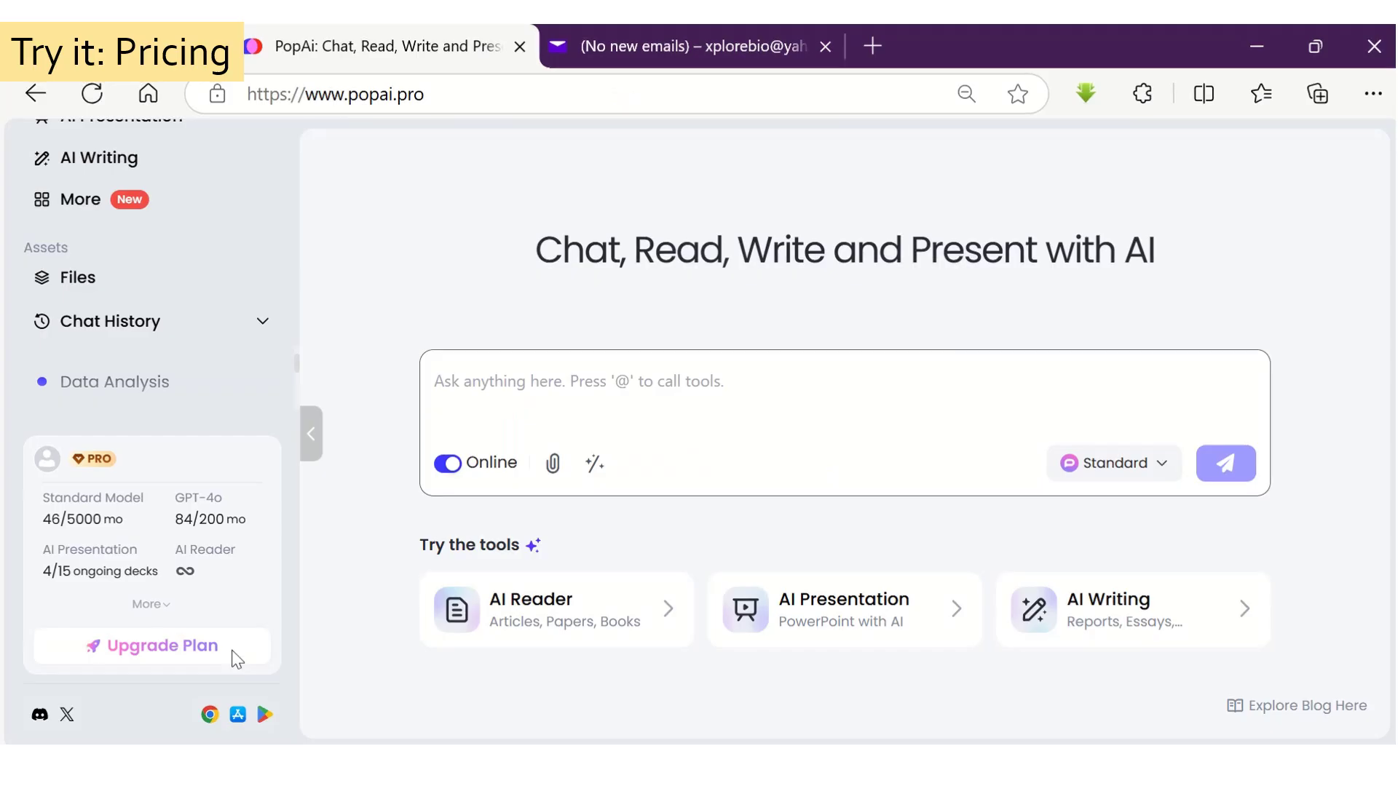
- Open the pricing plans, compare monthly and annual billing, and browse the monthly feature list
left_click(231, 652)
left_click(485, 218)
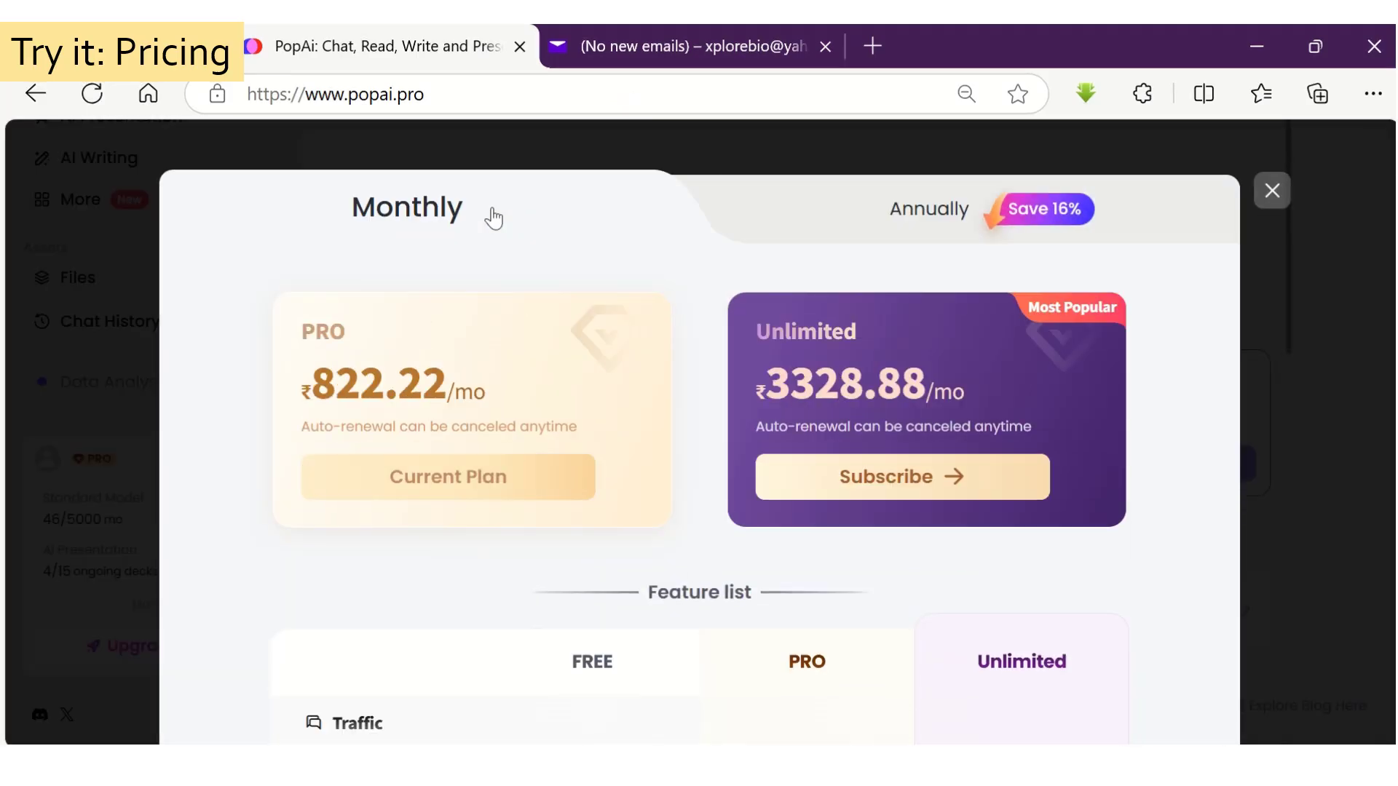
left_click(833, 219)
left_click(624, 226)
scroll(746, 334, "down", 2)
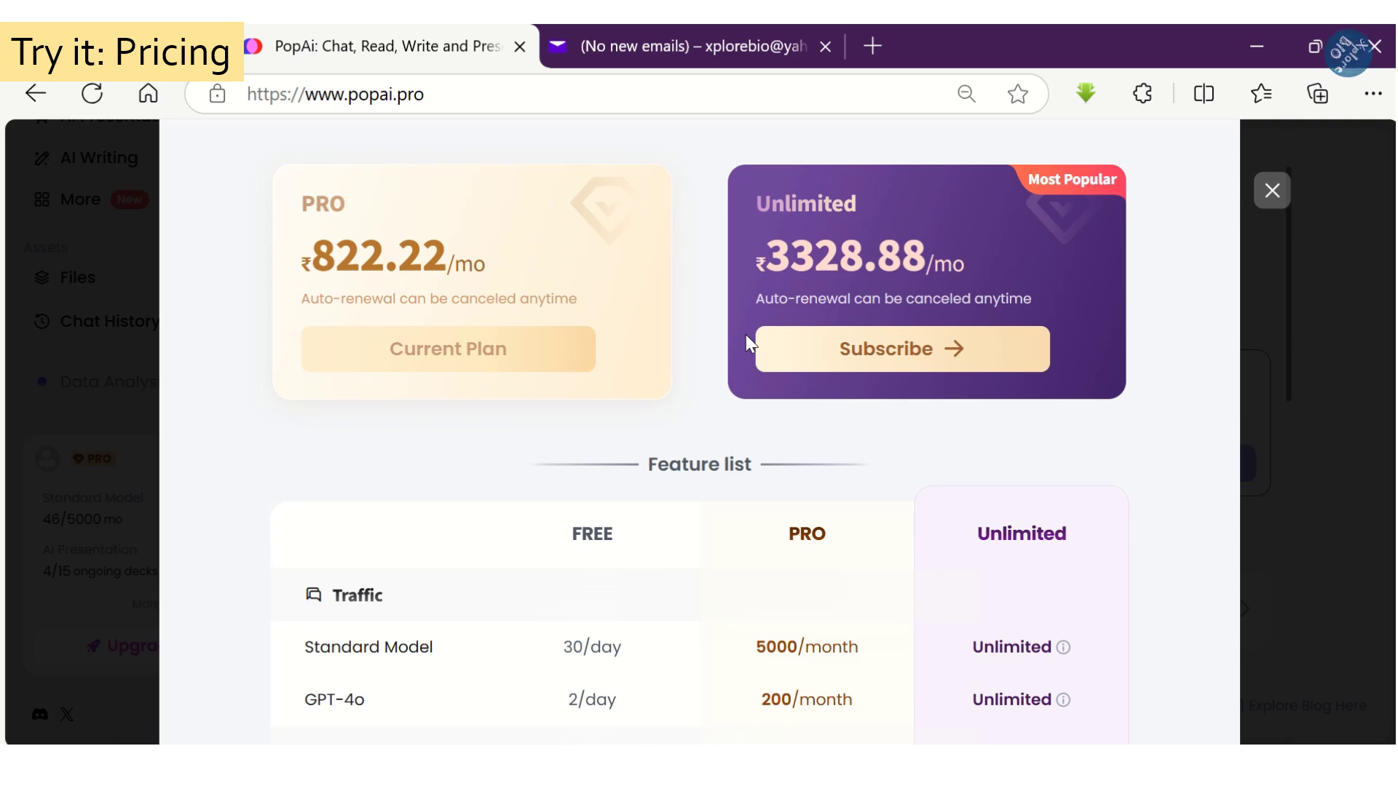
scroll(760, 461, "down", 2)
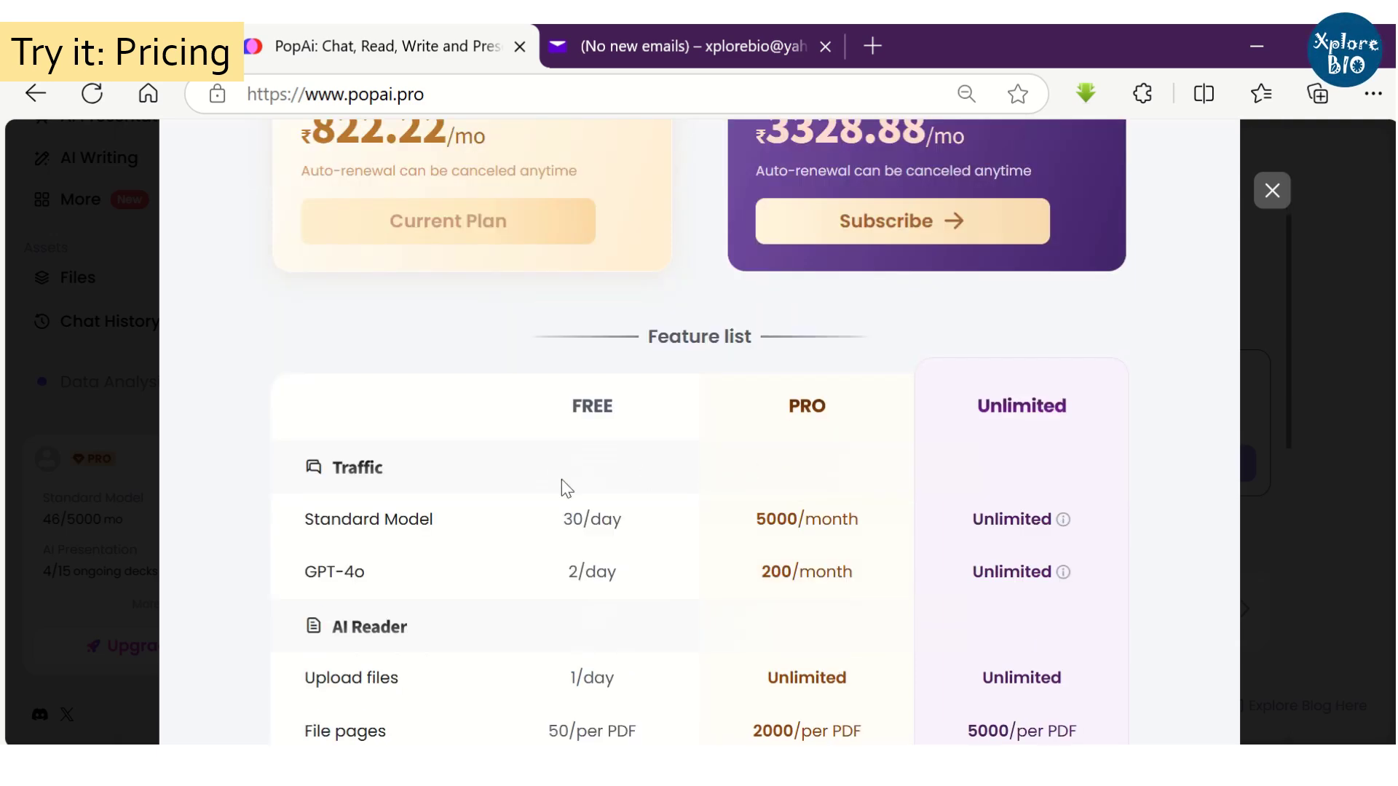
scroll(698, 500, "down", 2)
scroll(663, 419, "down", 2)
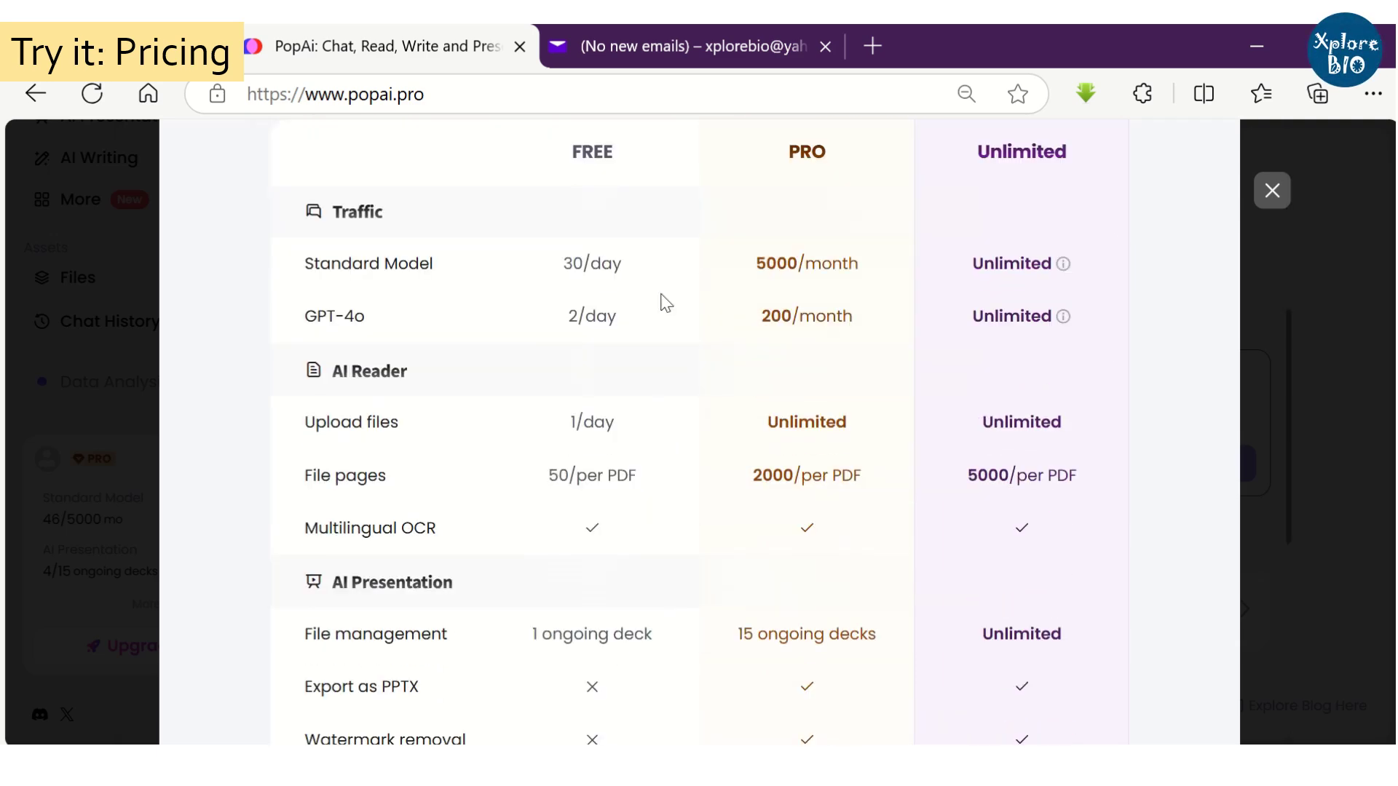
scroll(666, 401, "down", 2)
scroll(655, 411, "down", 2)
scroll(650, 409, "down", 2)
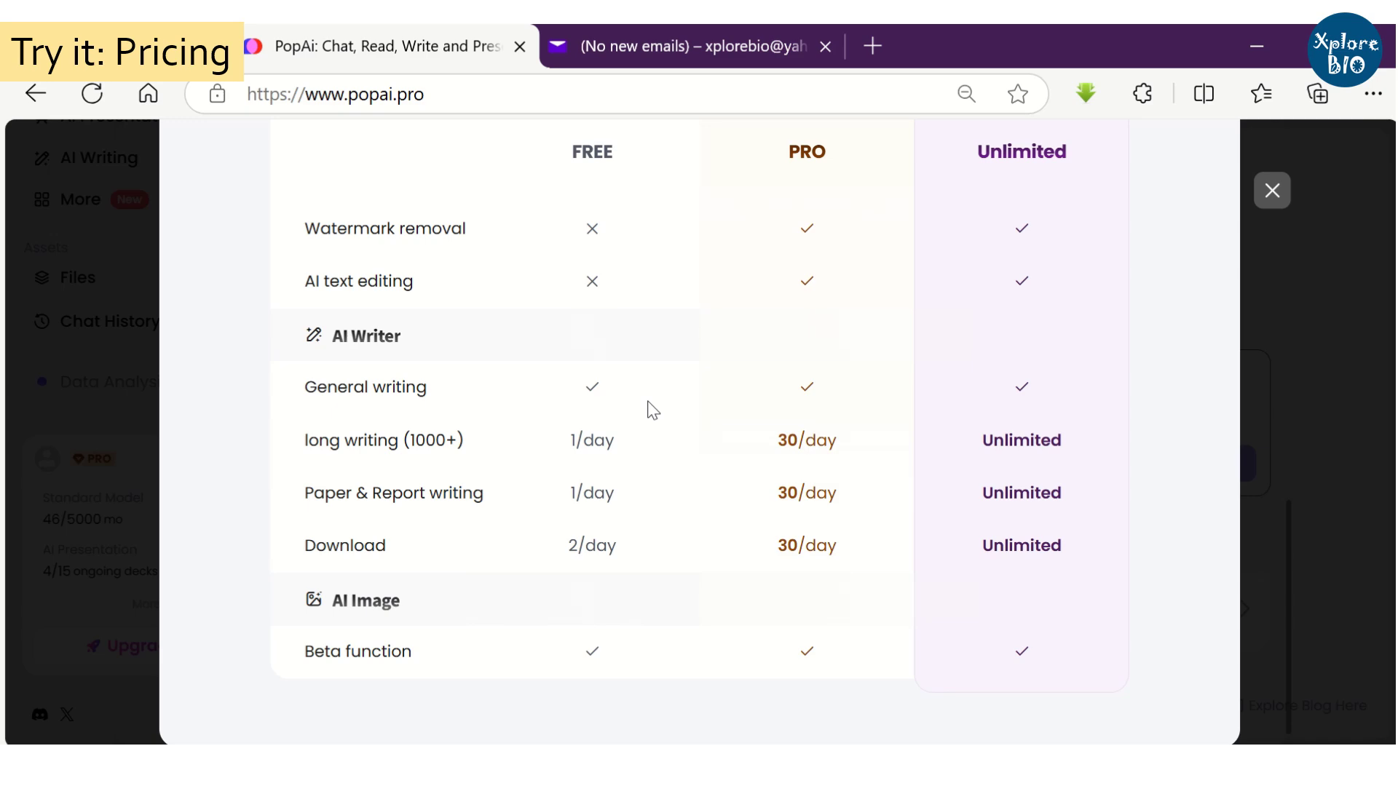
scroll(961, 524, "up", 4)
scroll(994, 542, "up", 6)
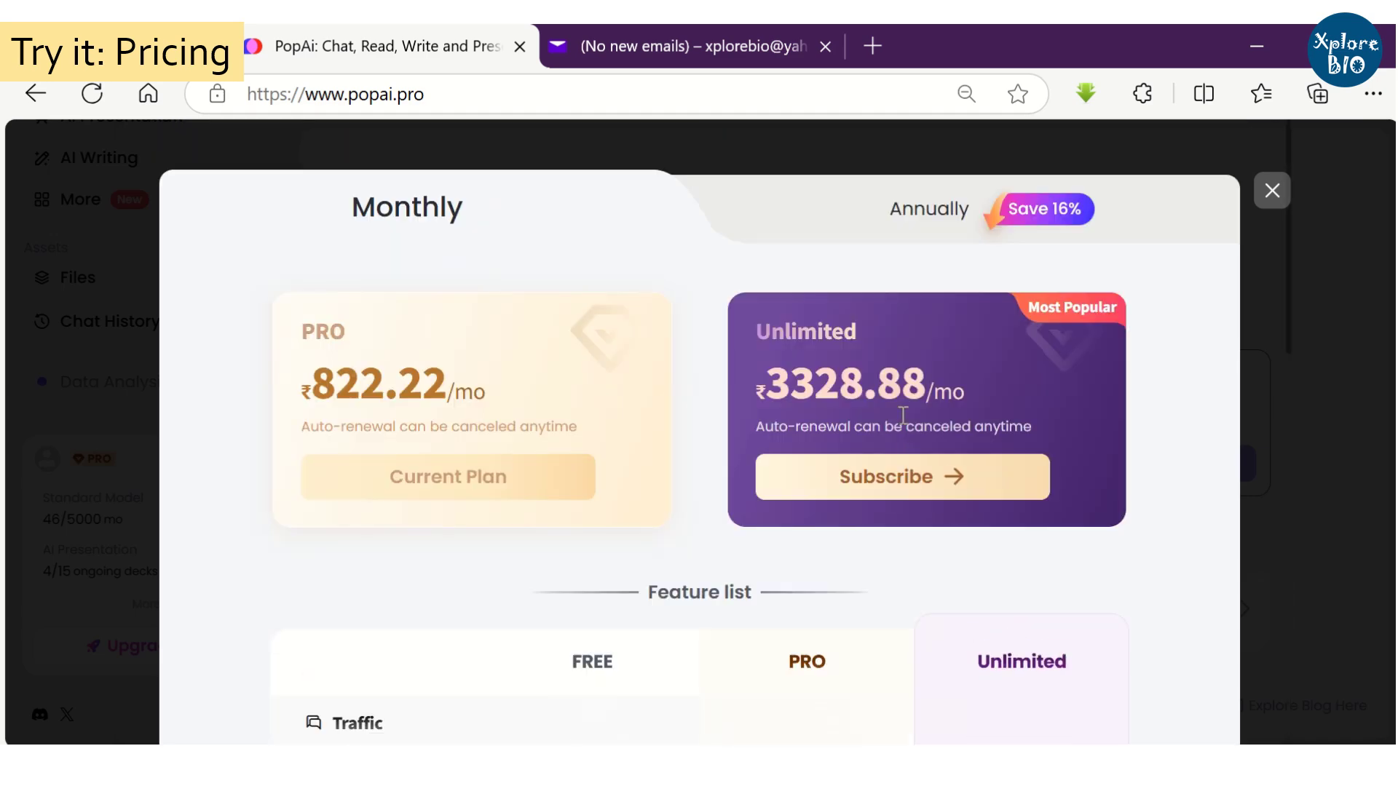
- Show annual billing prices (PRO ₹691.41/mo, Unlimited ₹2746.32/mo) and review the plan features
left_click(929, 218)
scroll(1107, 295, "down", 3)
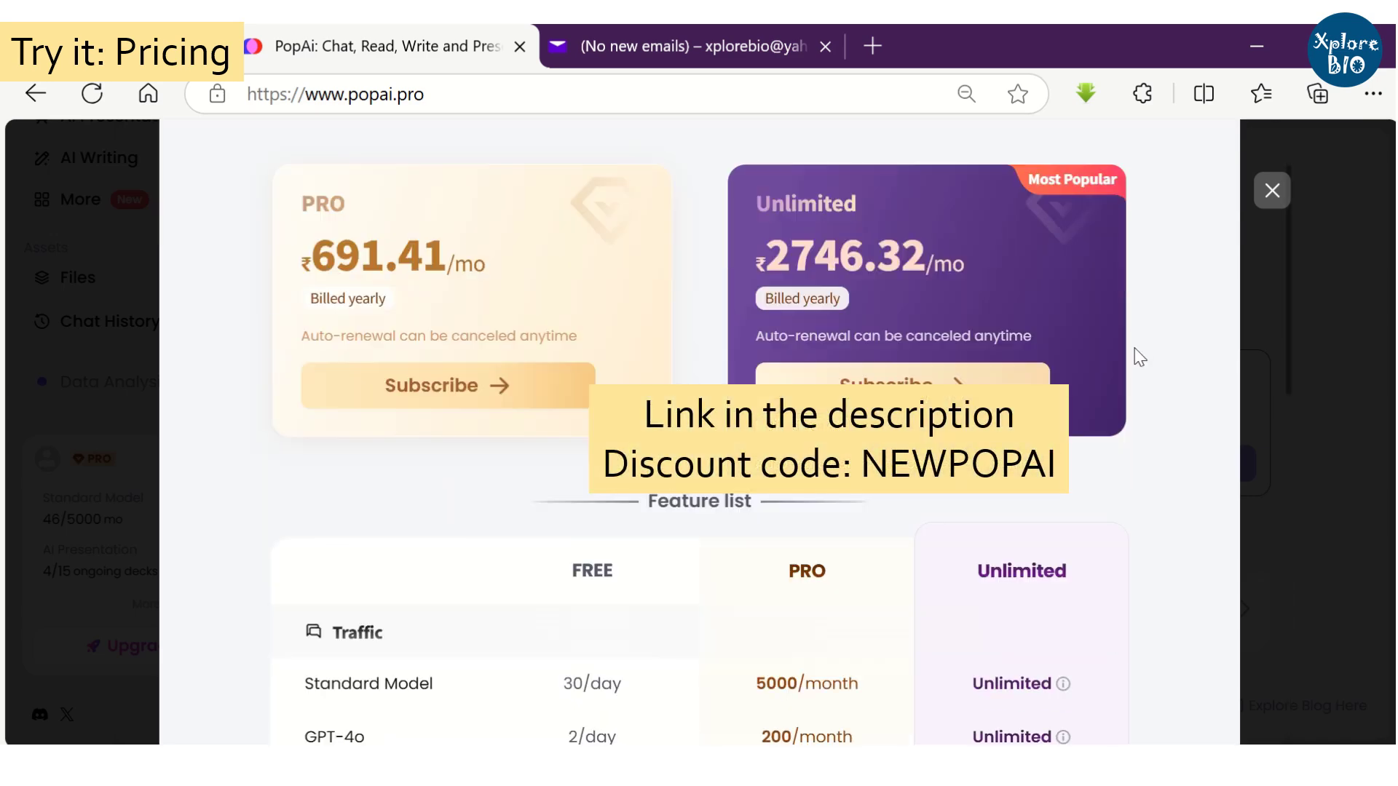
scroll(905, 267, "down", 3)
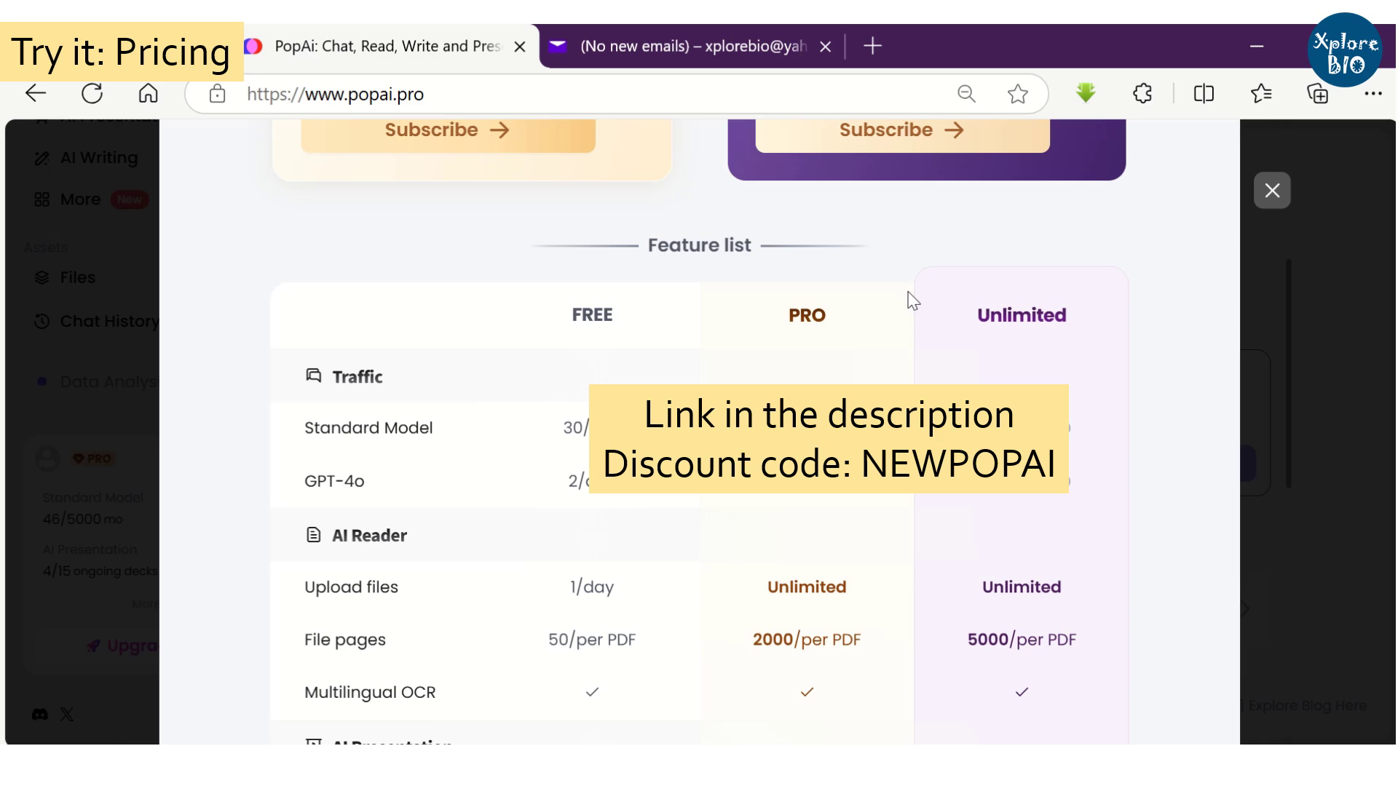
scroll(914, 293, "down", 5)
scroll(913, 303, "down", 4)
scroll(913, 302, "up", 7)
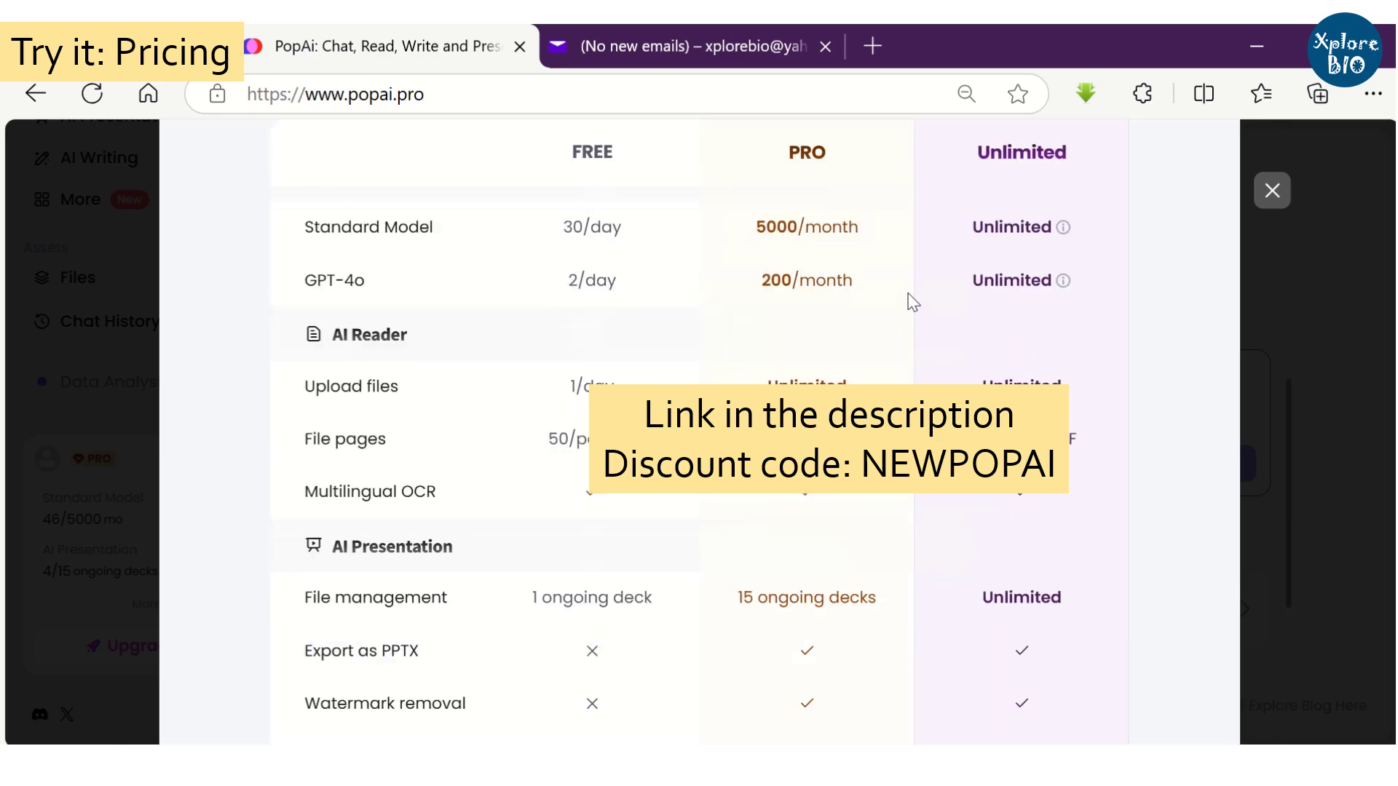
scroll(913, 302, "up", 2)
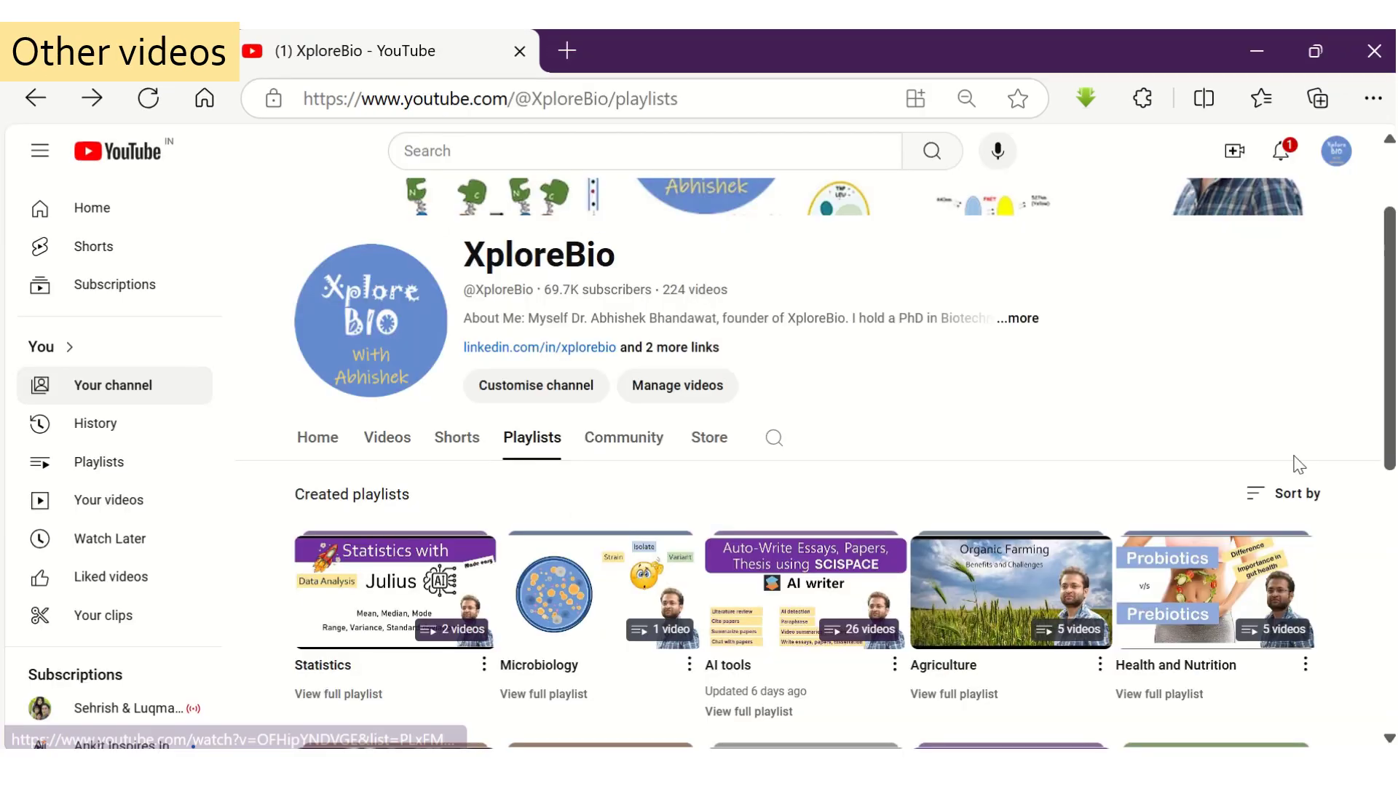
- Browse the channel's Playlists tab and open the full AI tools playlist
scroll(1237, 437, "down", 3)
scroll(1185, 408, "down", 3)
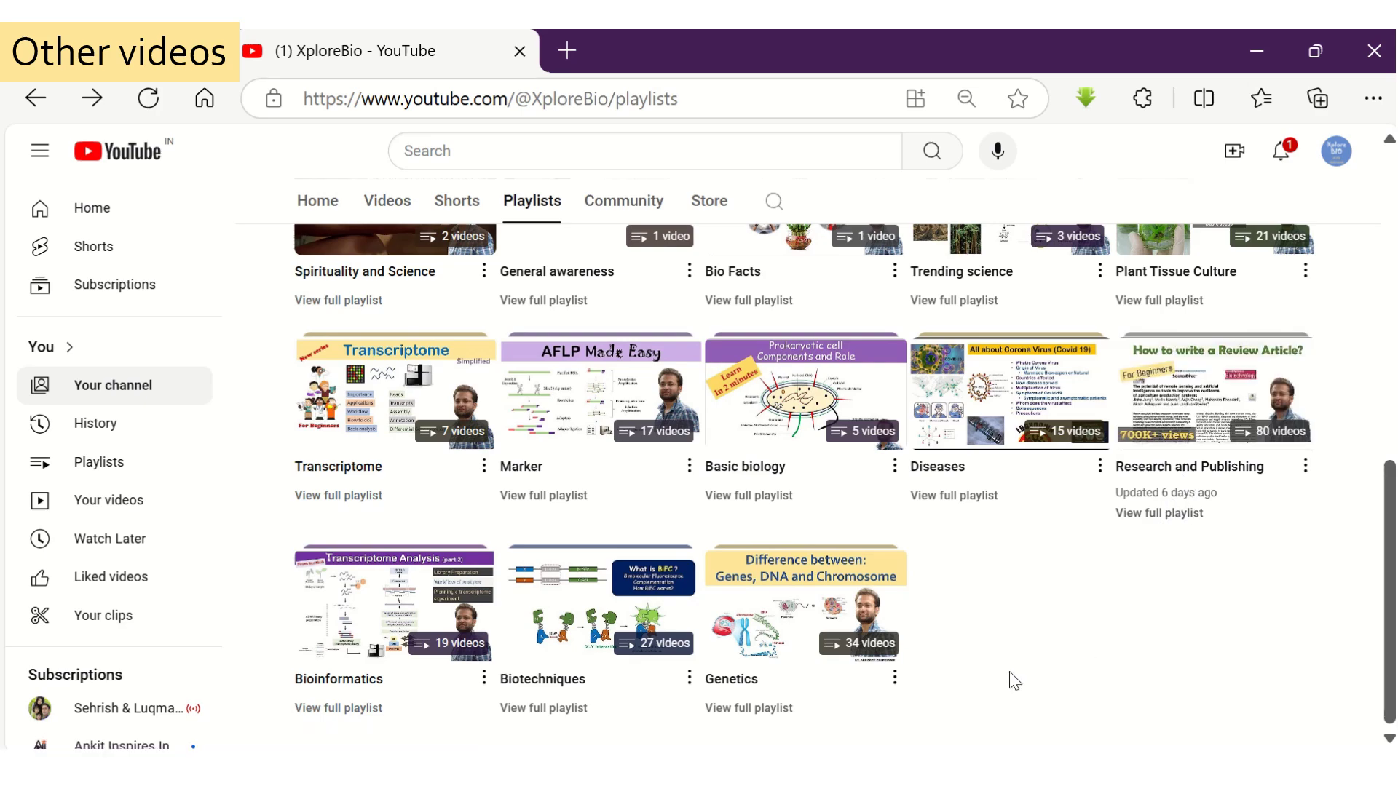
scroll(1011, 680, "up", 2)
scroll(968, 677, "up", 2)
scroll(979, 636, "up", 3)
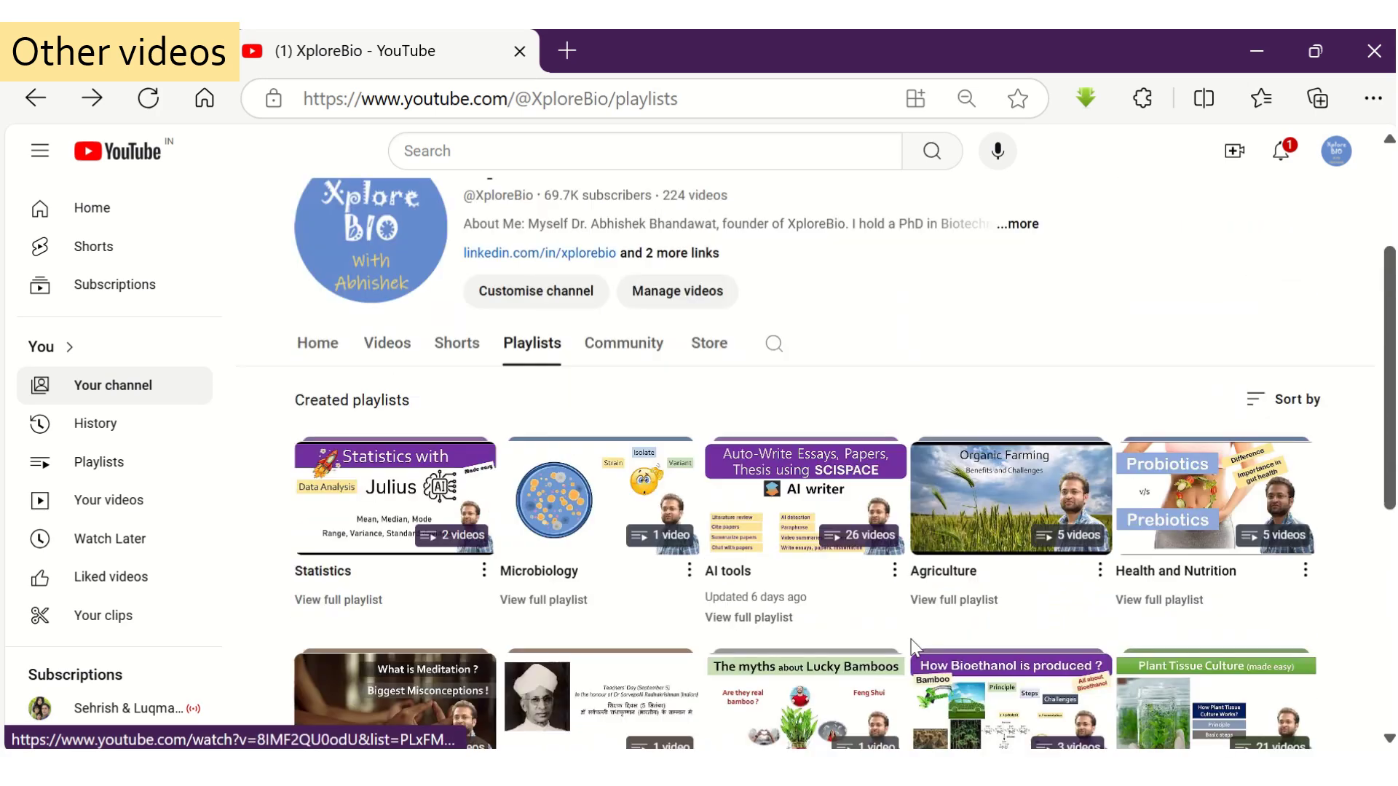
left_click(748, 617)
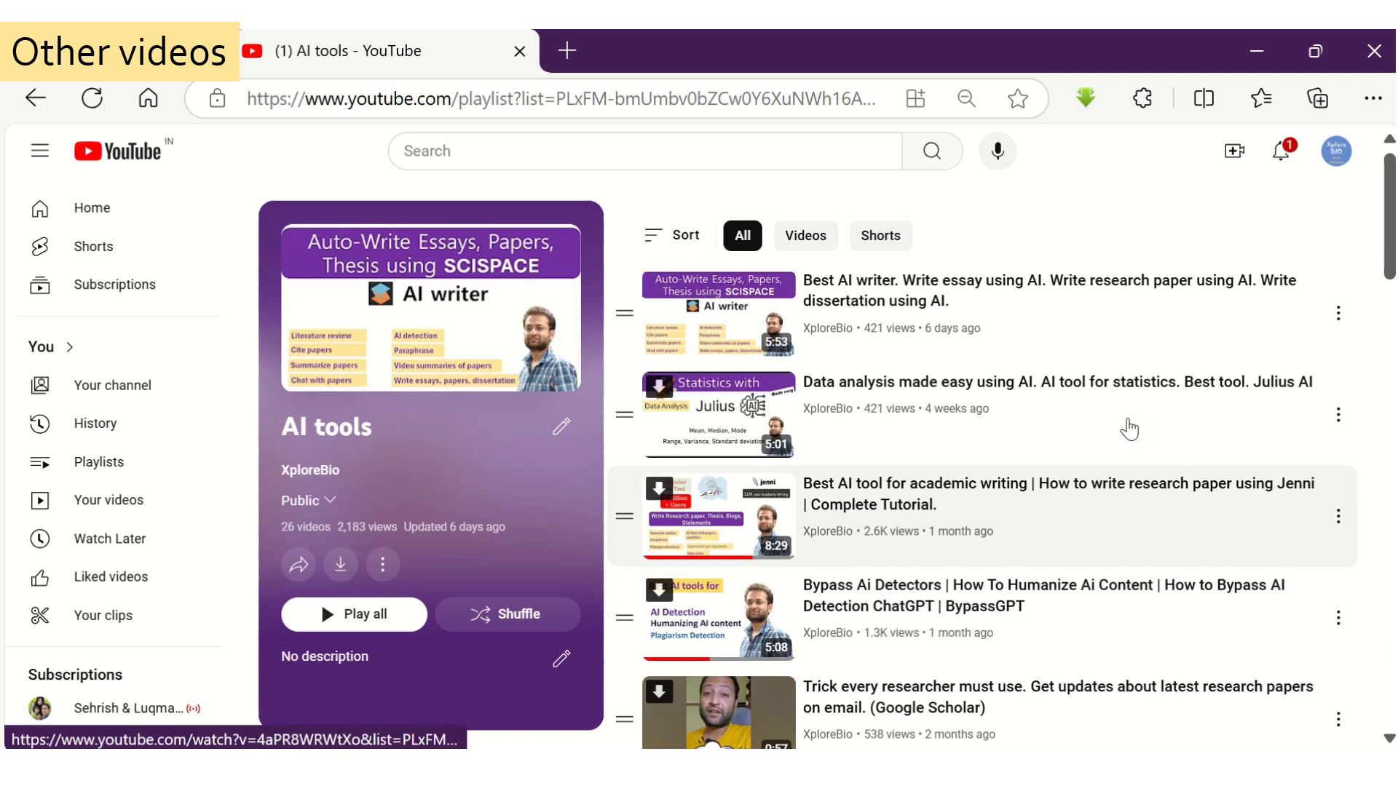
- Scroll through the AI tools playlist's 26 videos to the end of the list
scroll(1135, 415, "down", 2)
scroll(1179, 422, "down", 2)
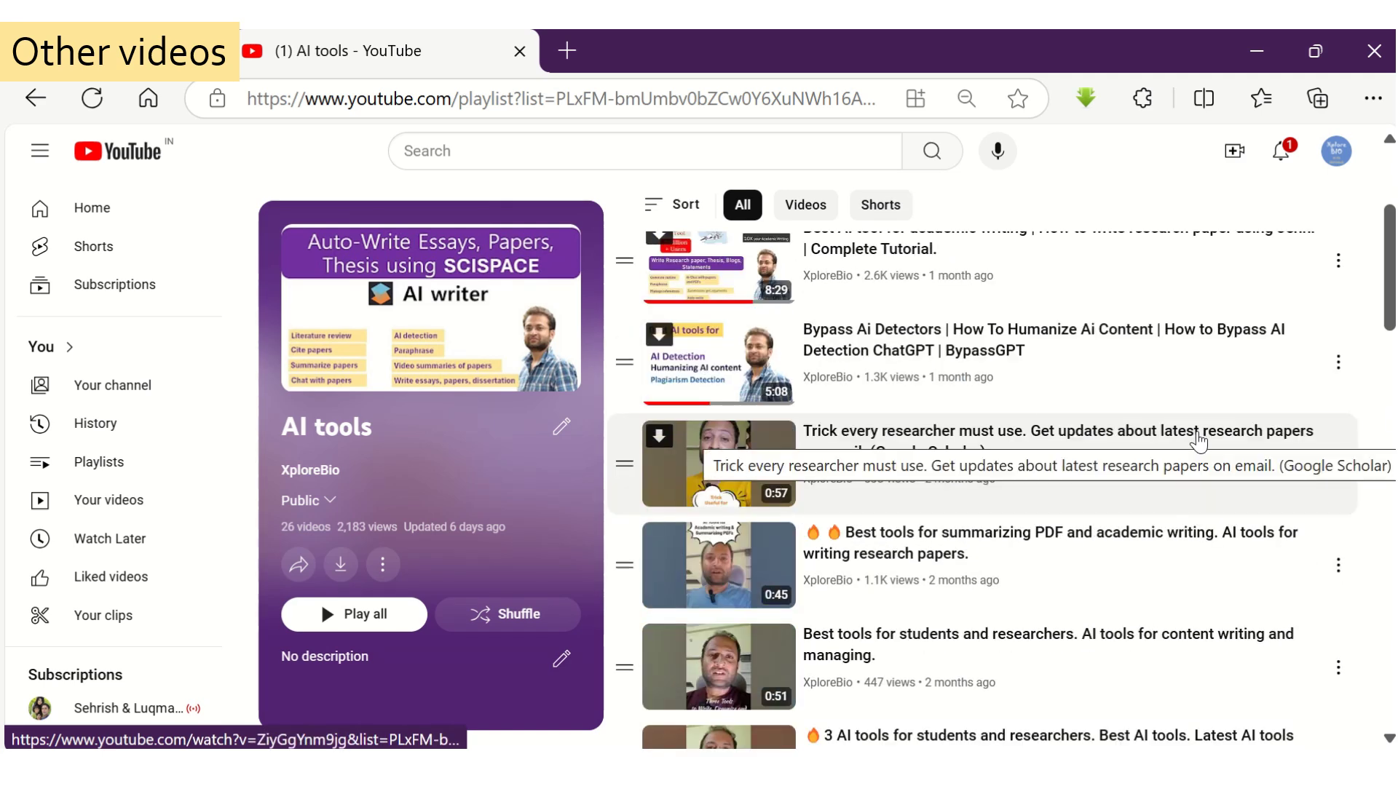
scroll(1197, 441, "down", 5)
scroll(1198, 441, "down", 2)
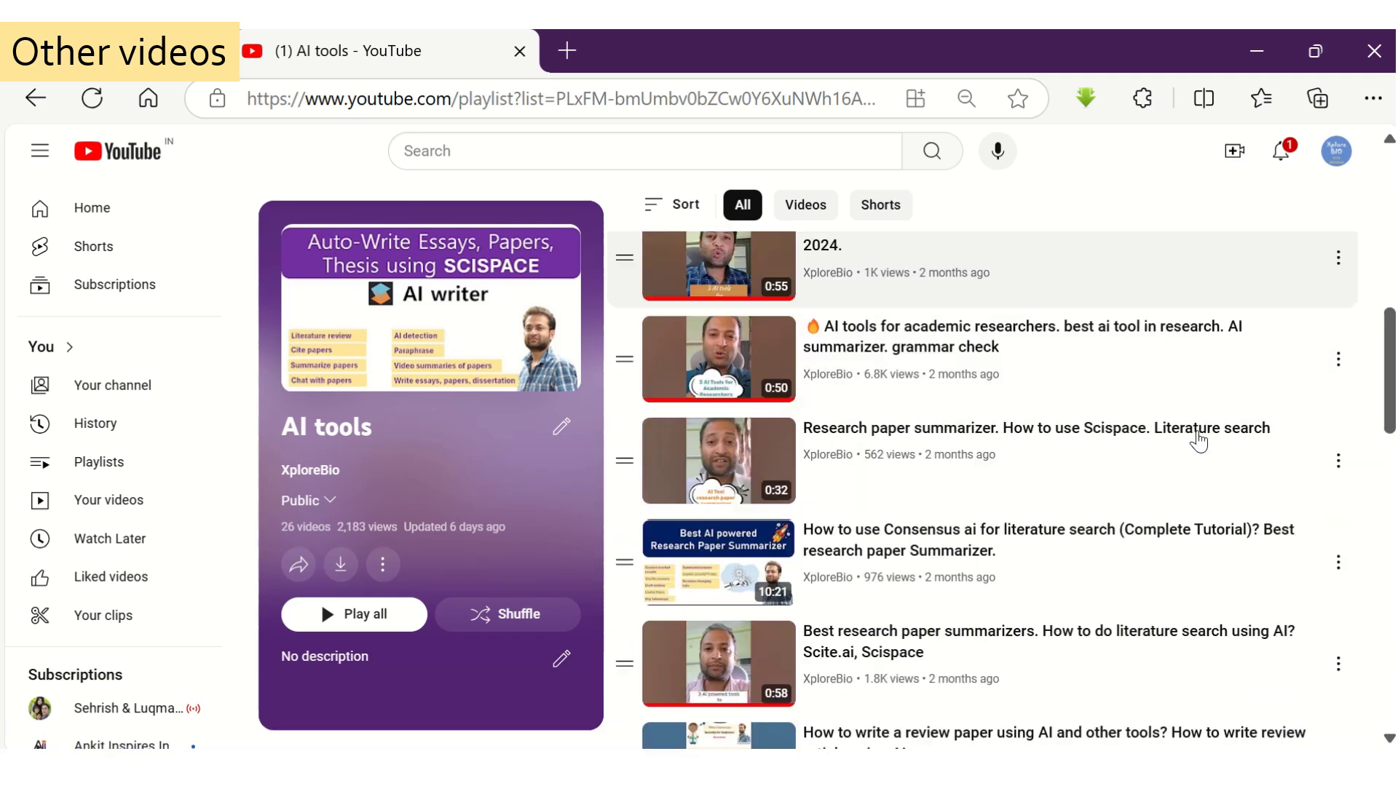
scroll(1197, 440, "down", 2)
scroll(1198, 440, "down", 3)
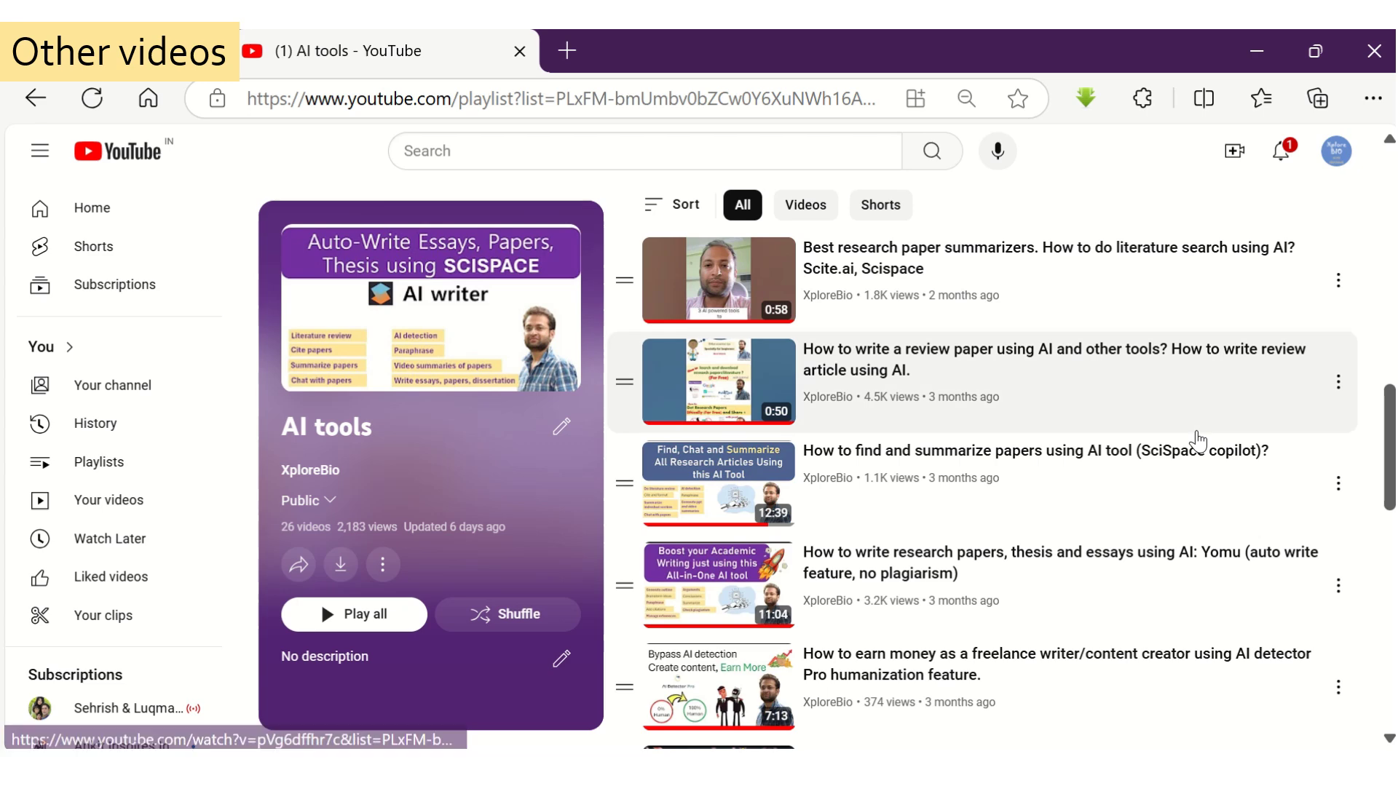
scroll(1197, 440, "down", 3)
scroll(1198, 440, "down", 2)
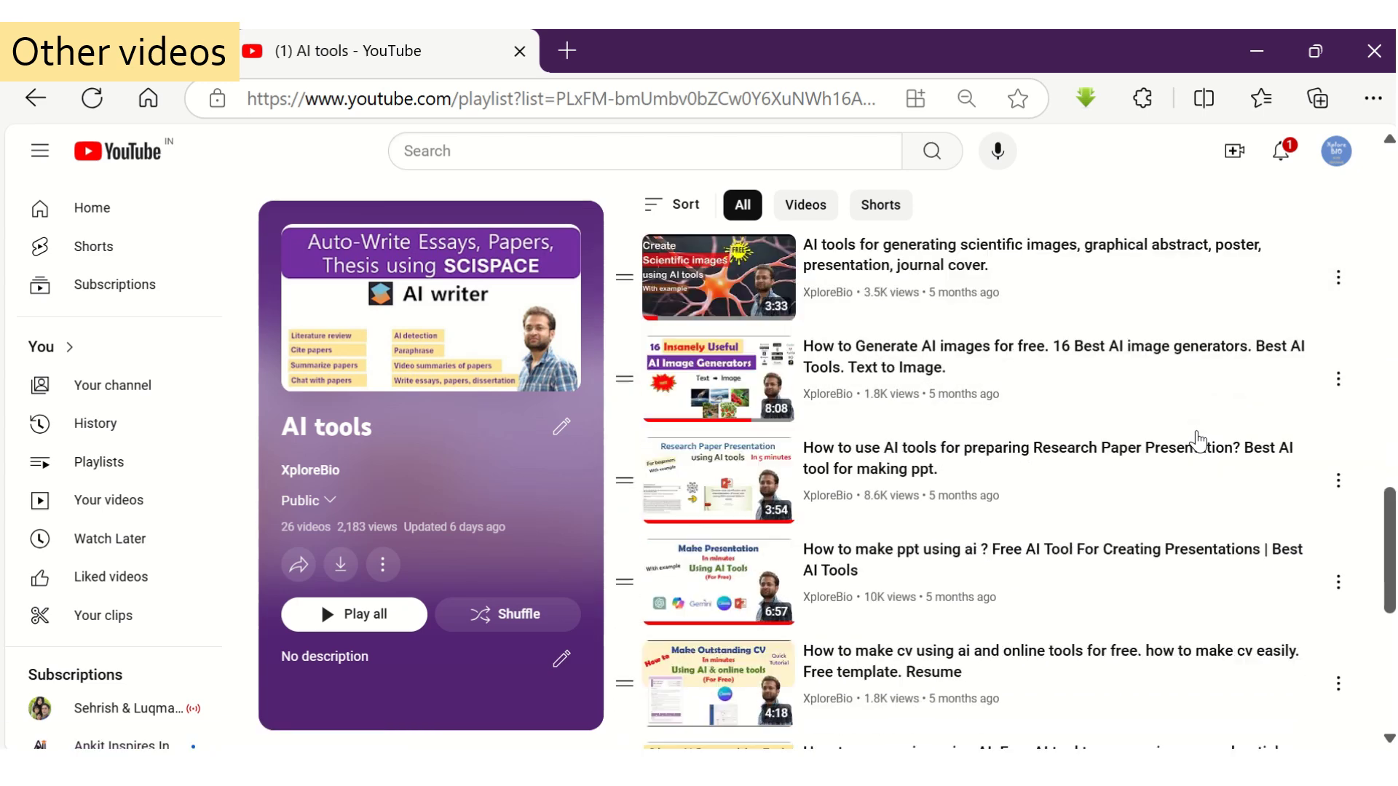
scroll(1198, 440, "down", 5)
scroll(1193, 444, "down", 1)
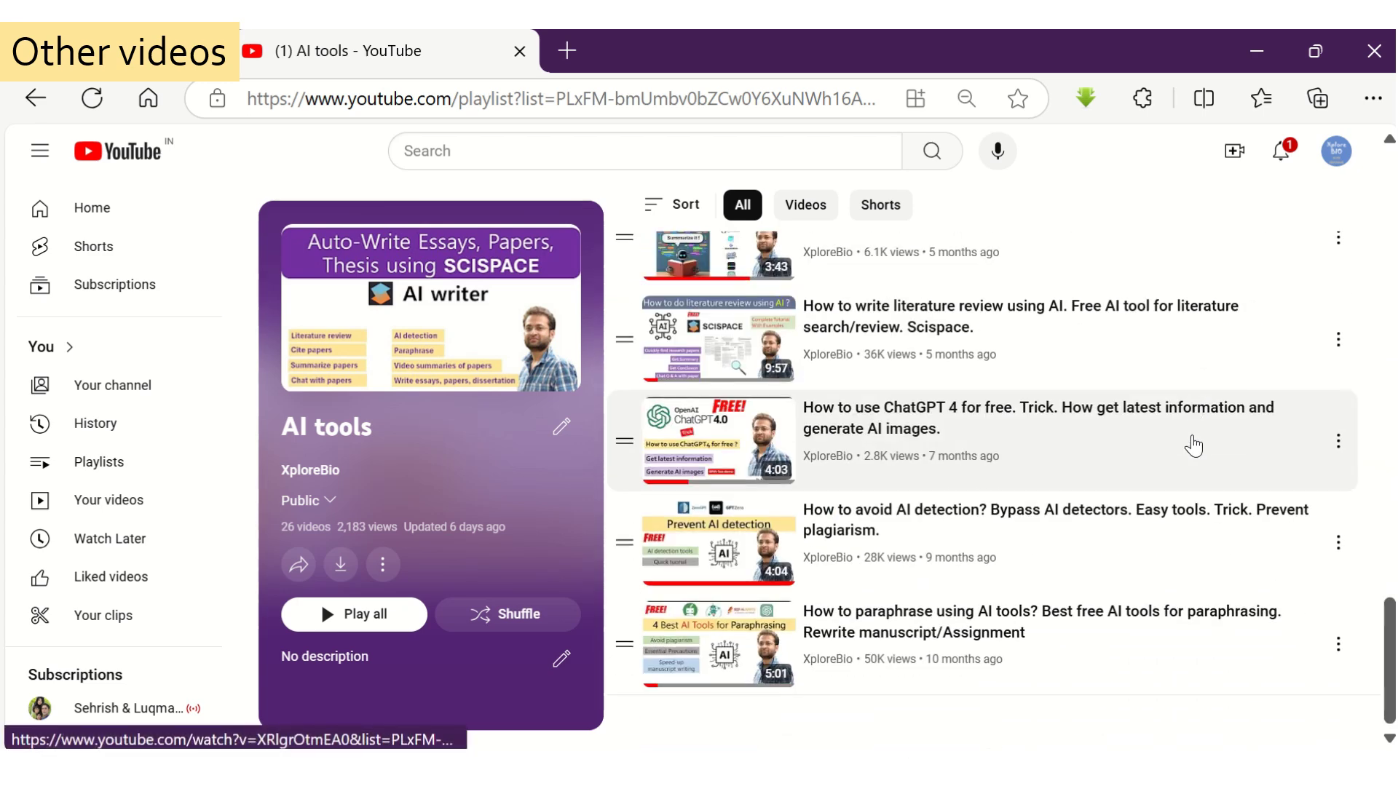